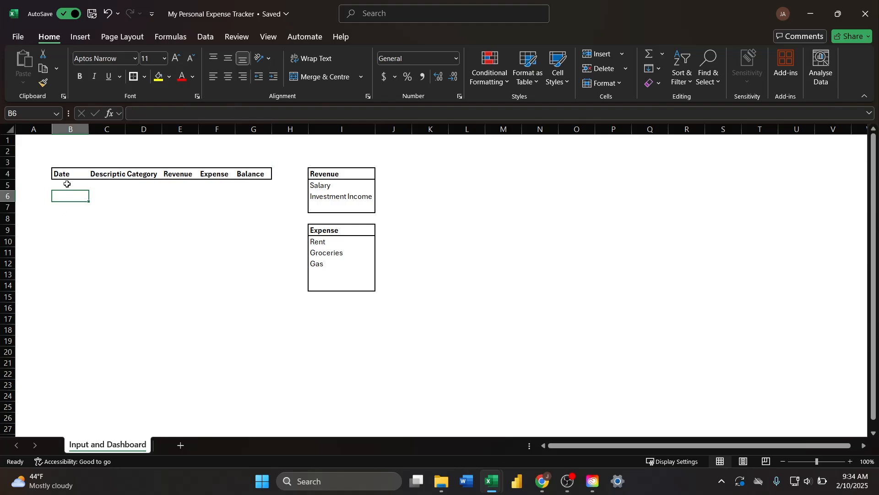
Auto-fit the widths of columns B to G and put an outside border around B5:G25.
{"action": "left_click", "coordinate": [85, 129]}
{"action": "left_click_drag", "start_coordinate": [94, 130], "coordinate": [249, 130]}
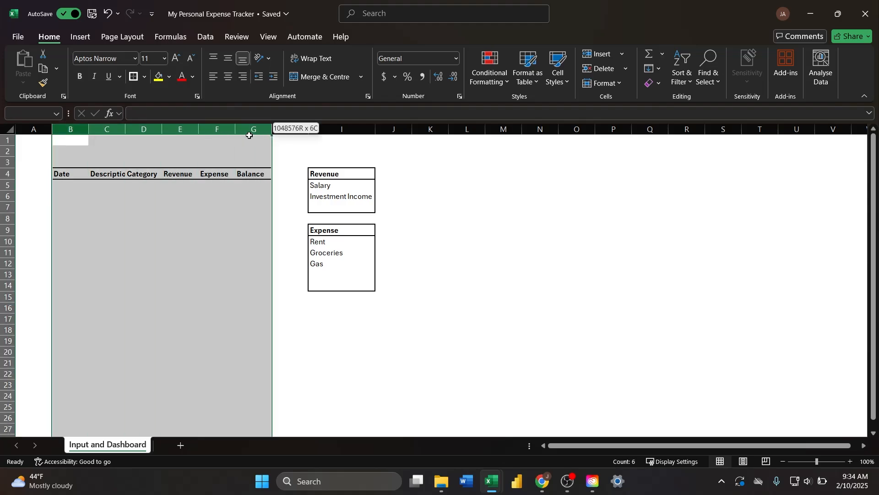
{"action": "double_click", "coordinate": [199, 130]}
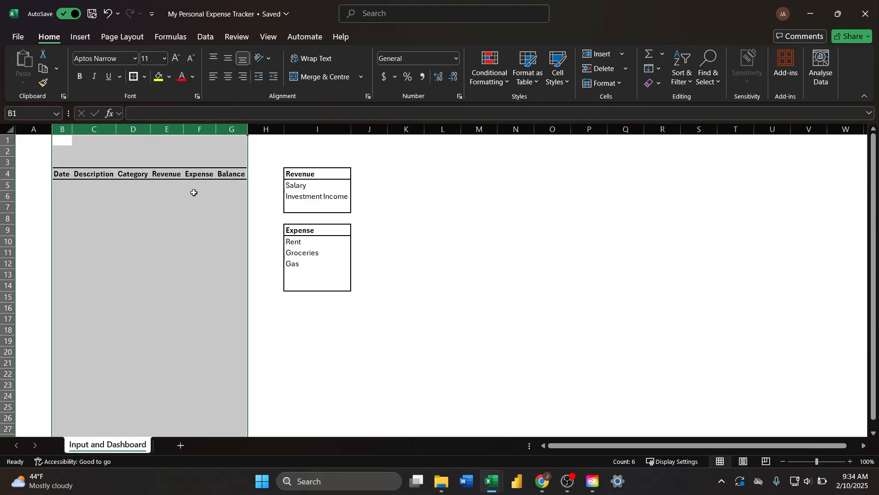
{"action": "left_click", "coordinate": [94, 227]}
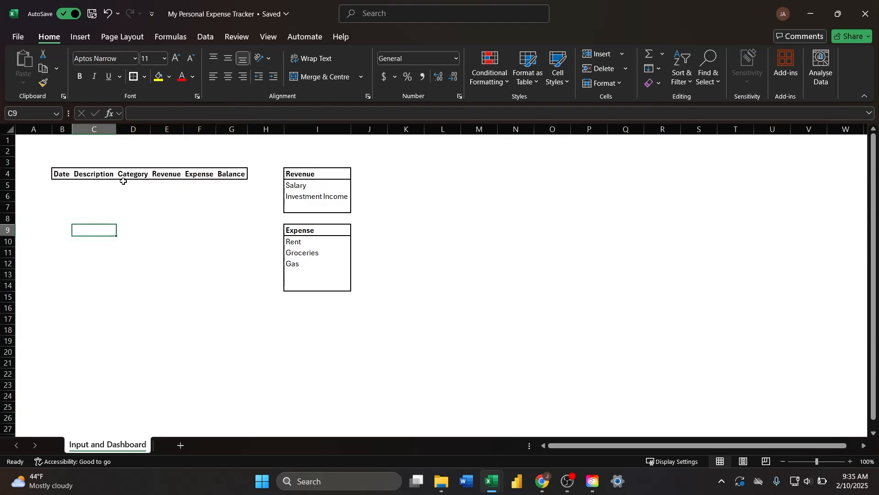
{"action": "left_click_drag", "start_coordinate": [62, 184], "coordinate": [237, 406]}
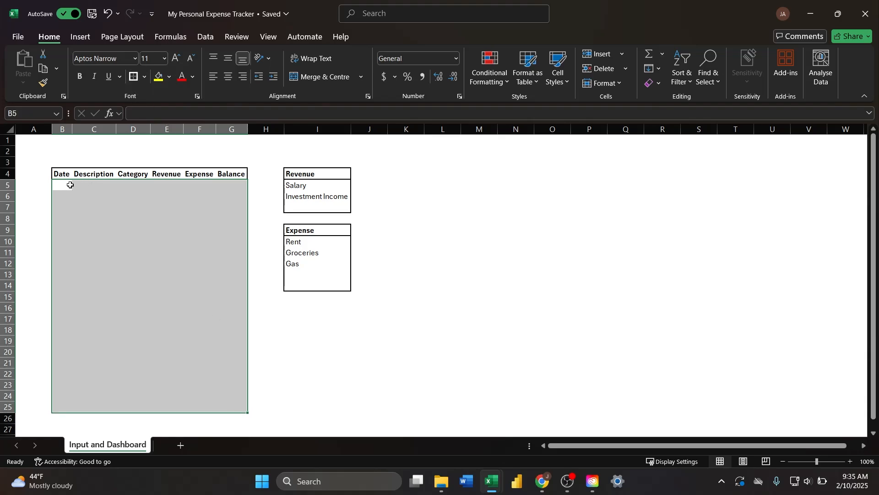
{"action": "left_click", "coordinate": [369, 361]}
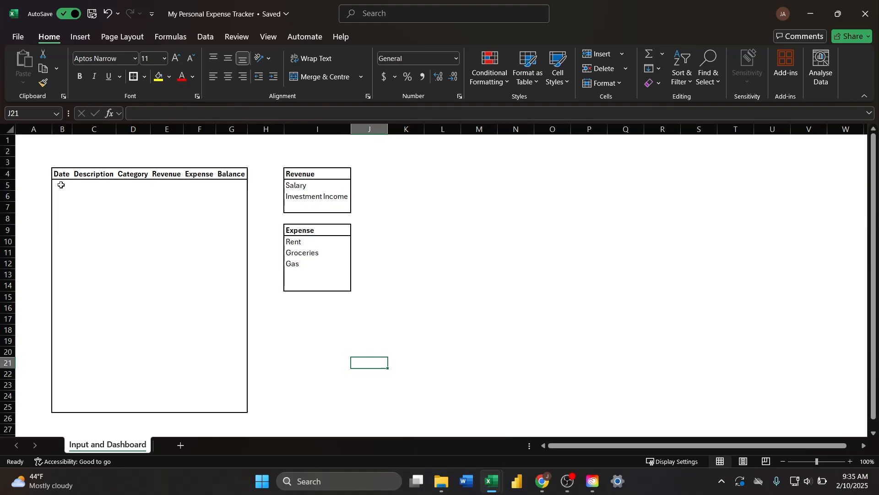
Format the Date column cells B5:B25 with the short date number format.
{"action": "mouse_move", "coordinate": [60, 182]}
{"action": "left_mouse_down"}
{"action": "mouse_move", "coordinate": [54, 290]}
{"action": "mouse_move", "coordinate": [73, 364]}
{"action": "mouse_move", "coordinate": [69, 405]}
{"action": "left_mouse_up"}
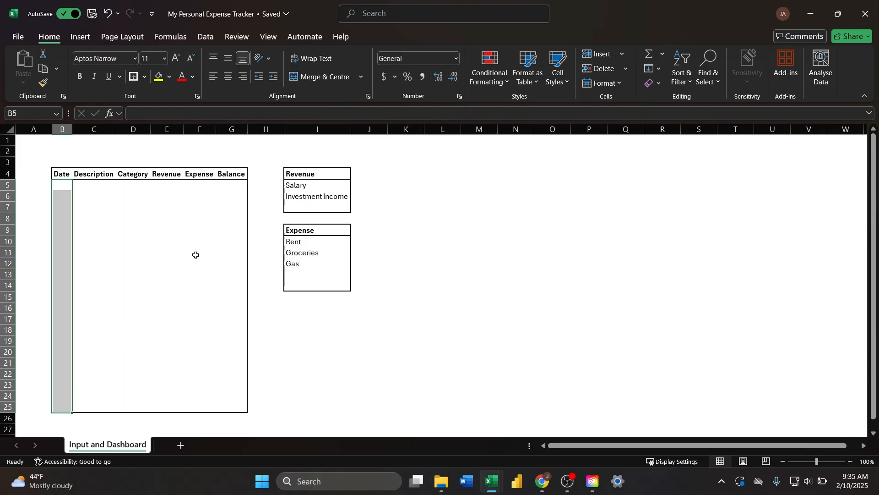
{"action": "left_click", "coordinate": [457, 58]}
{"action": "left_click", "coordinate": [435, 190]}
{"action": "left_click", "coordinate": [94, 185]}
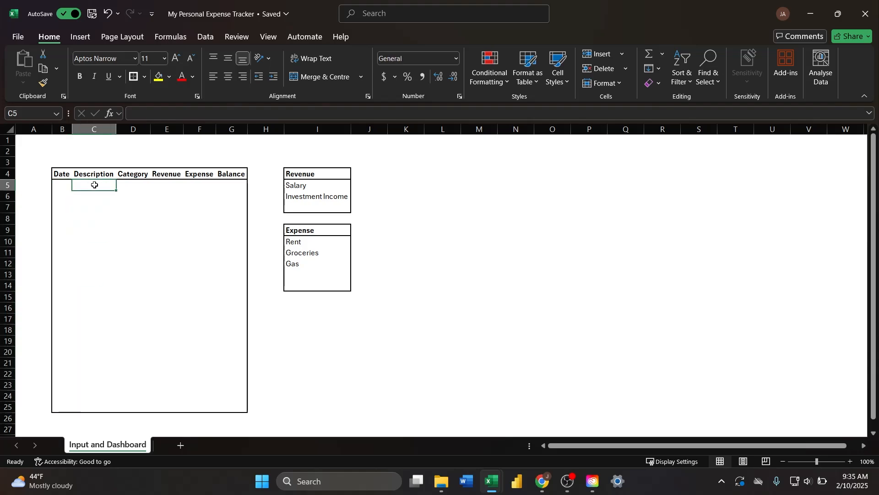
Format the Revenue, Expense and Balance cells E5:G25 as Currency.
{"action": "left_click", "coordinate": [127, 183]}
{"action": "left_click_drag", "start_coordinate": [158, 182], "coordinate": [218, 406]}
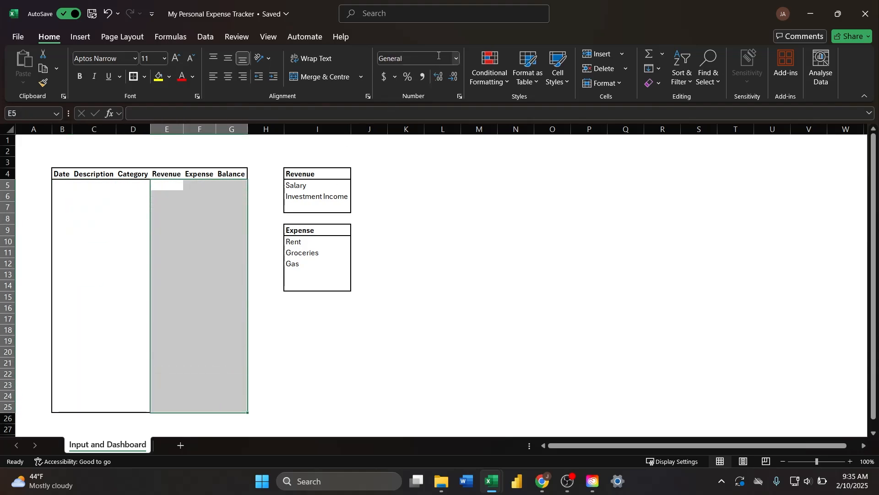
{"action": "left_click", "coordinate": [457, 56]}
{"action": "left_click", "coordinate": [435, 135]}
{"action": "left_click", "coordinate": [273, 388]}
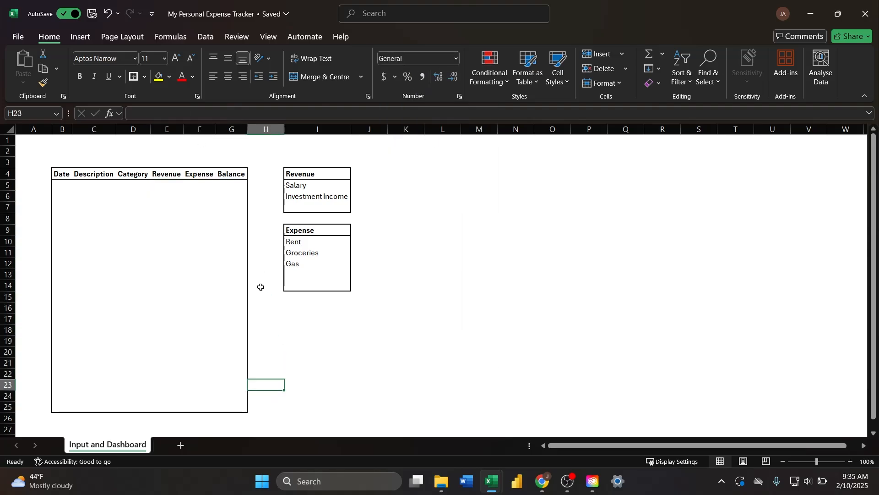
{"action": "left_click", "coordinate": [235, 184]}
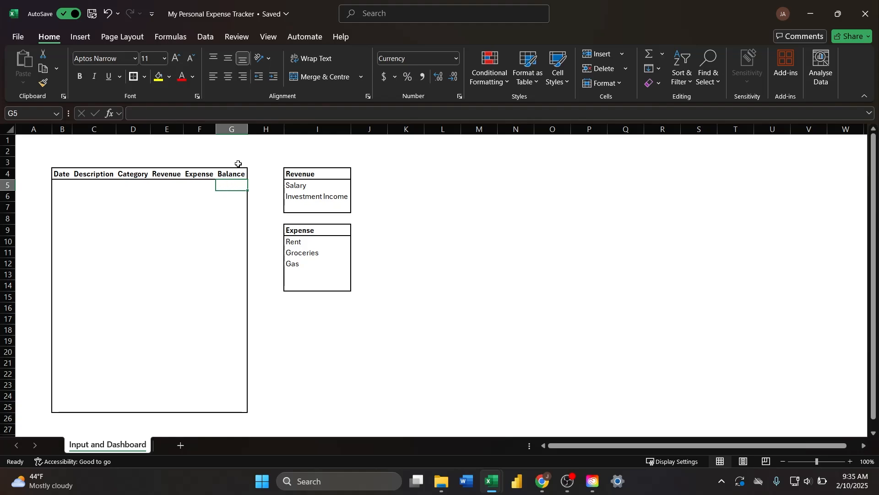
{"action": "type", "text": "="}
{"action": "key", "text": "Tab"}
{"action": "key", "text": "ctrl+z"}
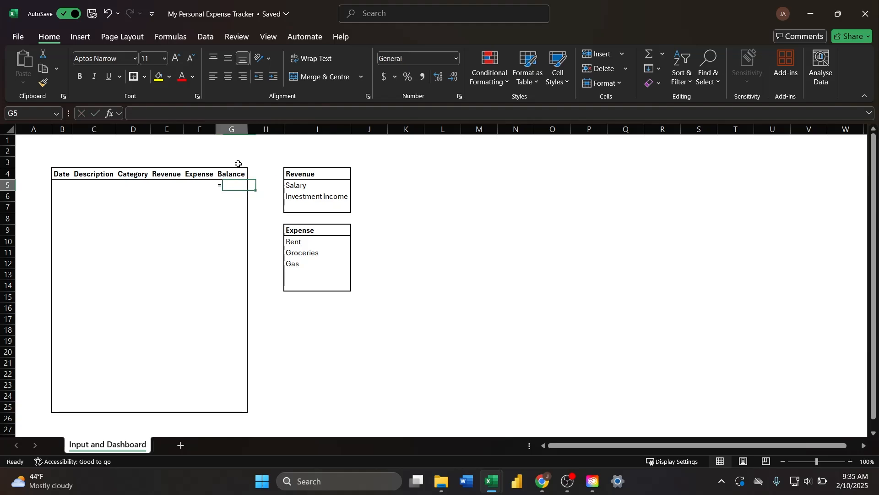
Enter the formula =E5-F5 in G5 as the first balance.
{"action": "type", "text": "="}
{"action": "key", "text": "Left"}
{"action": "key", "text": "Left"}
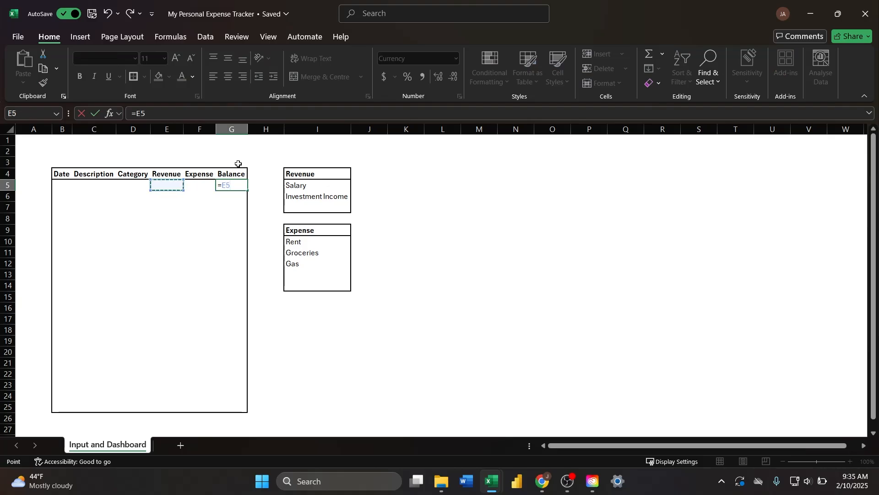
{"action": "type", "text": "-"}
{"action": "key", "text": "Left"}
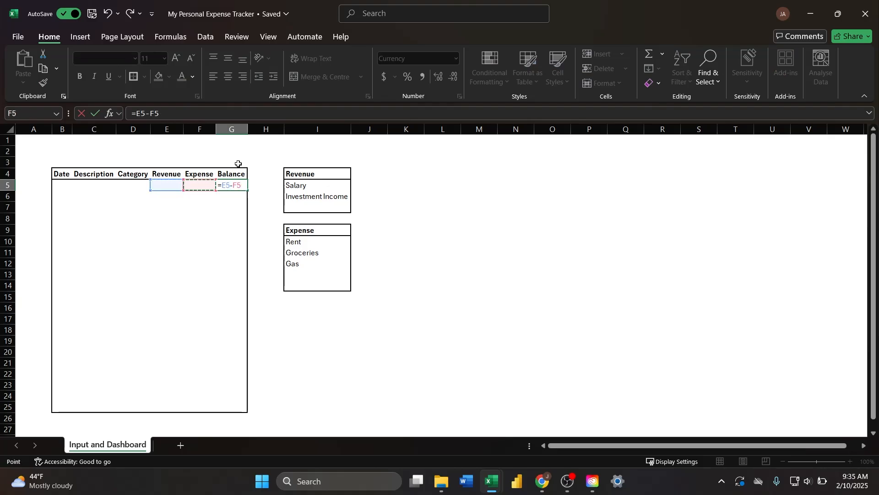
{"action": "key", "text": "Return"}
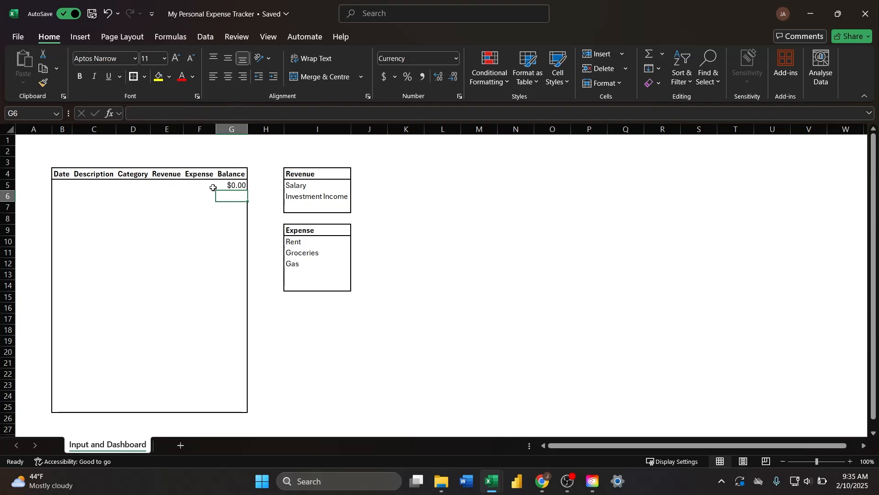
Enter the running balance formula =G5+E6-F6 in G6.
{"action": "type", "text": "="}
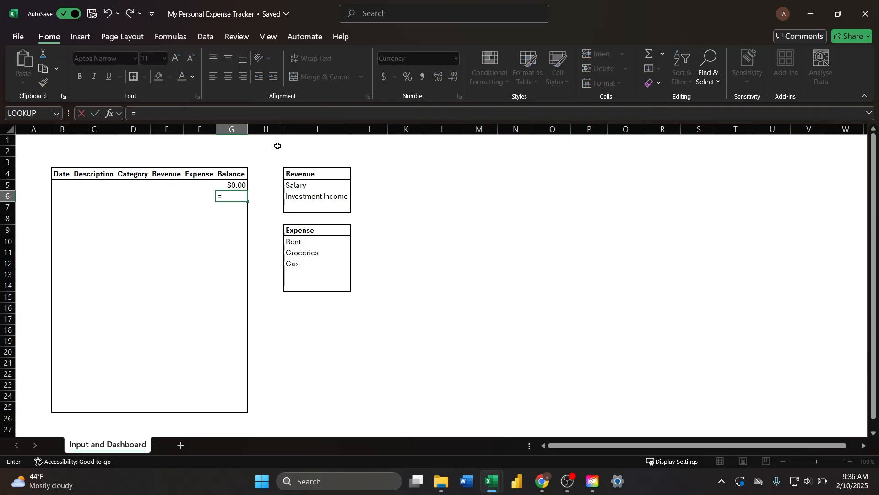
{"action": "left_click", "coordinate": [238, 185]}
{"action": "type", "text": "+"}
{"action": "key", "text": "Left"}
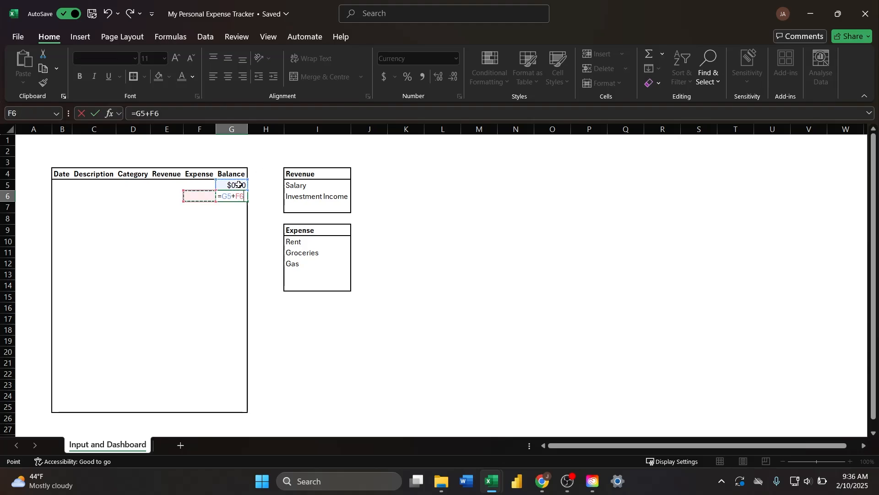
{"action": "key", "text": "Left"}
{"action": "type", "text": "-"}
{"action": "key", "text": "Left"}
{"action": "key", "text": "Return"}
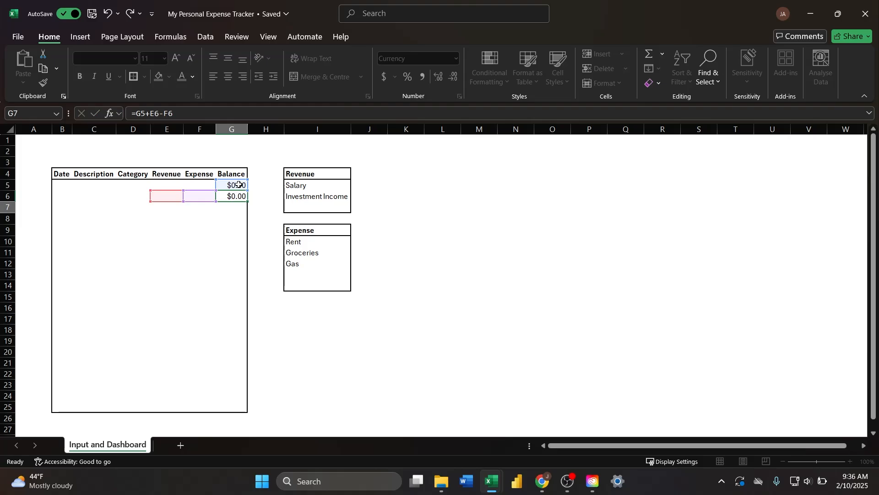
Fill the running balance formula from G6 down to G25 without formatting.
{"action": "left_click", "coordinate": [241, 198]}
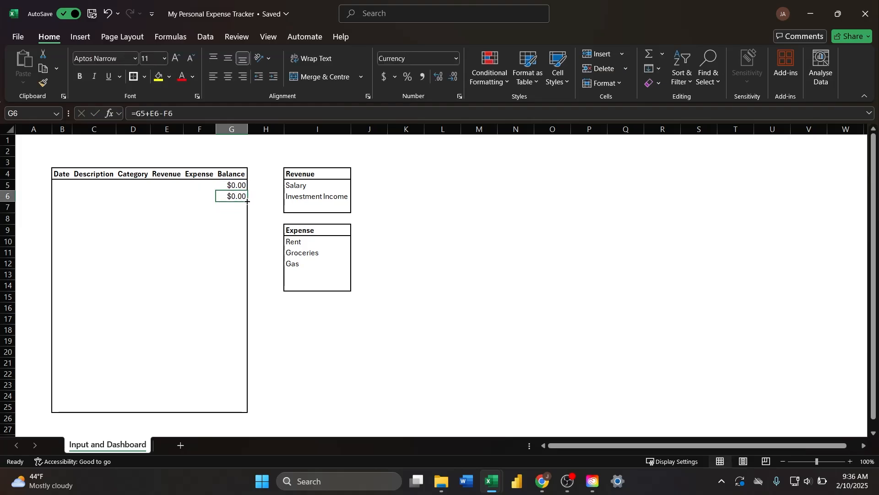
{"action": "left_click_drag", "start_coordinate": [247, 201], "coordinate": [238, 404]}
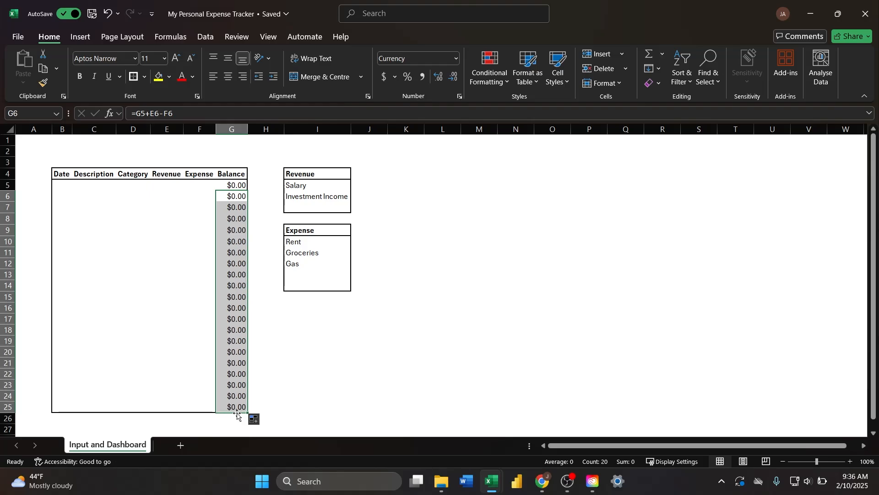
{"action": "left_click", "coordinate": [257, 421]}
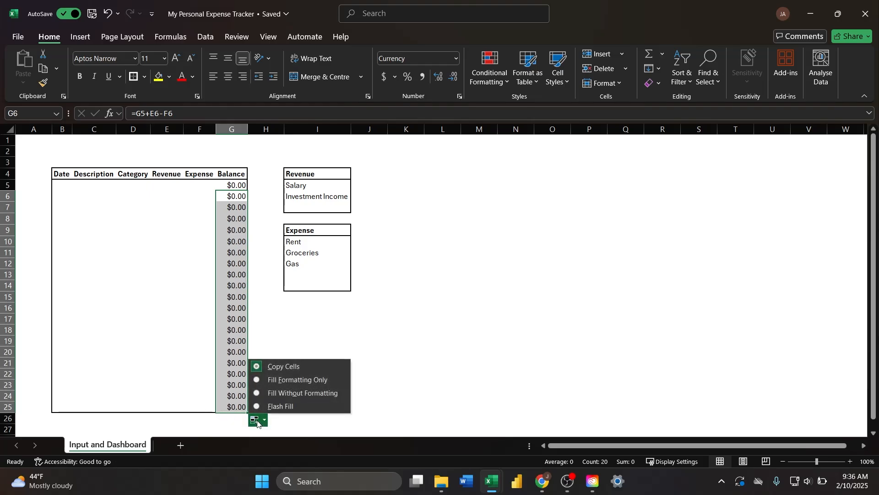
{"action": "left_click", "coordinate": [256, 393]}
{"action": "left_click", "coordinate": [268, 374]}
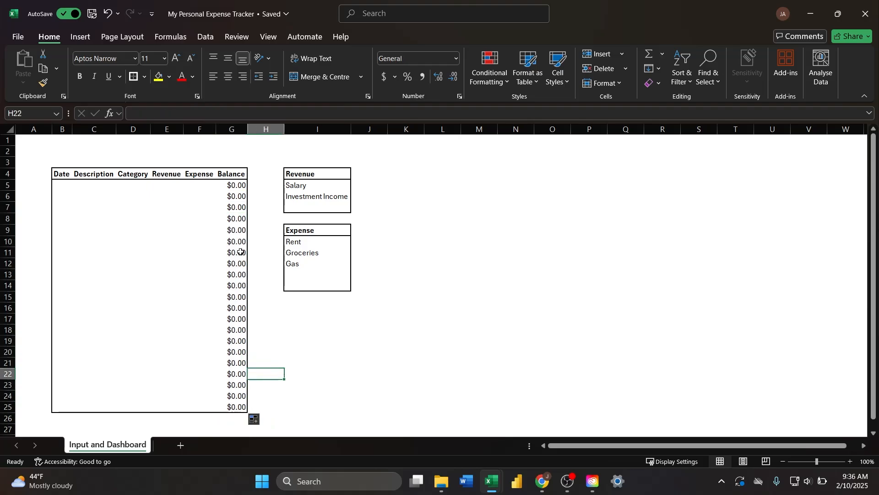
Wrap the G6 balance formula in an IF test that returns blank for empty rows: =IF(E6-F6=0,"",G5+E6-F6).
{"action": "left_click", "coordinate": [232, 195]}
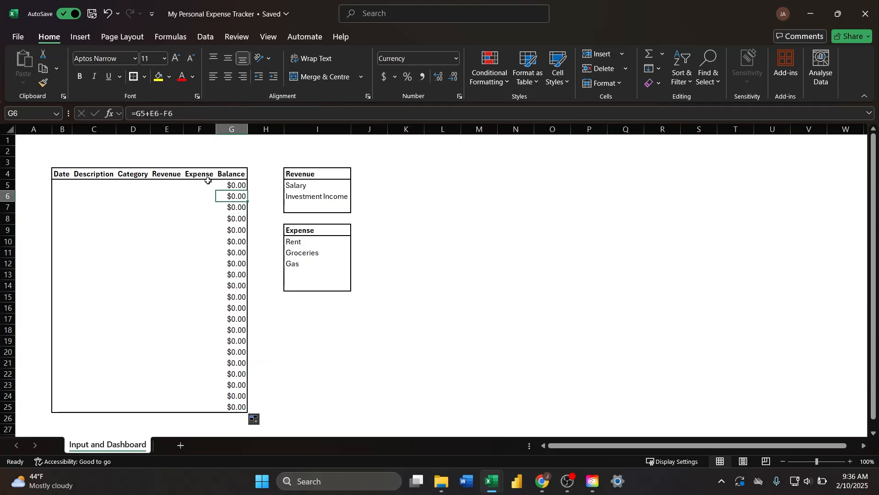
{"action": "left_click", "coordinate": [133, 114]}
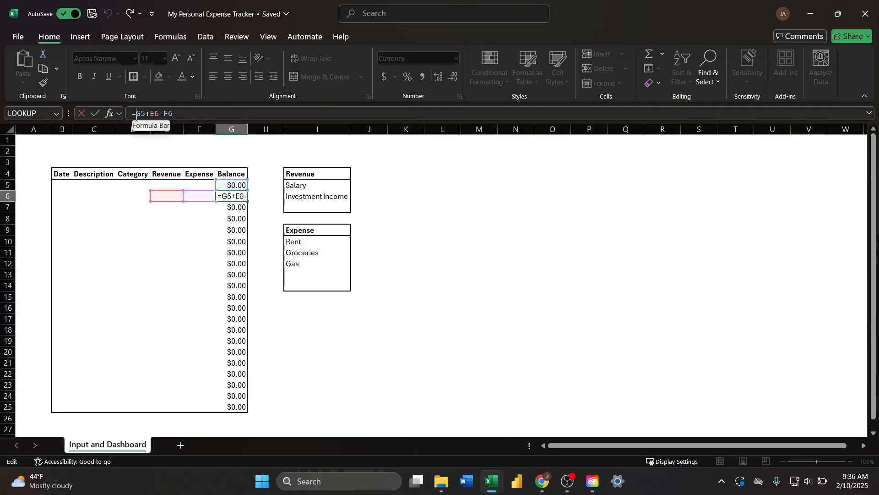
{"action": "type", "text": "if("}
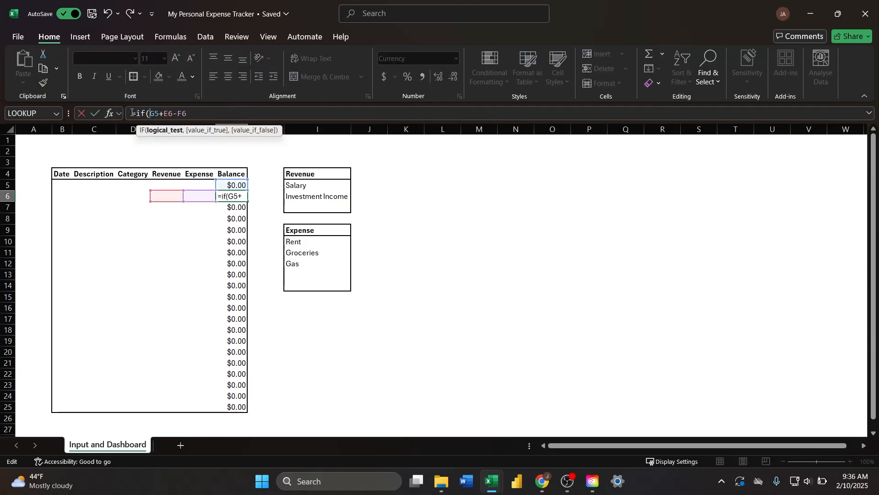
{"action": "left_click", "coordinate": [171, 196]}
{"action": "type", "text": "-"}
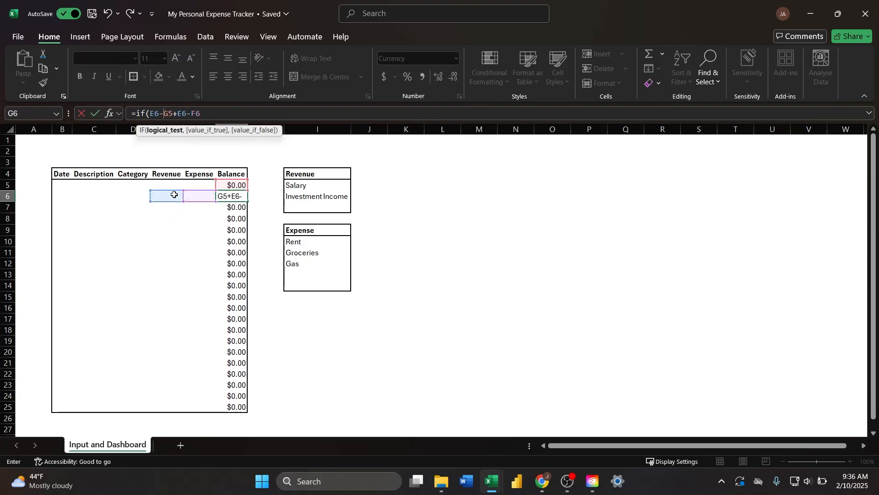
{"action": "left_click", "coordinate": [196, 197]}
{"action": "type", "text": "=0"}
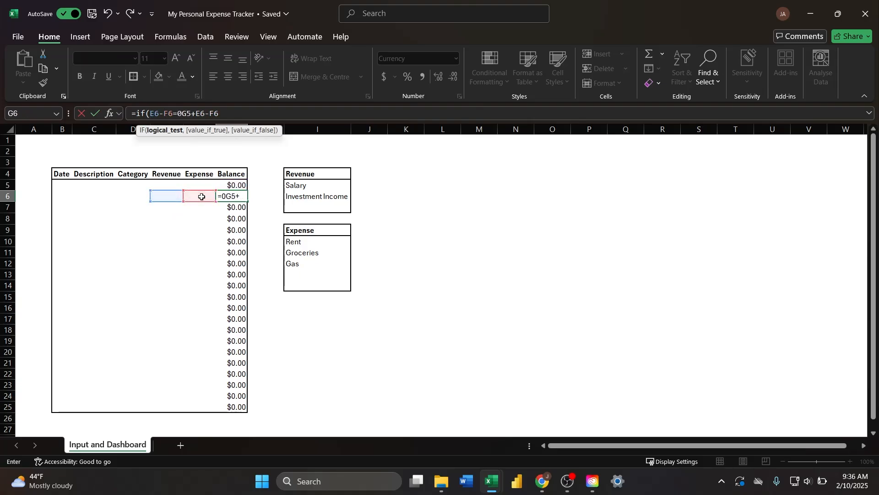
{"action": "type", "text": ",\"\""}
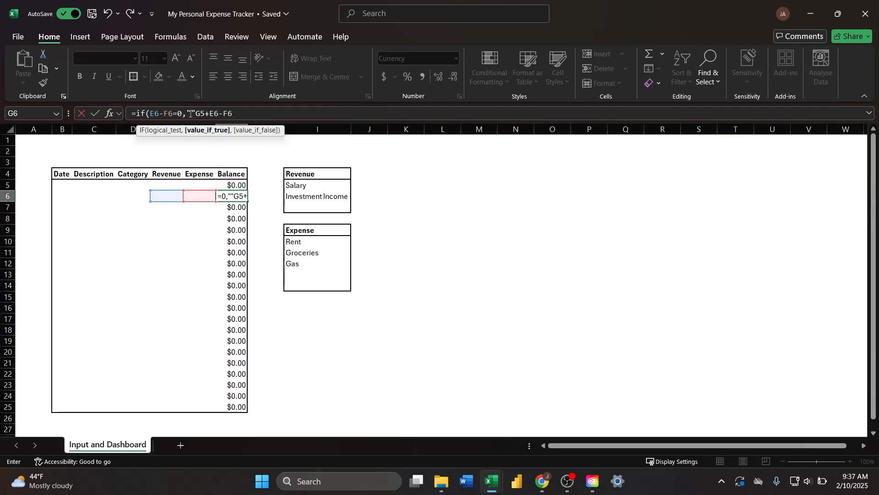
{"action": "type", "text": ","}
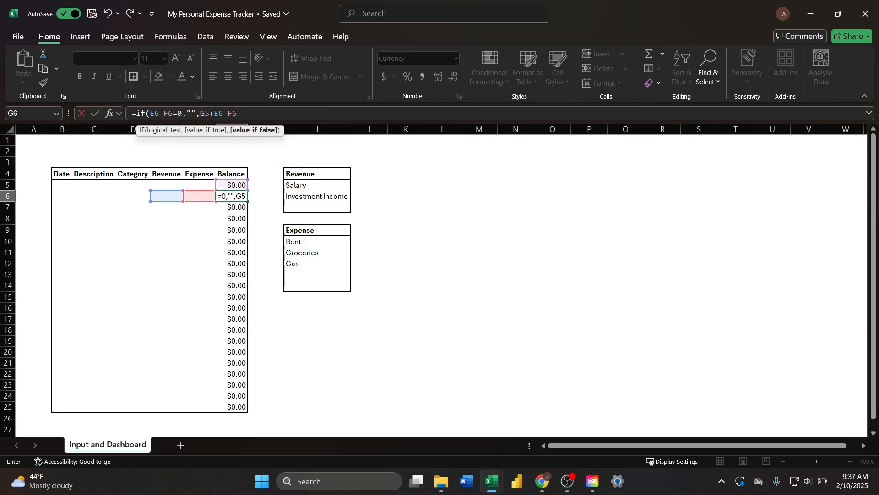
{"action": "left_click", "coordinate": [239, 117]}
{"action": "key", "text": "Return"}
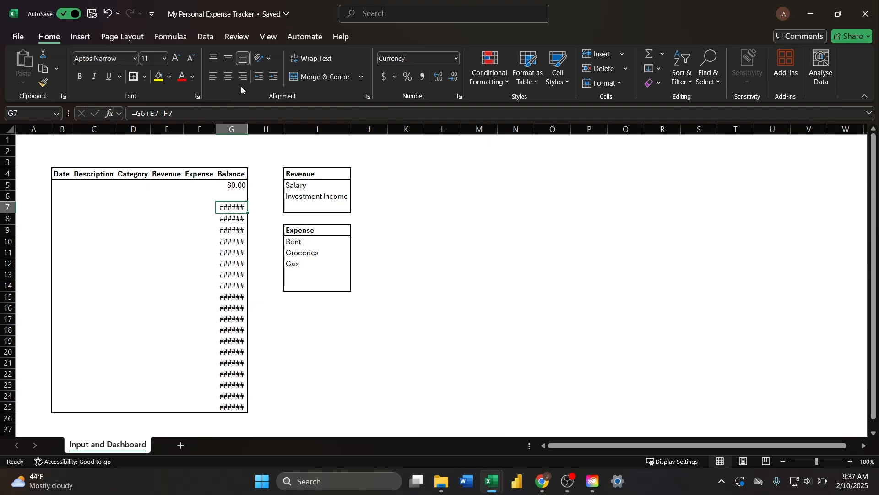
Copy the IF balance formula from G6 down through G25, filling without formatting.
{"action": "left_click", "coordinate": [239, 197]}
{"action": "left_click_drag", "start_coordinate": [247, 202], "coordinate": [253, 414]}
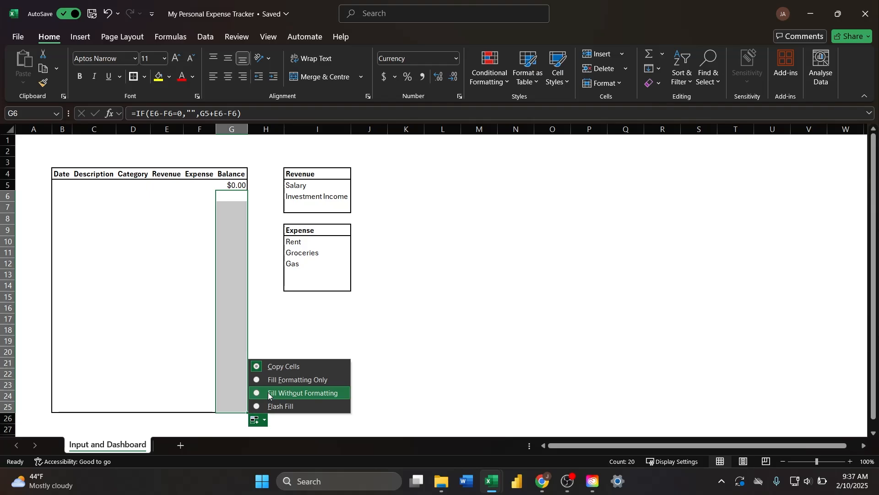
{"action": "left_click", "coordinate": [275, 393]}
{"action": "left_click", "coordinate": [294, 337]}
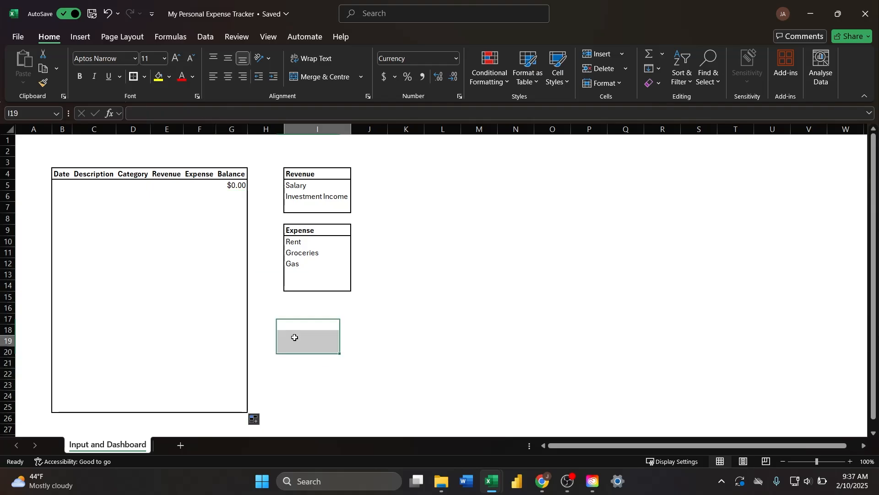
Review the IF formula in G6 and slightly widen the Balance column G.
{"action": "left_click", "coordinate": [229, 195]}
{"action": "double_click", "coordinate": [228, 195]}
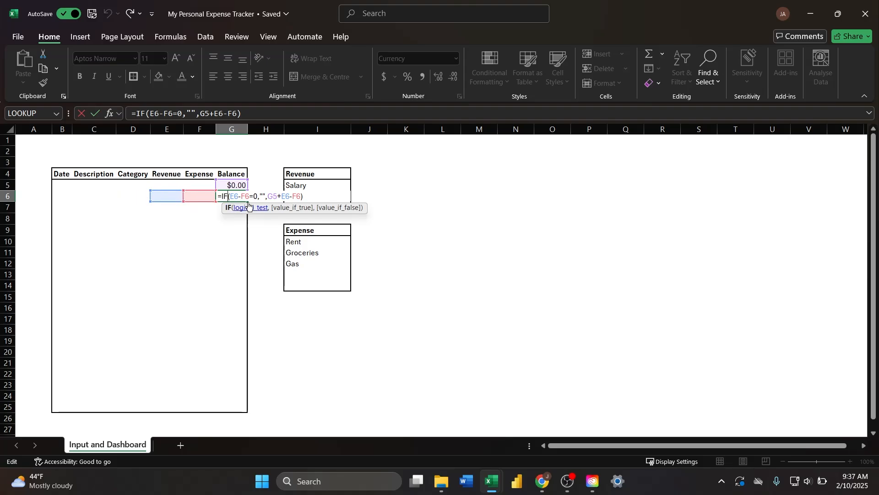
{"action": "key", "text": "Return"}
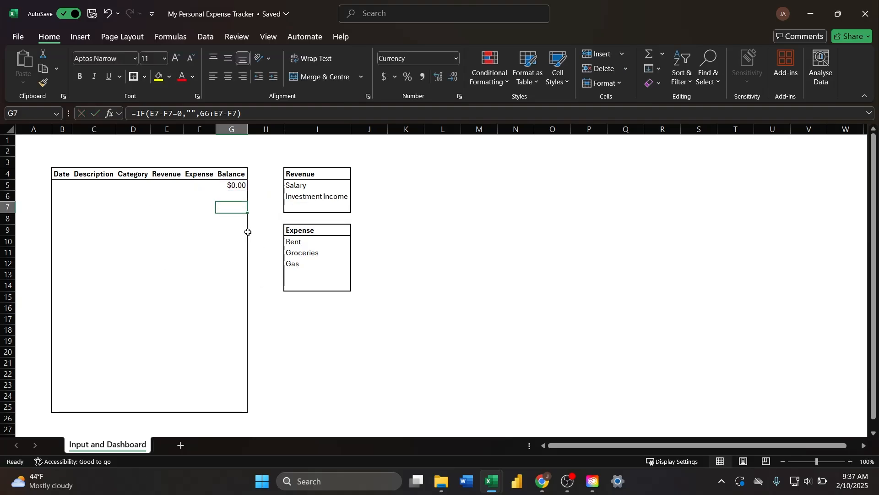
{"action": "left_click_drag", "start_coordinate": [245, 130], "coordinate": [273, 129]}
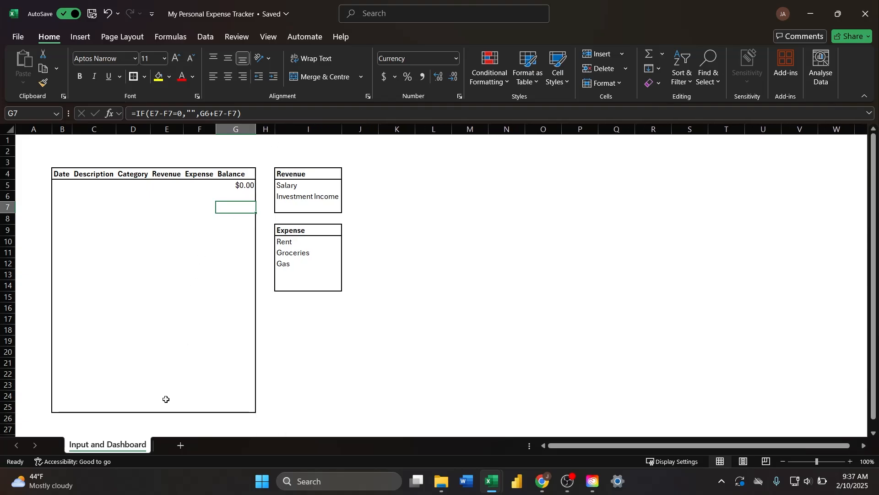
Add a new worksheet after the Input and Dashboard sheet.
{"action": "left_click", "coordinate": [181, 445]}
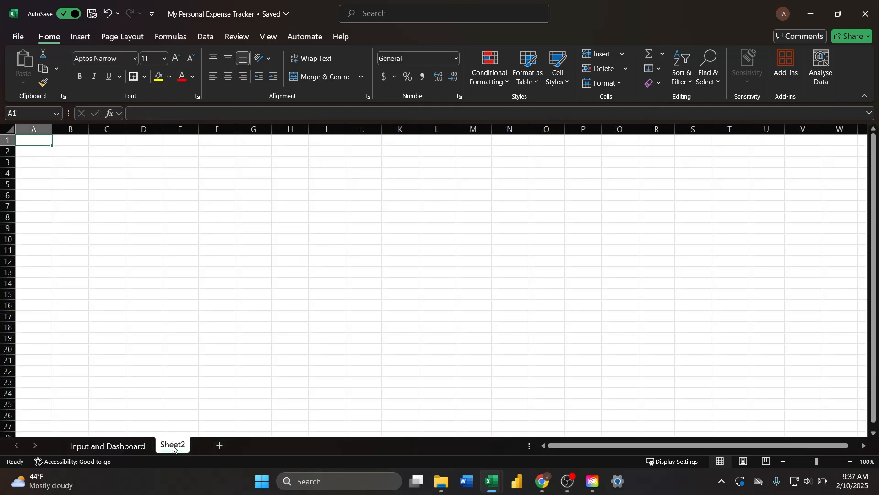
Rename the new worksheet Sheet2 as "Pivot Tables".
{"action": "double_click", "coordinate": [177, 446]}
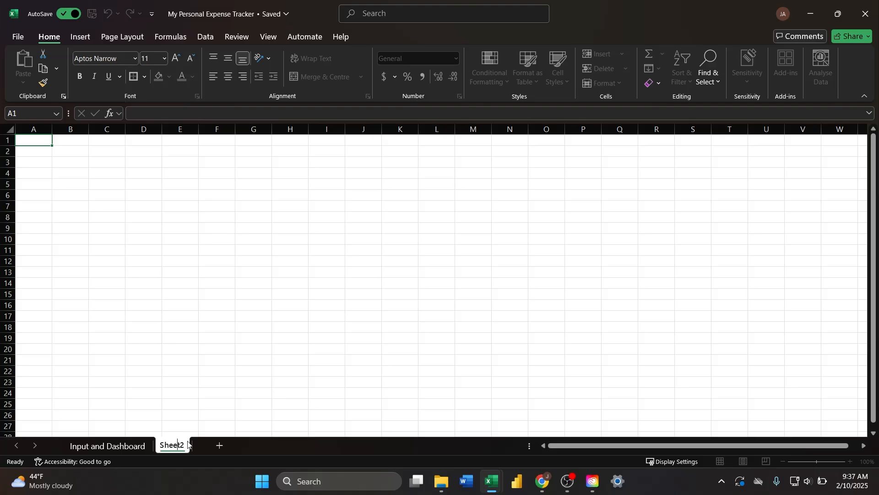
{"action": "type", "text": "Pivot"}
{"action": "key", "text": "Return"}
{"action": "type", "text": "Tables"}
{"action": "key", "text": "Return"}
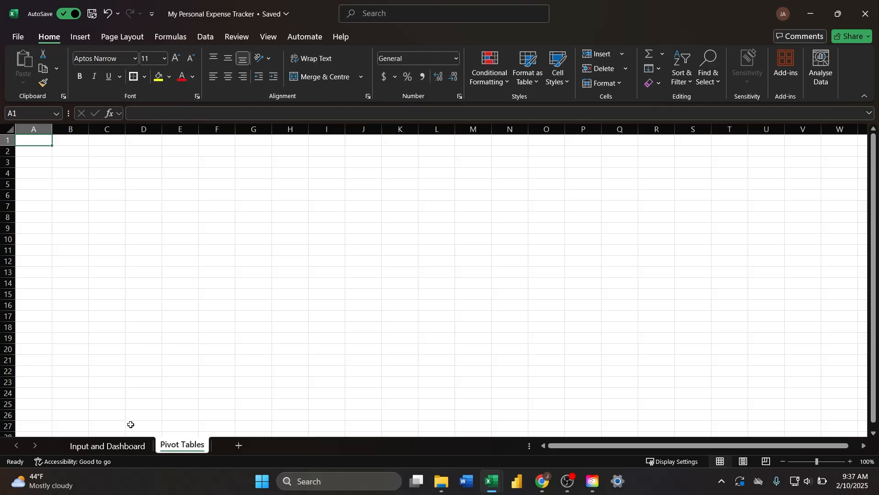
Hide the gridlines on the Pivot Tables sheet.
{"action": "left_click", "coordinate": [267, 37]}
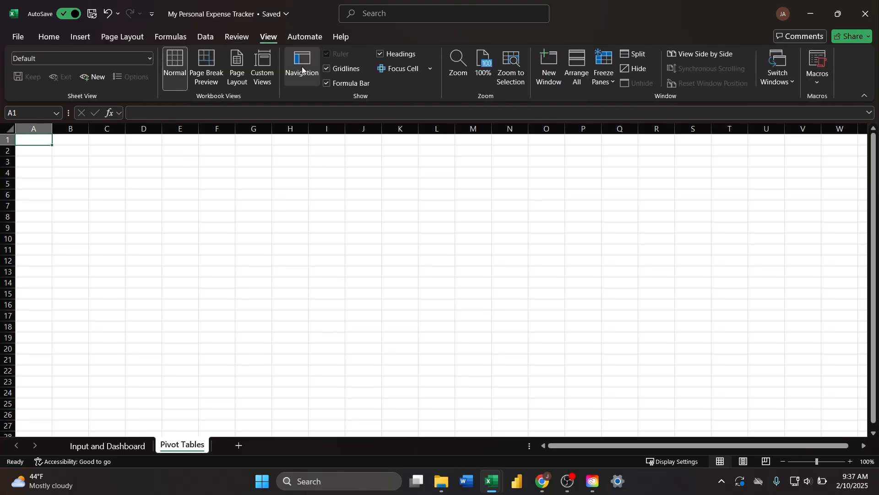
{"action": "left_click", "coordinate": [326, 69]}
{"action": "left_click", "coordinate": [53, 39]}
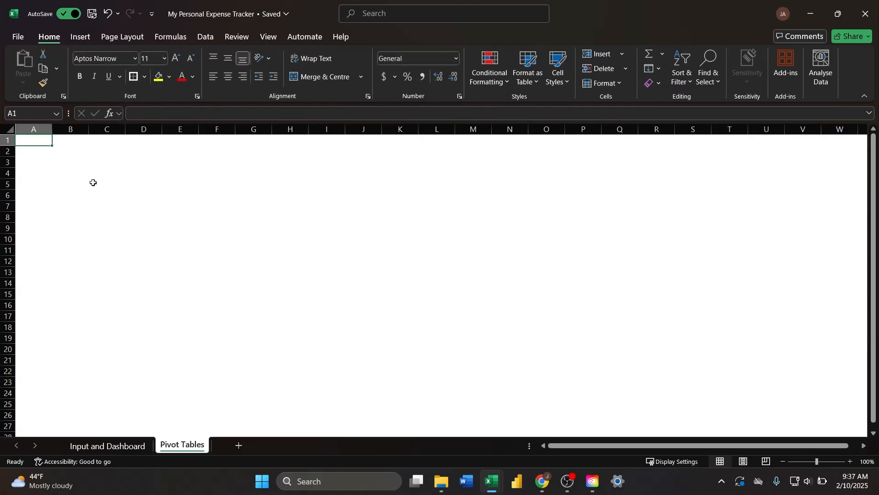
Enter the heading "Categories" in cell B2 of the Pivot Tables sheet.
{"action": "left_click", "coordinate": [71, 154]}
{"action": "type", "text": "Categories"}
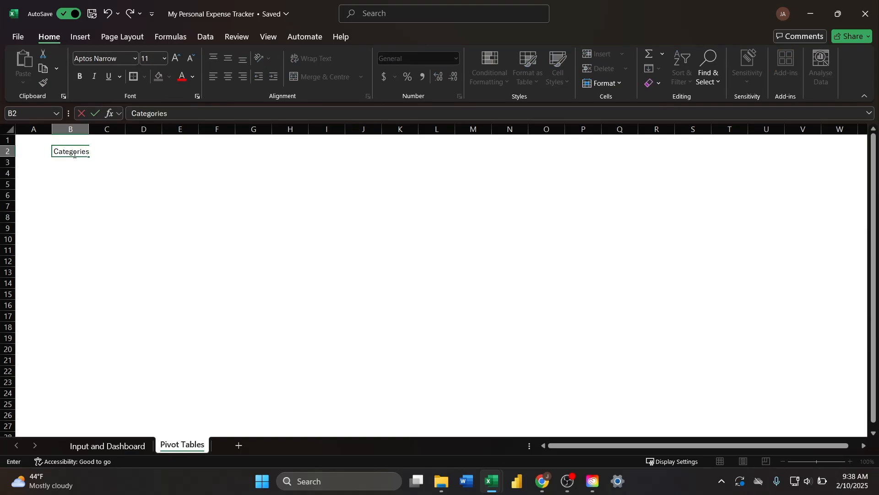
{"action": "key", "text": "Return"}
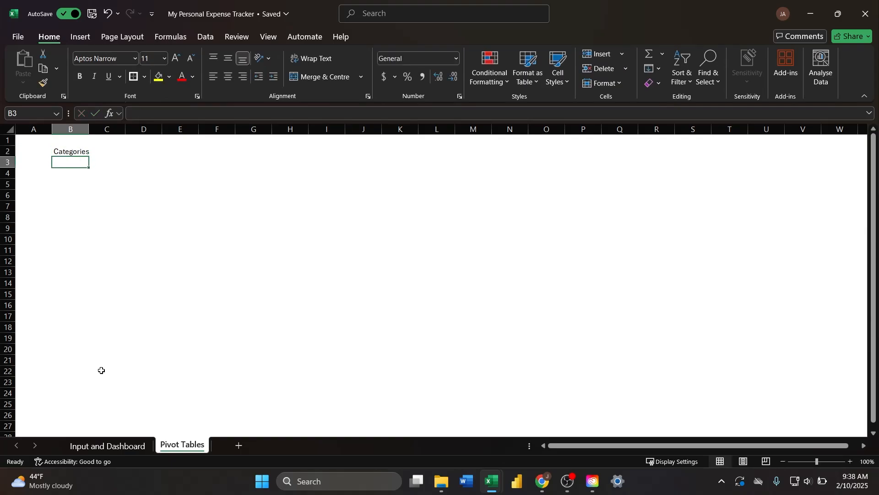
Try to apply list validation to Category cells D5:D25 using both the Revenue items I5:I7 and the Expense items I10:I14 as source.
{"action": "left_click", "coordinate": [119, 444]}
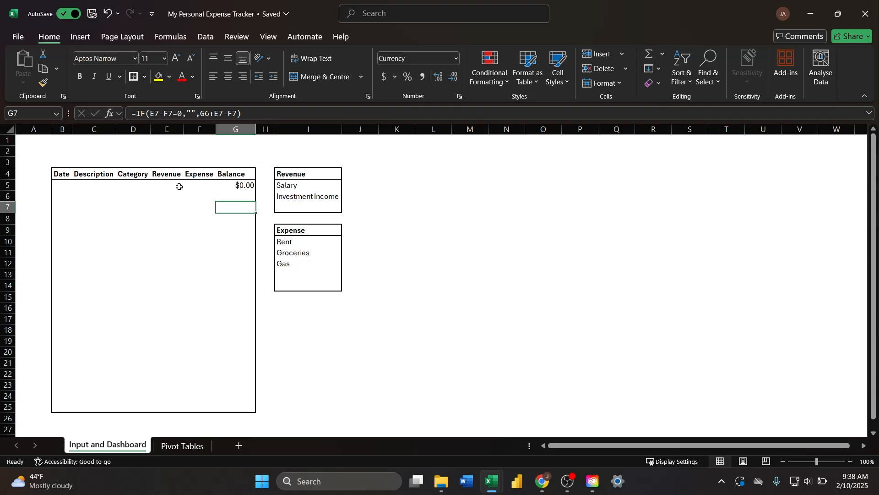
{"action": "left_click_drag", "start_coordinate": [137, 185], "coordinate": [129, 405]}
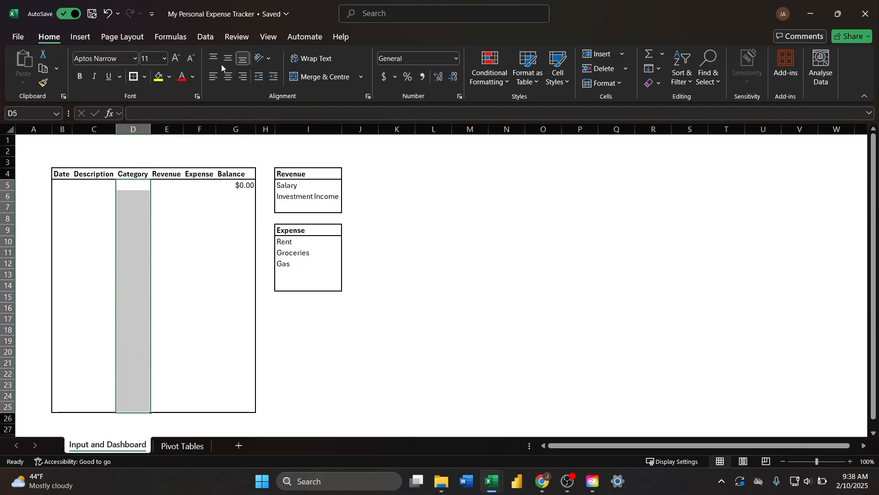
{"action": "left_click", "coordinate": [205, 36]}
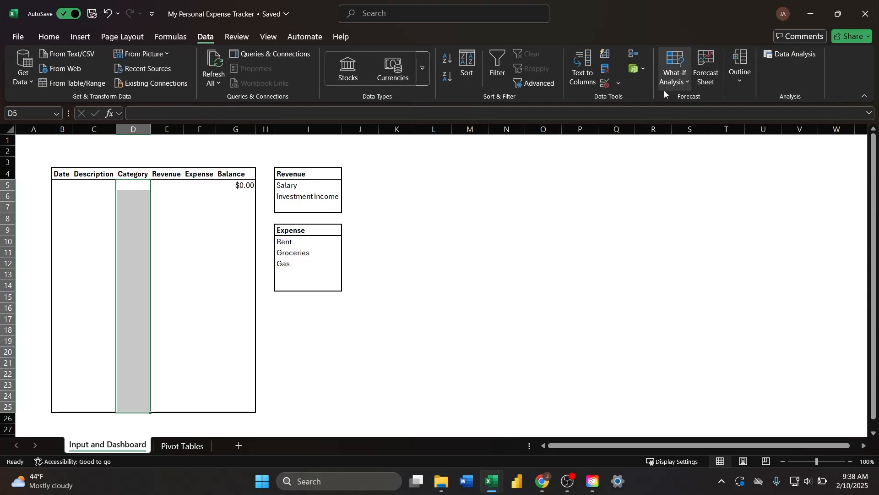
{"action": "left_click", "coordinate": [618, 83]}
{"action": "left_click", "coordinate": [620, 99]}
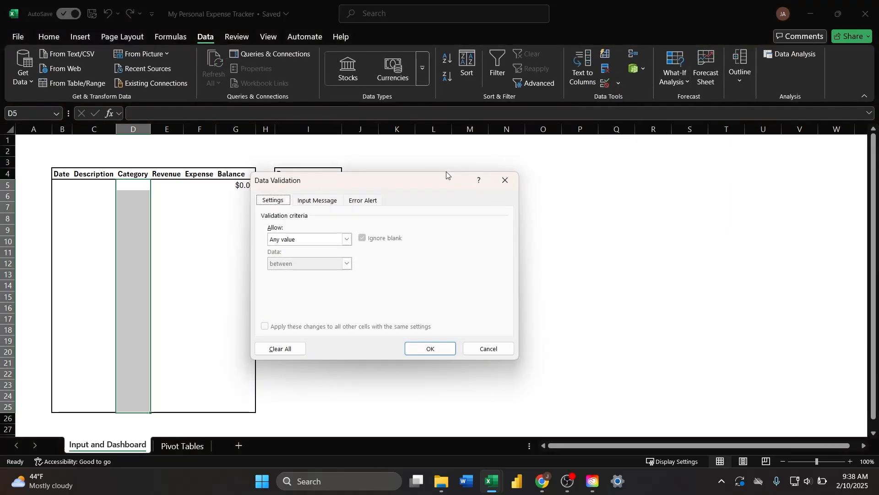
{"action": "left_click", "coordinate": [347, 239]}
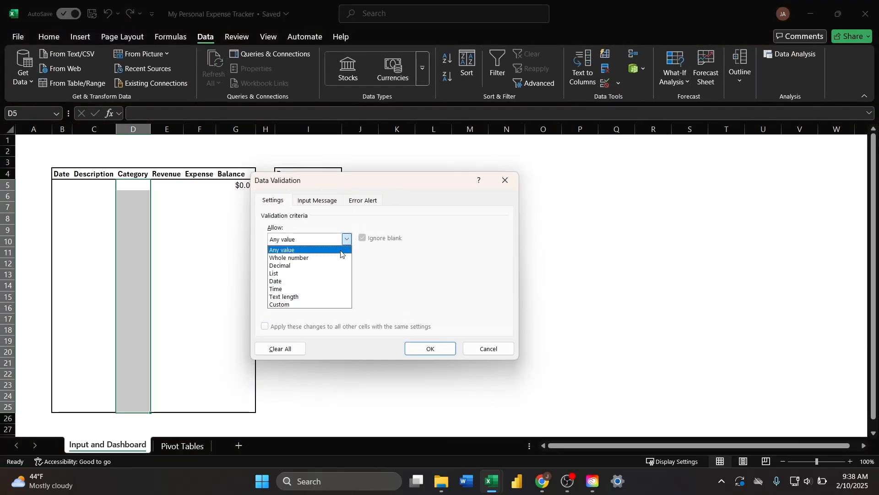
{"action": "left_click", "coordinate": [319, 273]}
{"action": "left_click_drag", "start_coordinate": [330, 178], "coordinate": [468, 170]}
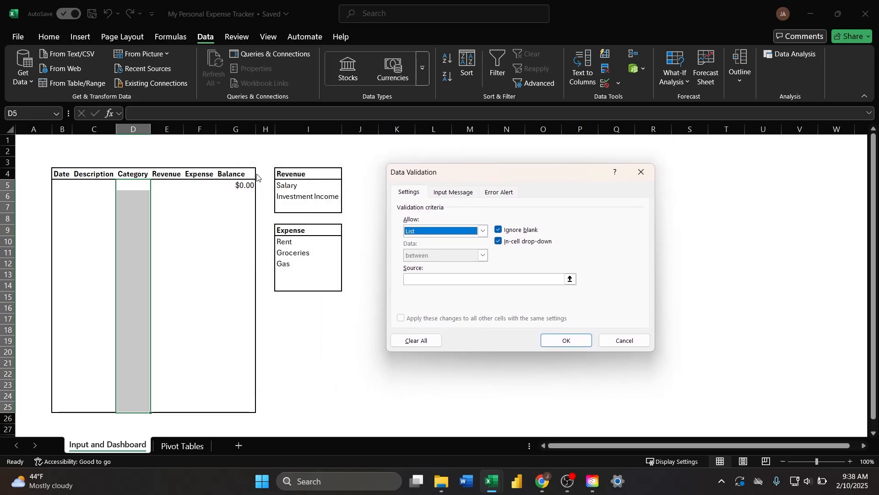
{"action": "left_click", "coordinate": [426, 279]}
{"action": "left_click_drag", "start_coordinate": [315, 186], "coordinate": [310, 207]}
{"action": "left_click_drag", "start_coordinate": [311, 240], "coordinate": [298, 283]}
{"action": "key", "text": "Return"}
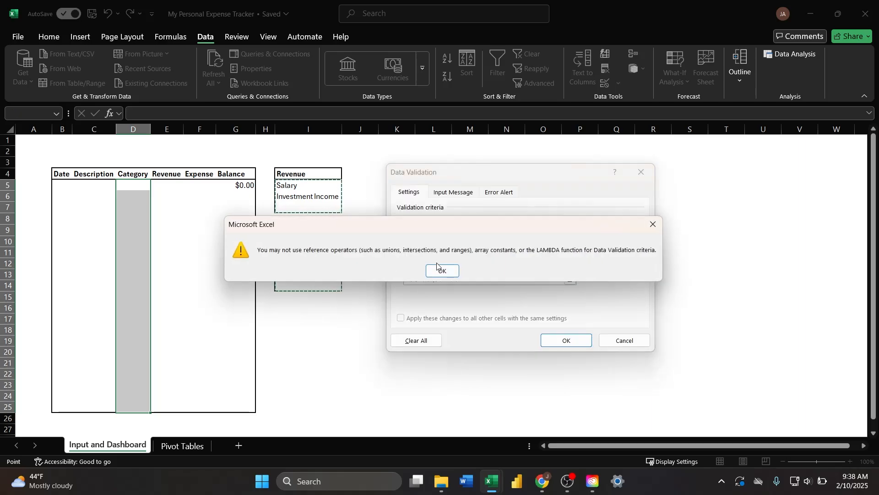
{"action": "key", "text": "Return"}
{"action": "key", "text": "Escape"}
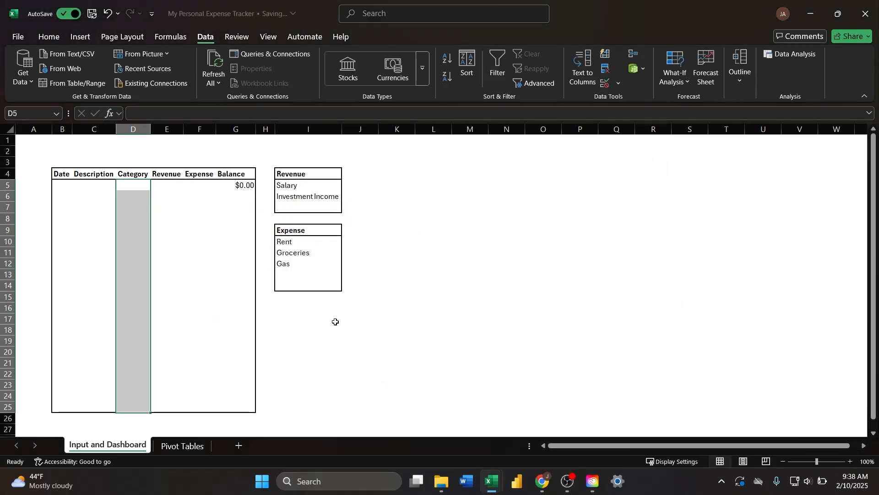
On the Pivot Tables sheet, link B3 to the first Revenue item with ='Input and Dashboard'!I5 and fill it down to B5.
{"action": "left_click", "coordinate": [169, 446]}
{"action": "type", "text": "="}
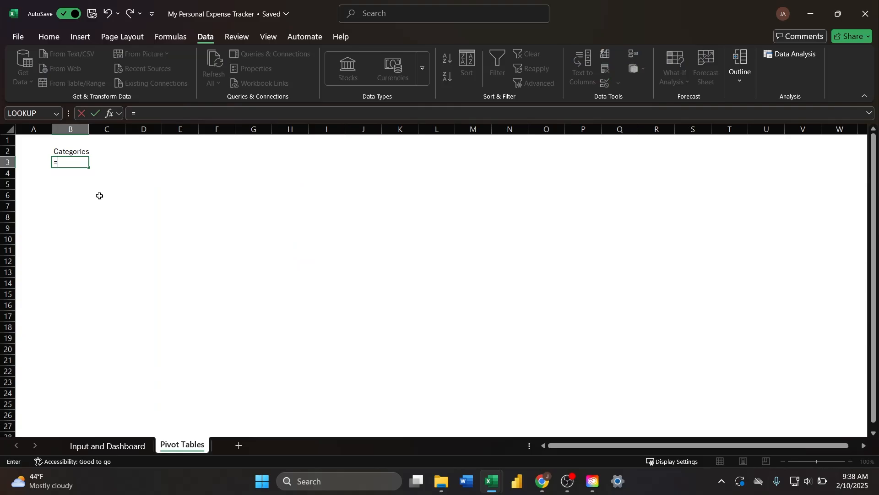
{"action": "left_click", "coordinate": [116, 447]}
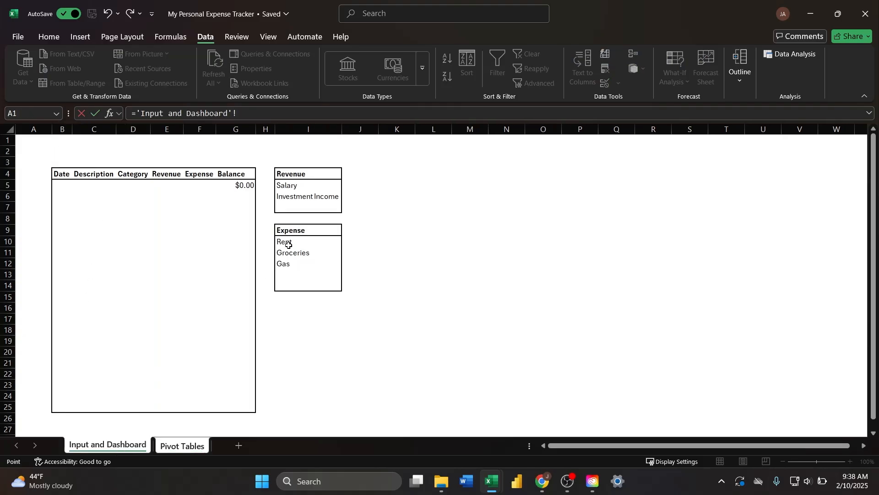
{"action": "left_click", "coordinate": [287, 186]}
{"action": "key", "text": "Return"}
{"action": "left_click", "coordinate": [80, 166]}
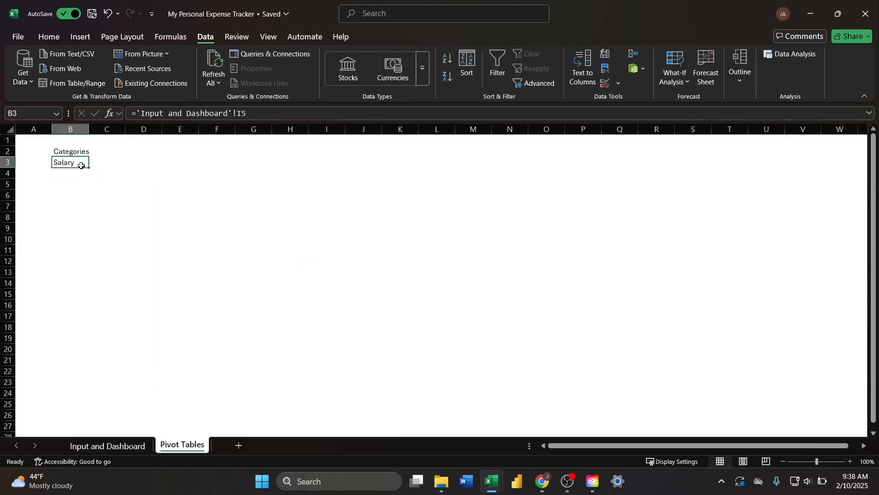
{"action": "left_click_drag", "start_coordinate": [89, 167], "coordinate": [92, 195]}
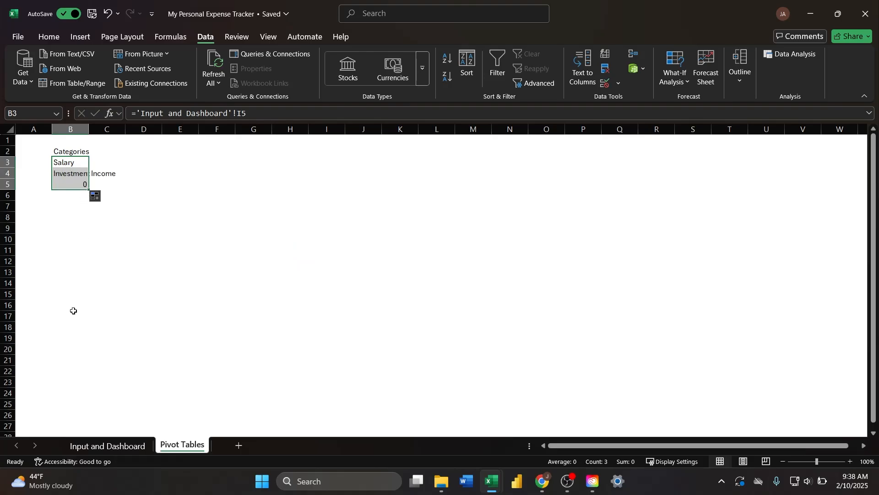
Link B6 to the first Expense item with ='Input and Dashboard'!I10 and fill it down to B10.
{"action": "left_click", "coordinate": [74, 196]}
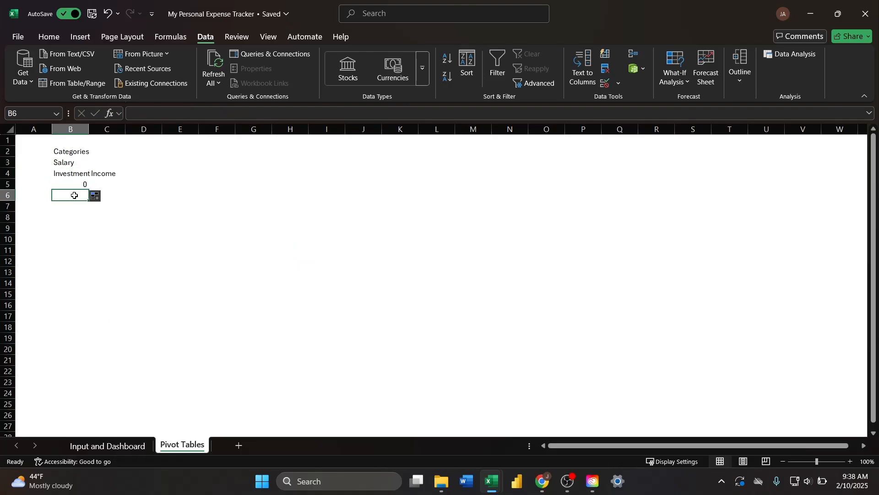
{"action": "type", "text": "="}
{"action": "left_click", "coordinate": [94, 444]}
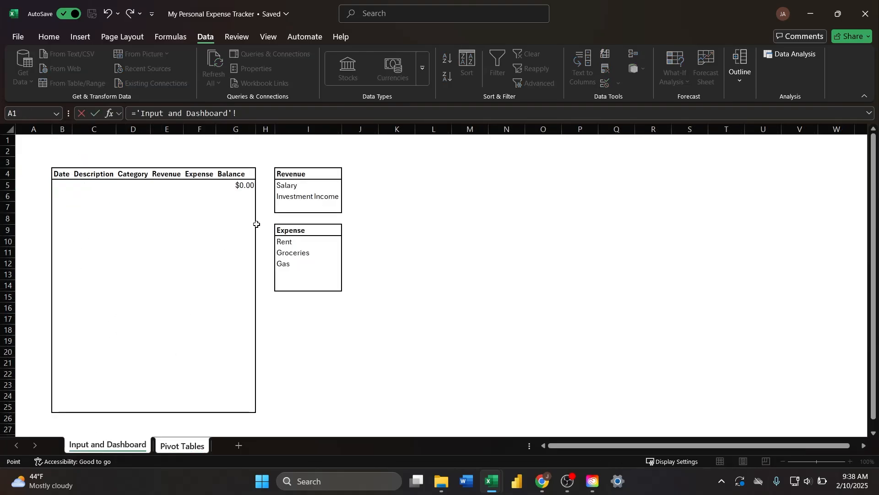
{"action": "left_click", "coordinate": [289, 242]}
{"action": "key", "text": "Return"}
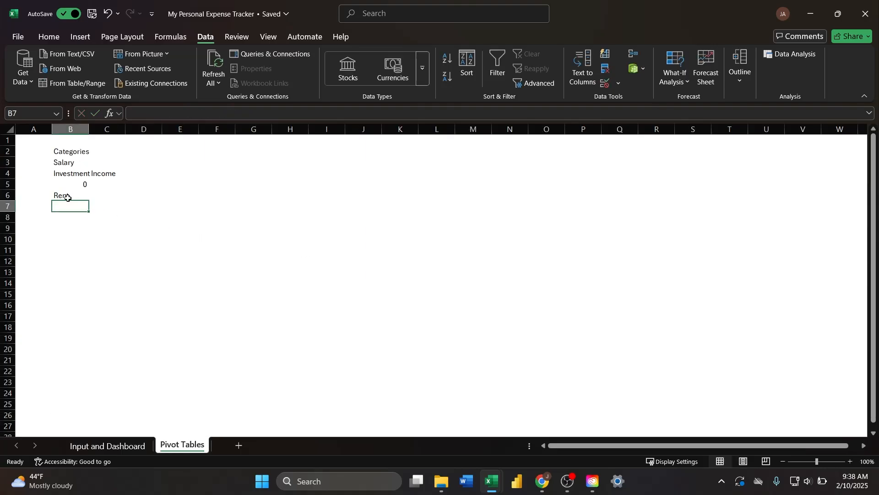
{"action": "left_click", "coordinate": [70, 195]}
{"action": "left_click_drag", "start_coordinate": [91, 200], "coordinate": [86, 247]}
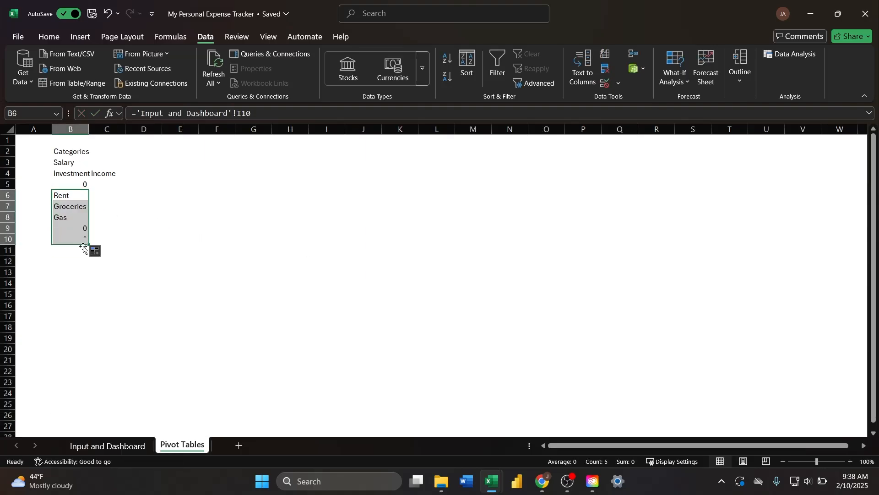
Format the Categories list with outside borders around B3:B10 and a bordered bold heading in B2, and fit column B to its contents.
{"action": "left_click_drag", "start_coordinate": [68, 164], "coordinate": [66, 241]}
{"action": "left_click", "coordinate": [44, 34]}
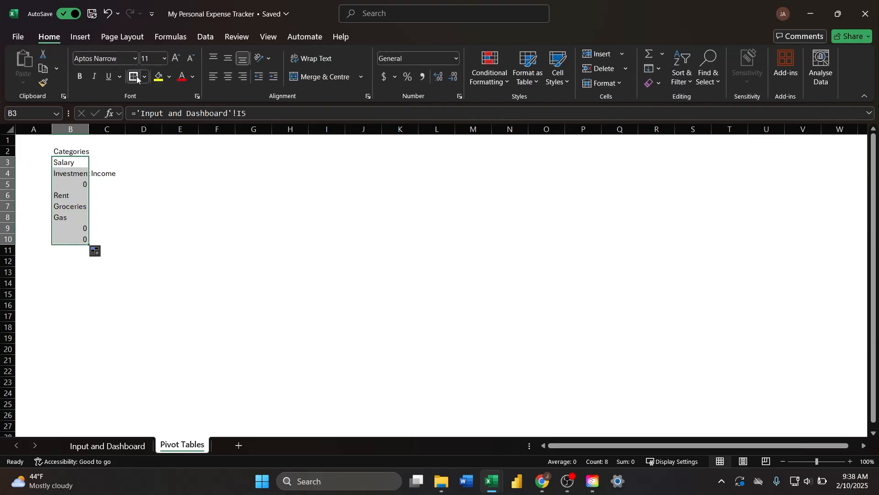
{"action": "left_click", "coordinate": [76, 153]}
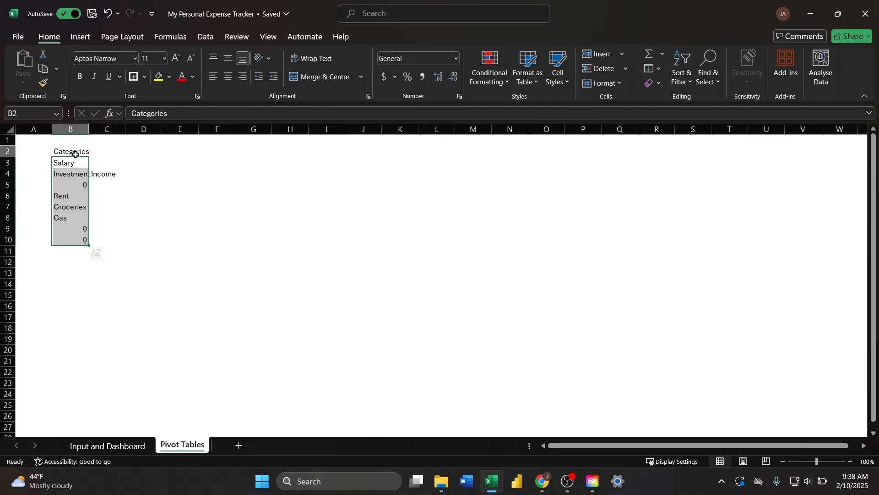
{"action": "left_click", "coordinate": [132, 78]}
{"action": "key", "text": "ctrl+b"}
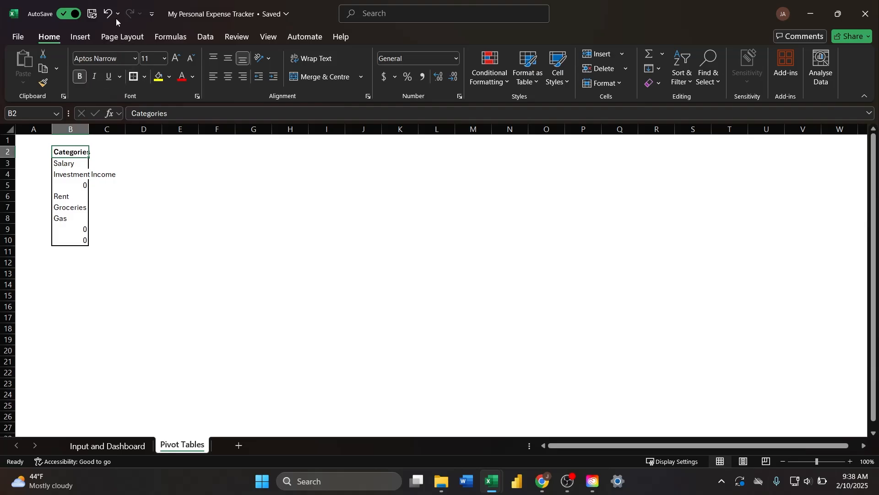
{"action": "double_click", "coordinate": [89, 130]}
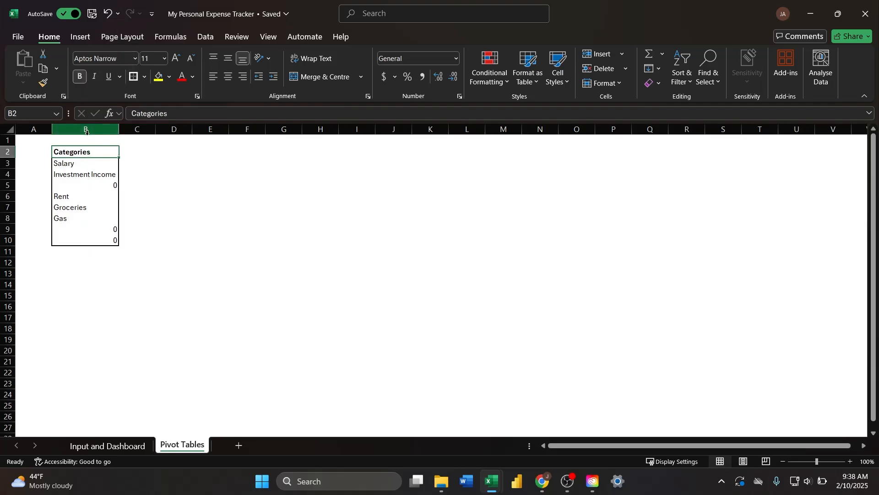
Add "Side Hustle" to the Revenue list in I7 of the Input and Dashboard sheet.
{"action": "left_click", "coordinate": [125, 444]}
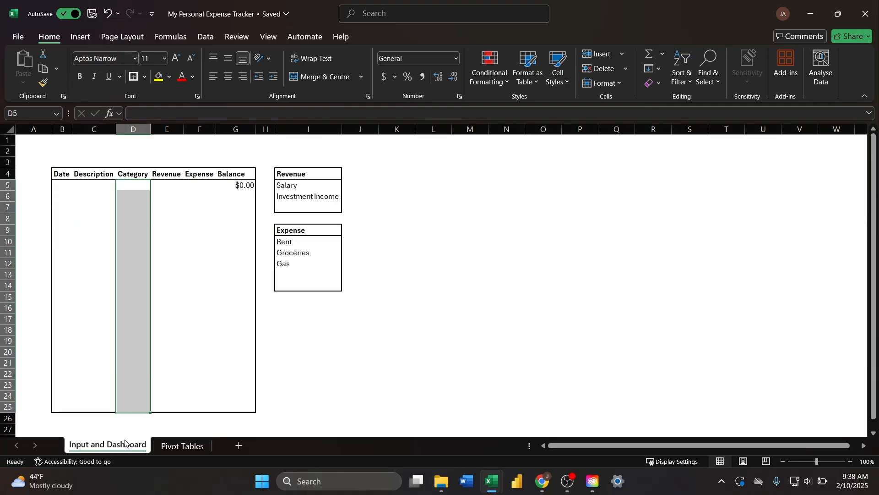
{"action": "left_click", "coordinate": [282, 208]}
{"action": "type", "text": "ide"}
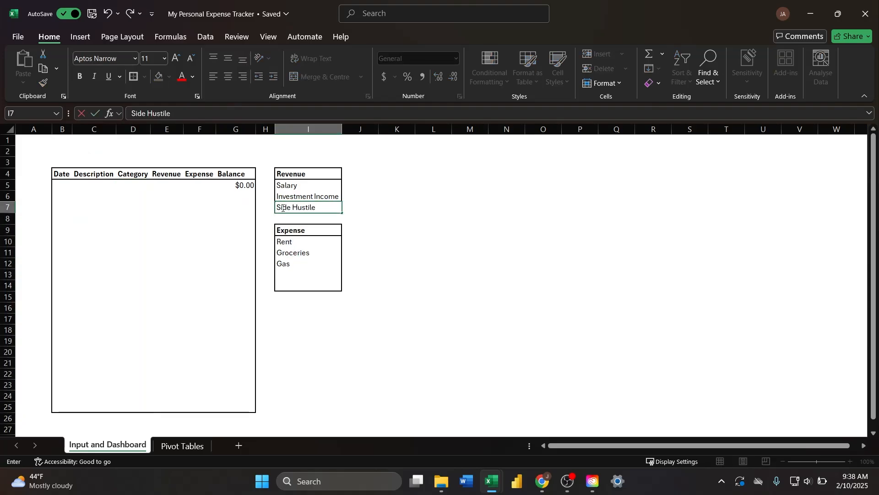
{"action": "type", "text": " Hustle"}
{"action": "key", "text": "Return"}
Add "Chilldcare" in I13 and "Hobbies" in I14 of the Expense list, and check the linked Categories list on the Pivot Tables sheet.
{"action": "key", "text": "Return"}
{"action": "key", "text": "Return"}
{"action": "key", "text": "Return"}
{"action": "key", "text": "Return"}
{"action": "key", "text": "Return"}
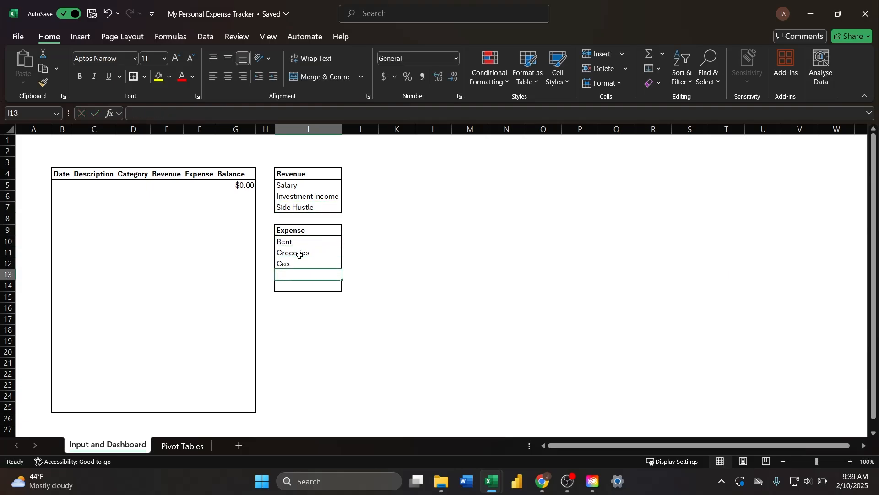
{"action": "type", "text": "Ch"}
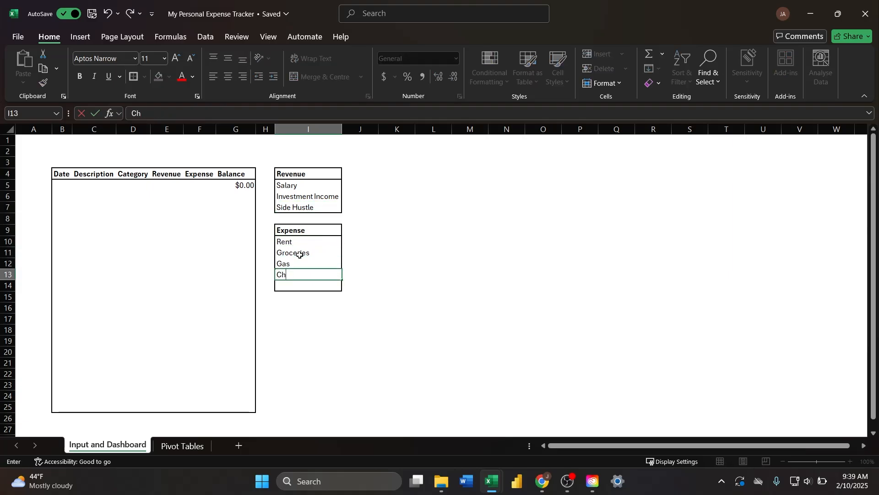
{"action": "type", "text": "uiilldcare"}
{"action": "key", "text": "Return"}
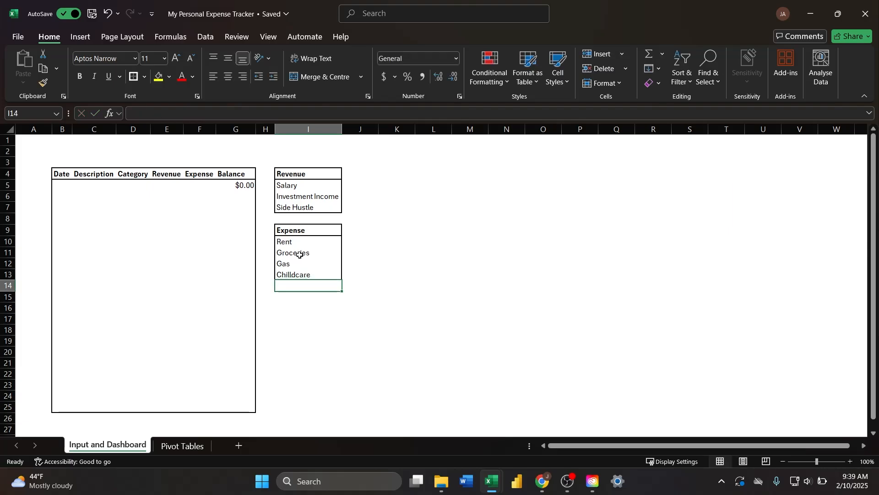
{"action": "type", "text": "Hobbies"}
{"action": "key", "text": "Return"}
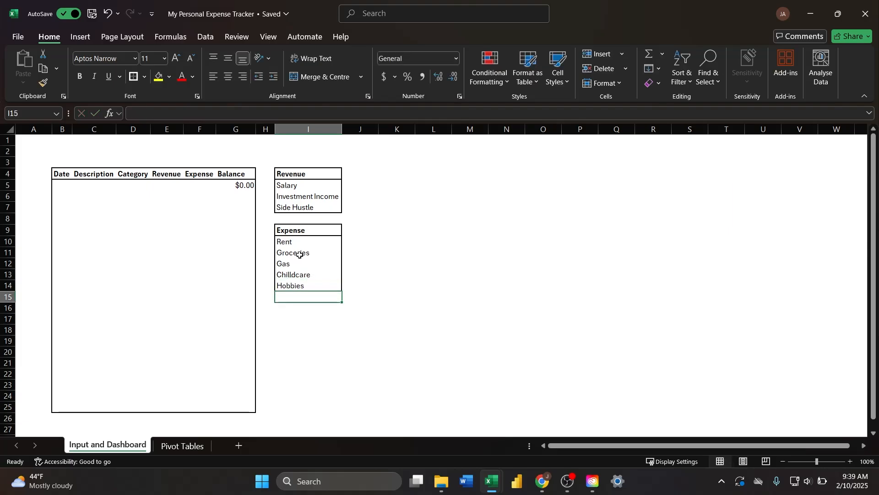
{"action": "key", "text": "ctrl+Page_Down"}
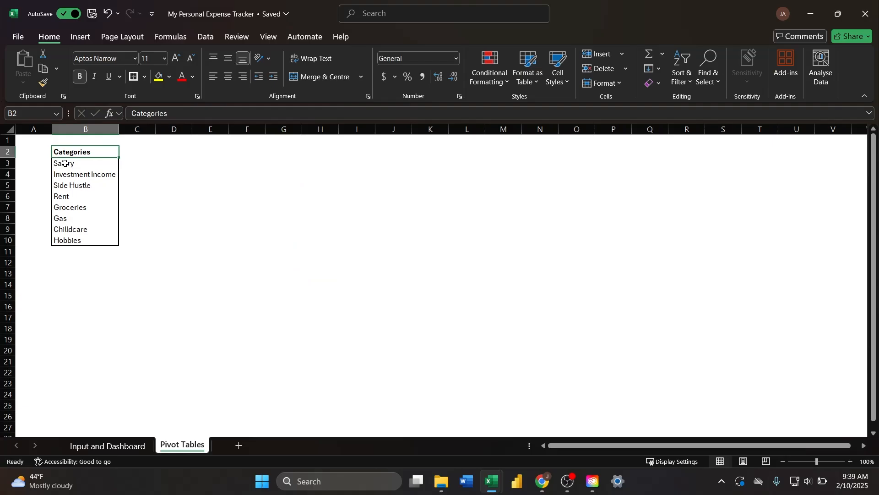
Add a list validation drop-down to Category cell D5 sourced from B3:B10 of the Pivot Tables sheet, and check its options.
{"action": "left_click", "coordinate": [118, 445]}
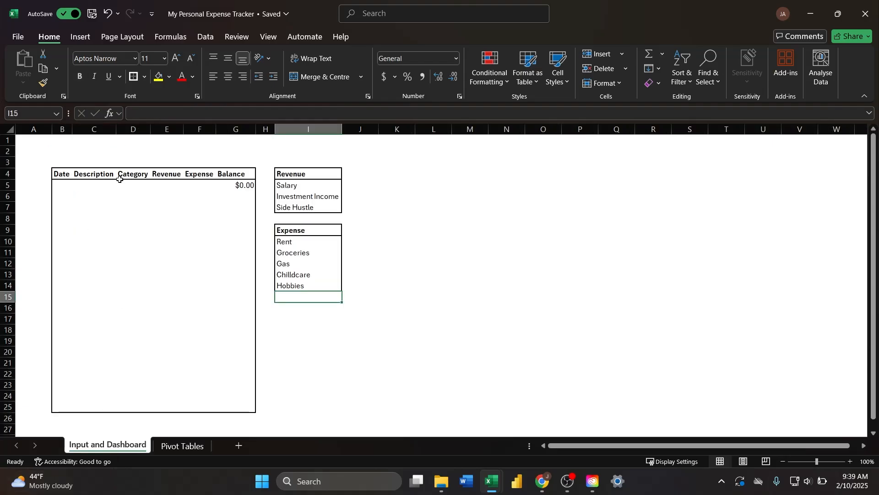
{"action": "left_click", "coordinate": [135, 185]}
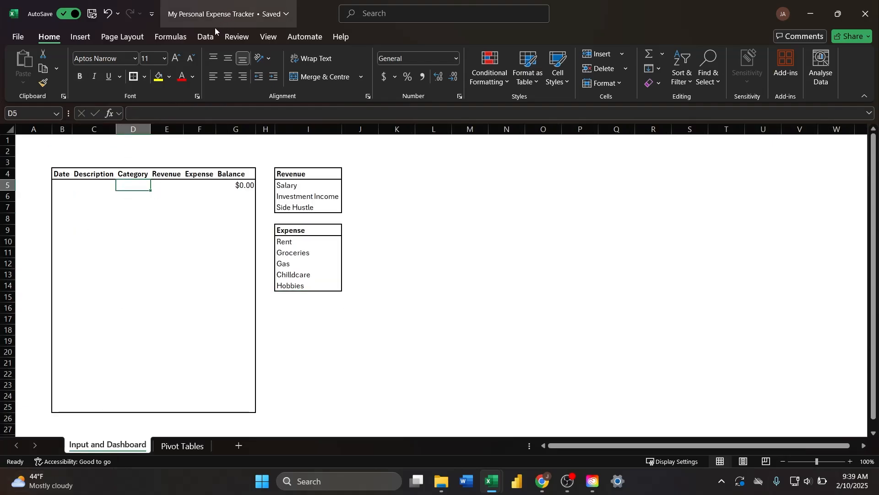
{"action": "left_click", "coordinate": [205, 38]}
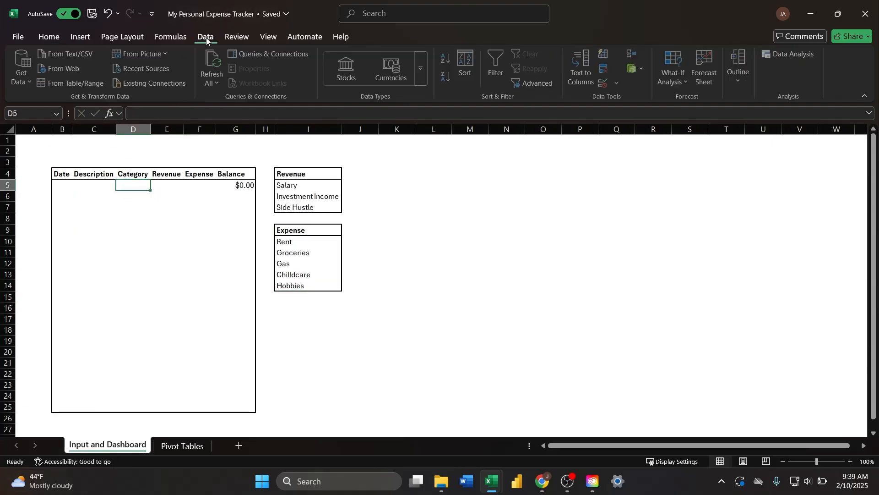
{"action": "left_click", "coordinate": [619, 83]}
{"action": "left_click", "coordinate": [619, 97]}
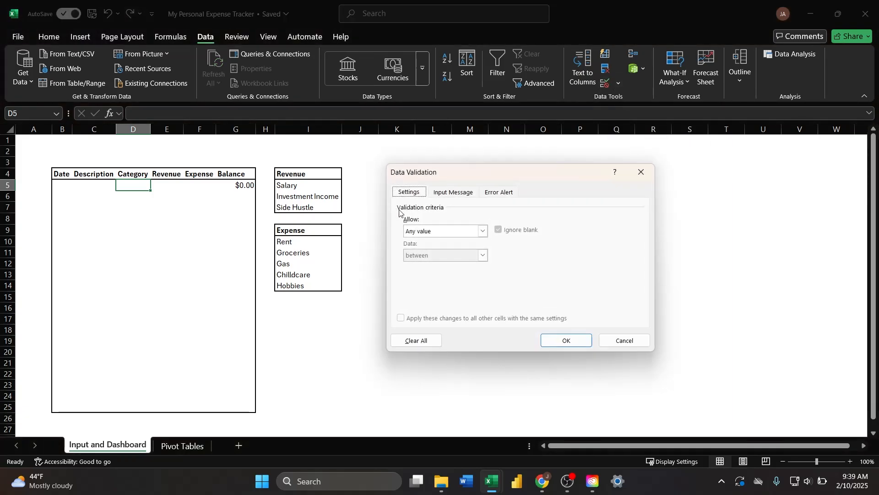
{"action": "left_click", "coordinate": [482, 232]}
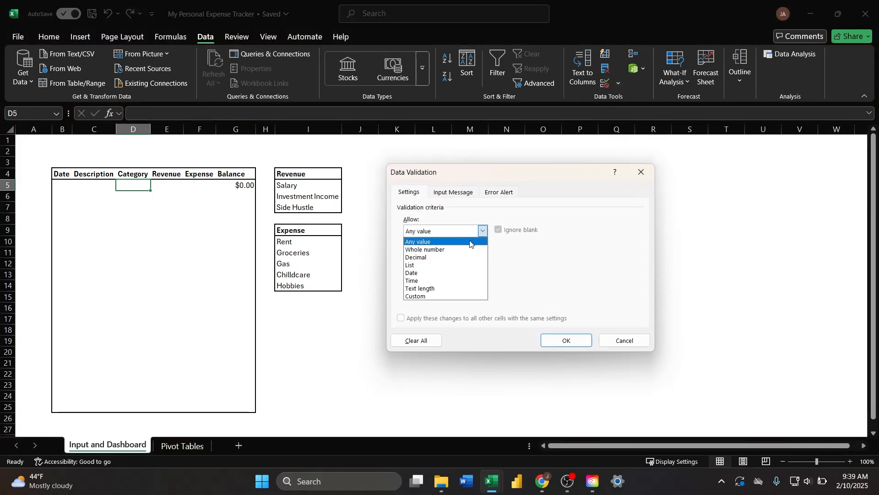
{"action": "left_click", "coordinate": [442, 262]}
{"action": "left_click", "coordinate": [437, 279]}
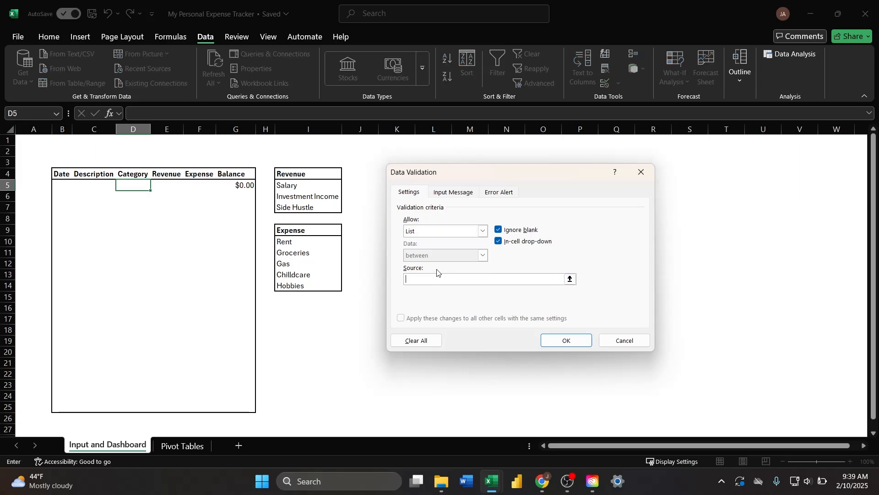
{"action": "left_click", "coordinate": [188, 447]}
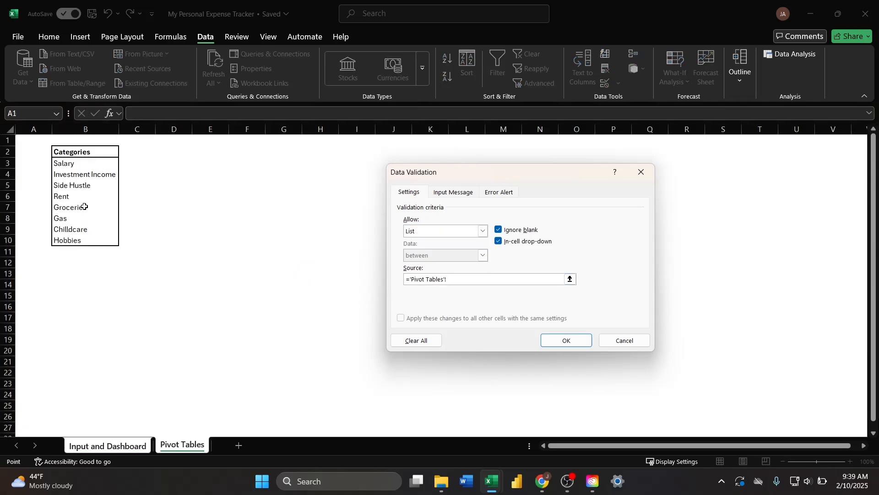
{"action": "left_click_drag", "start_coordinate": [77, 163], "coordinate": [80, 238]}
{"action": "left_click", "coordinate": [566, 339]}
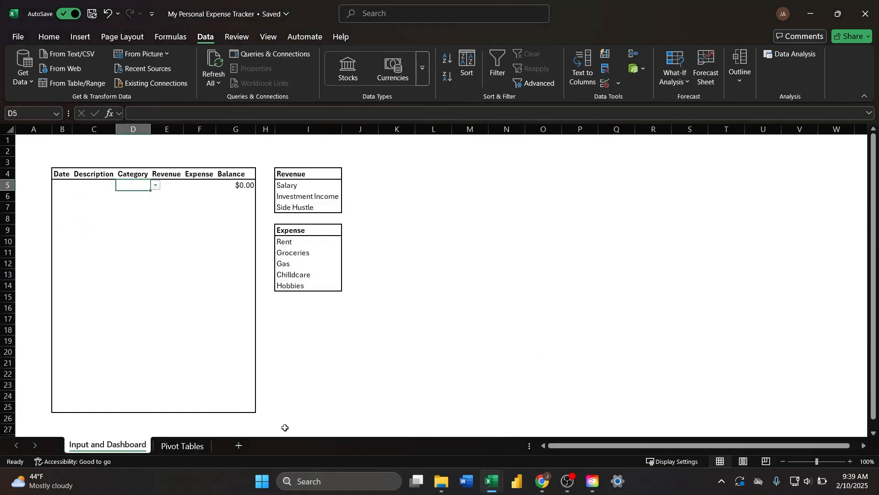
{"action": "left_click", "coordinate": [155, 185]}
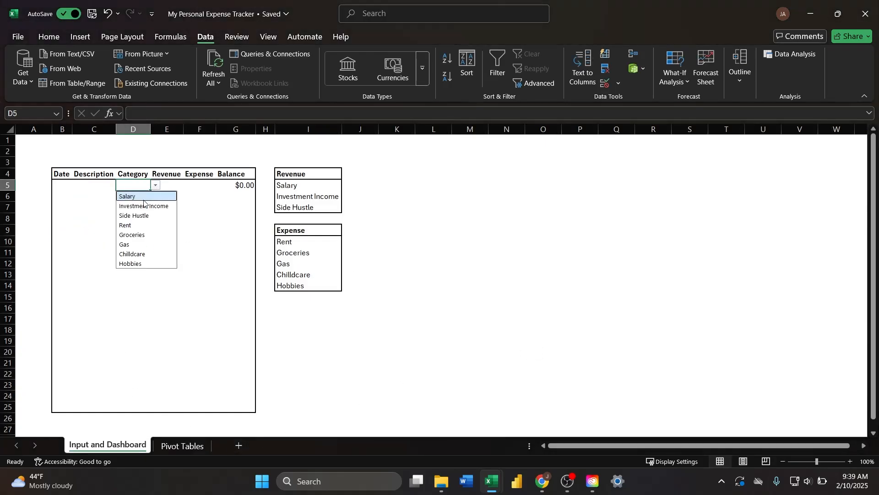
{"action": "left_click", "coordinate": [337, 339]}
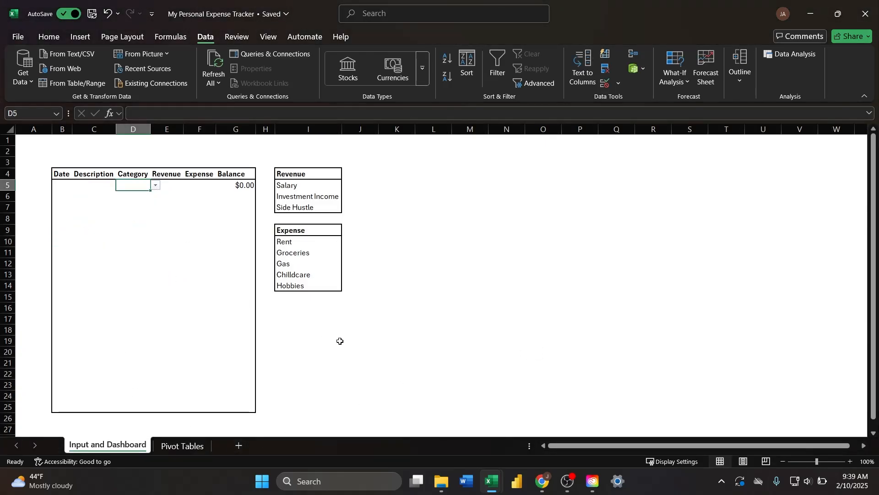
Fill the D5 drop-down validation down the Category column to D25 without copying the cell formatting.
{"action": "left_click", "coordinate": [138, 186]}
{"action": "left_click_drag", "start_coordinate": [150, 190], "coordinate": [137, 409]}
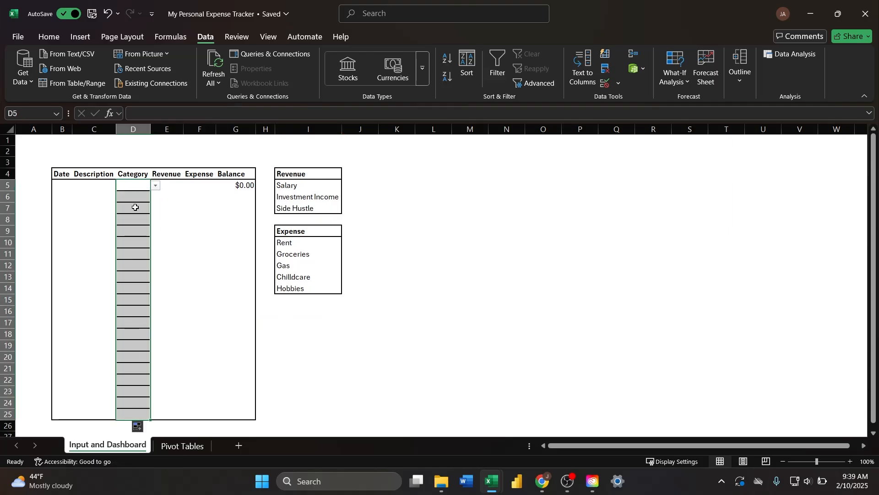
{"action": "left_click", "coordinate": [137, 426]}
{"action": "left_click", "coordinate": [158, 401]}
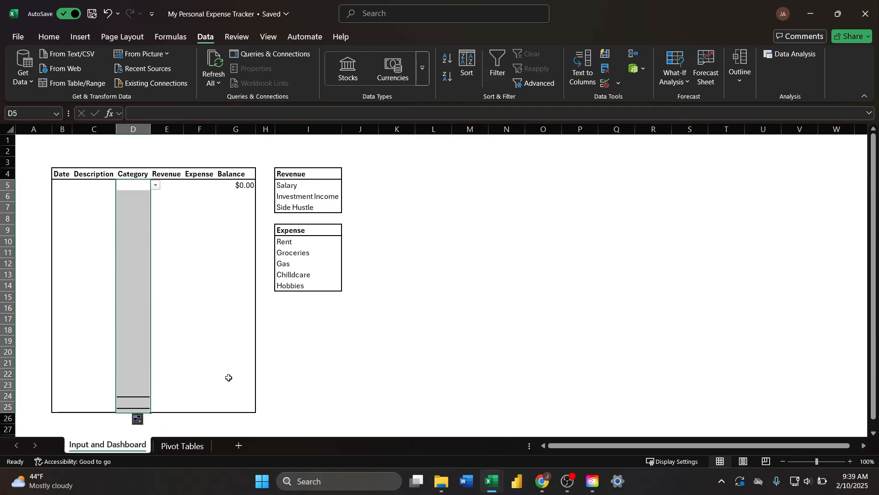
{"action": "left_click", "coordinate": [309, 359]}
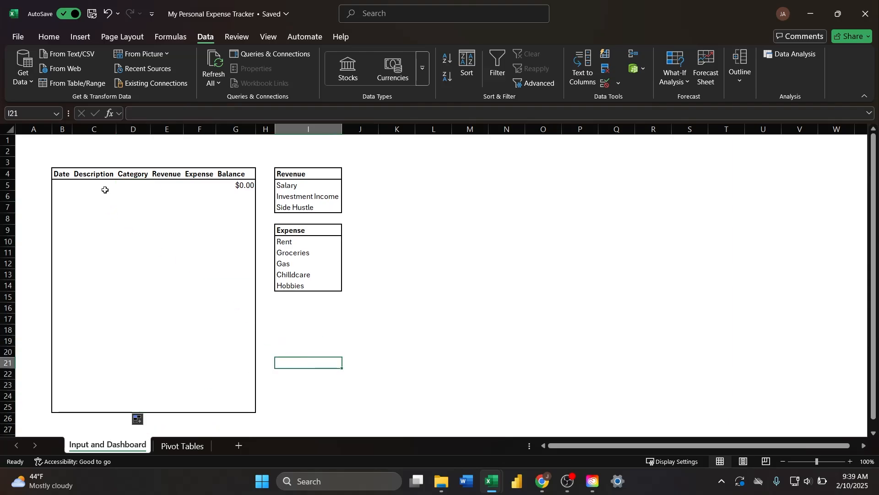
Test the Category drop-downs by choosing Investment Income in D14 and Gas in D17, and undo both entries.
{"action": "left_click", "coordinate": [131, 185]}
{"action": "left_click", "coordinate": [138, 219]}
{"action": "left_click", "coordinate": [138, 281]}
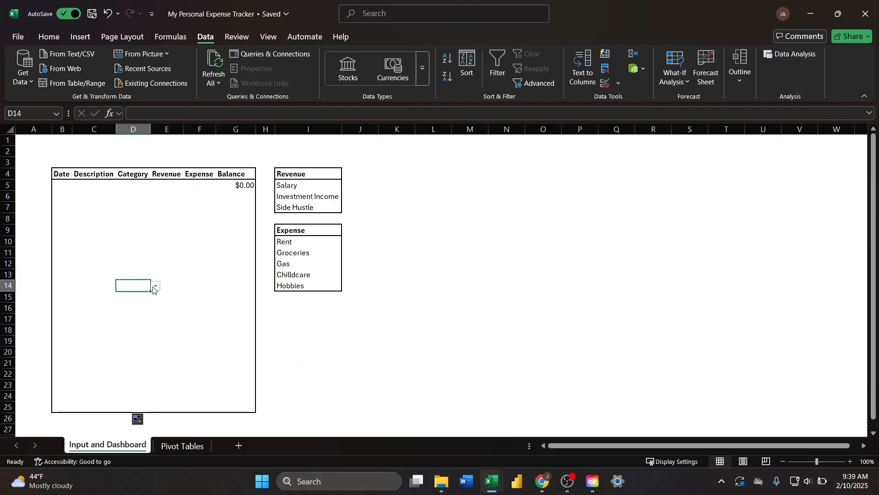
{"action": "left_click", "coordinate": [156, 286]}
{"action": "left_click", "coordinate": [143, 306]}
{"action": "left_click", "coordinate": [133, 320]}
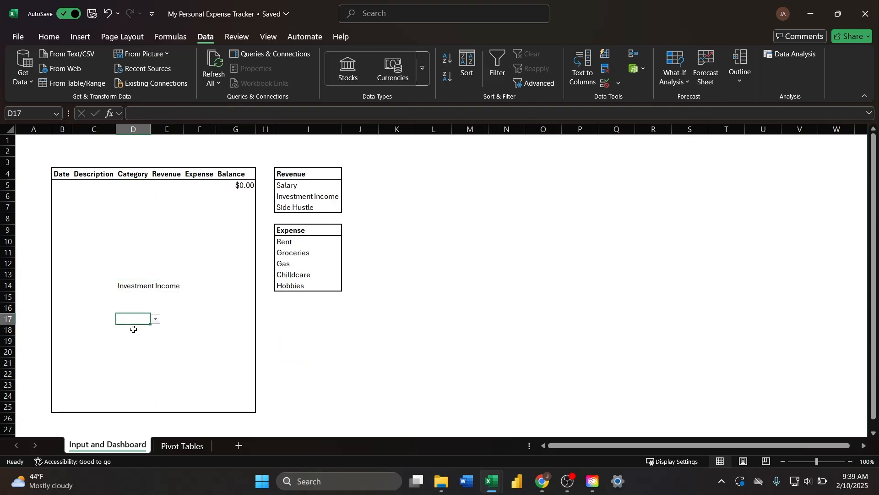
{"action": "left_click", "coordinate": [156, 320]}
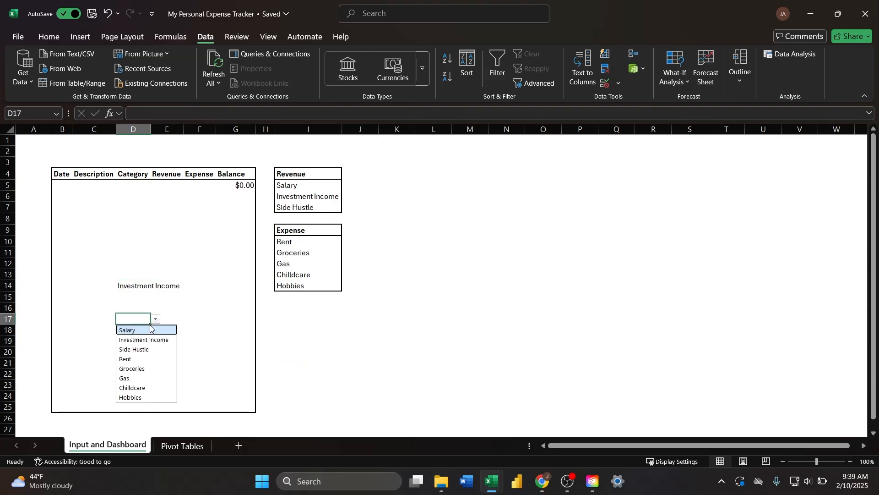
{"action": "left_click", "coordinate": [139, 379]}
{"action": "left_click", "coordinate": [316, 311]}
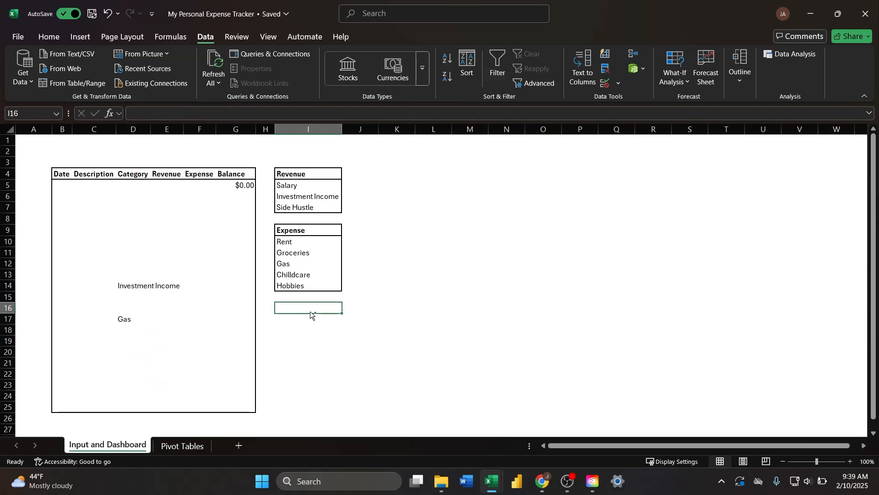
{"action": "key", "text": "ctrl+z"}
{"action": "key", "text": "ctrl+z"}
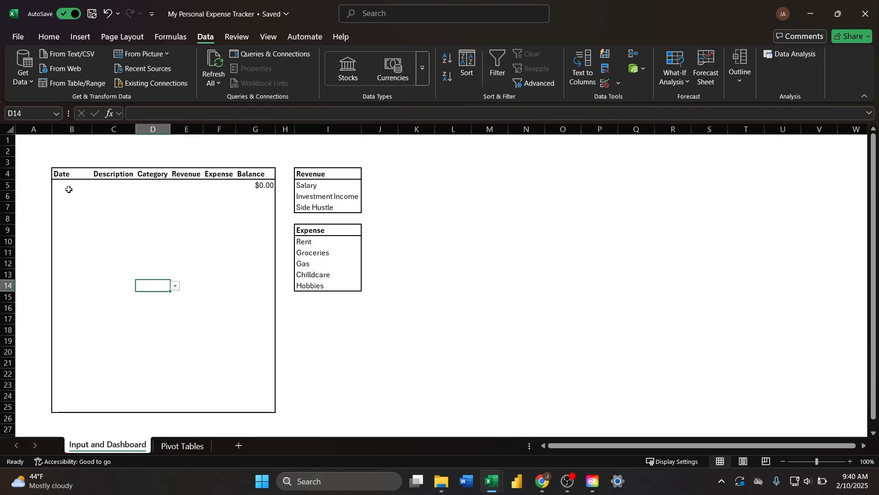
Review the transaction table's dates, descriptions, categories, revenue and expense amounts, and the running balance down to row 24.
{"action": "left_click_drag", "start_coordinate": [68, 187], "coordinate": [268, 187]}
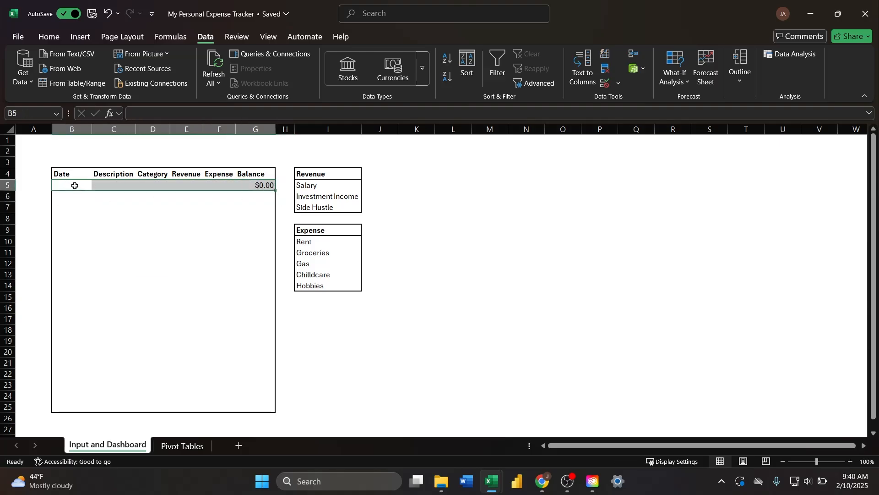
{"action": "left_click_drag", "start_coordinate": [76, 184], "coordinate": [255, 399]}
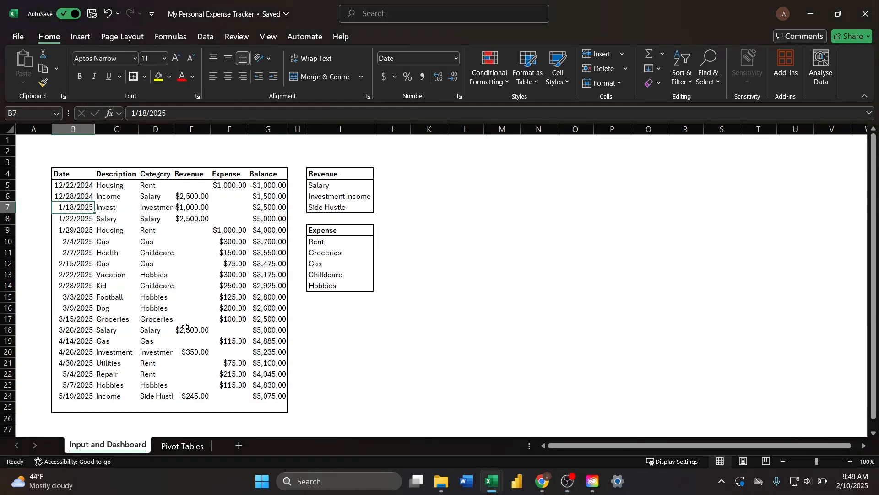
{"action": "left_click", "coordinate": [186, 327]}
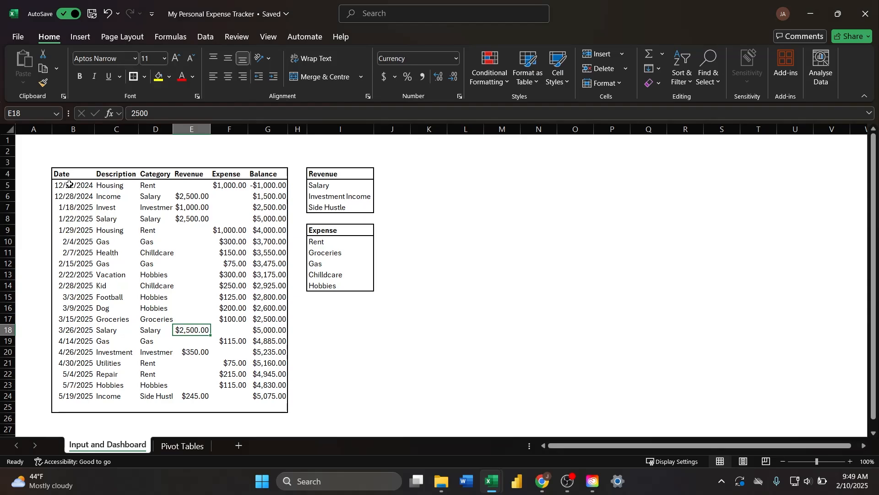
{"action": "left_click_drag", "start_coordinate": [70, 184], "coordinate": [62, 393]}
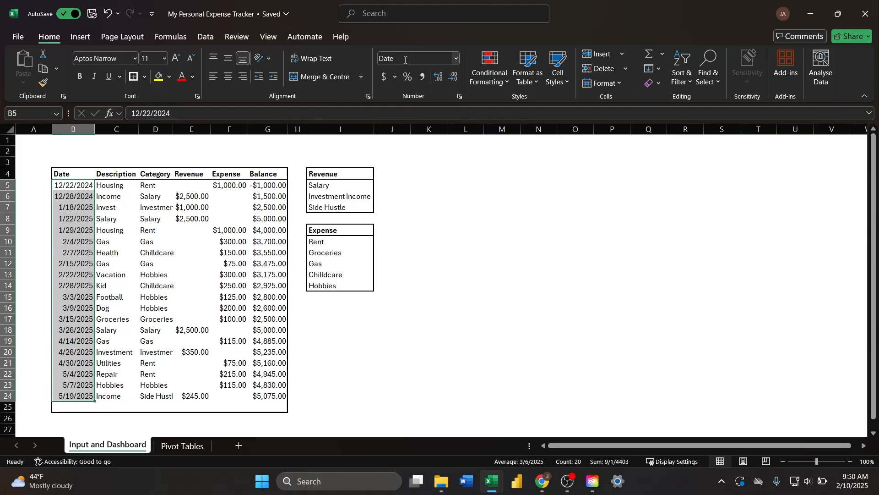
{"action": "left_click", "coordinate": [114, 187]}
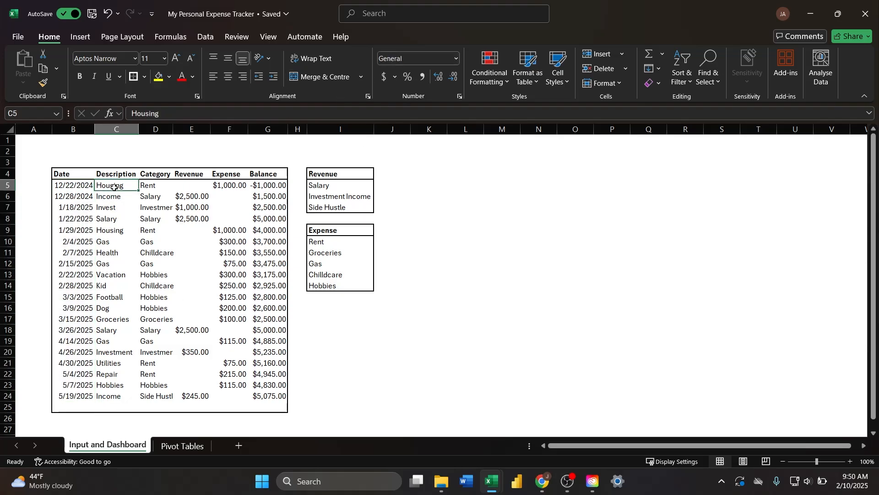
{"action": "left_click", "coordinate": [158, 190]}
{"action": "left_click_drag", "start_coordinate": [190, 186], "coordinate": [261, 395]}
{"action": "left_click", "coordinate": [262, 395]}
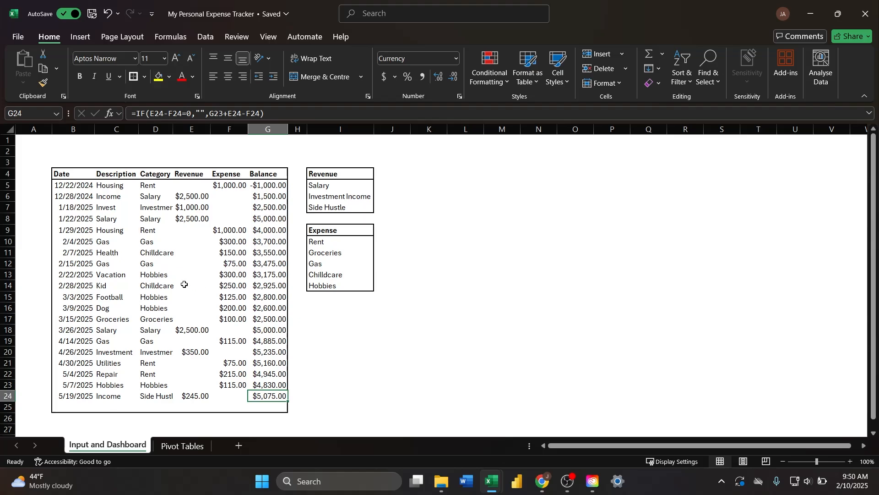
Insert a PivotTable from the transaction table range B4:G25 at cell K4 of the existing Input and Dashboard sheet.
{"action": "left_click", "coordinate": [164, 288]}
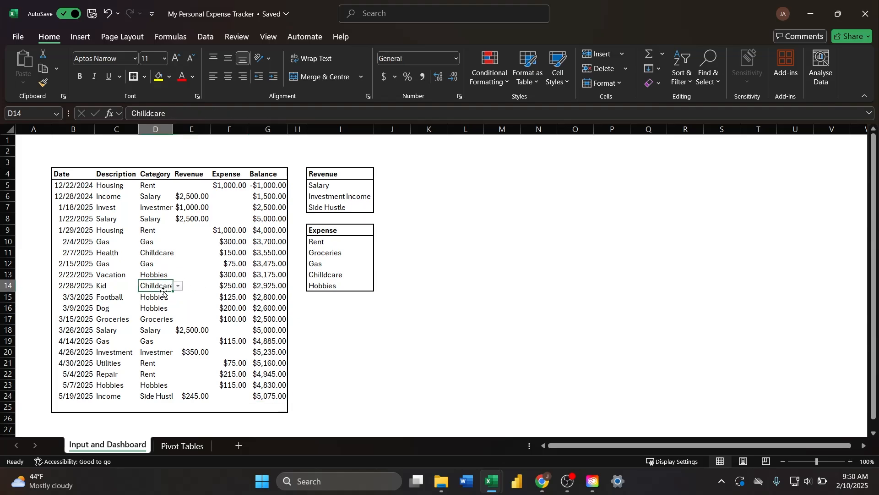
{"action": "key", "text": "ctrl+a"}
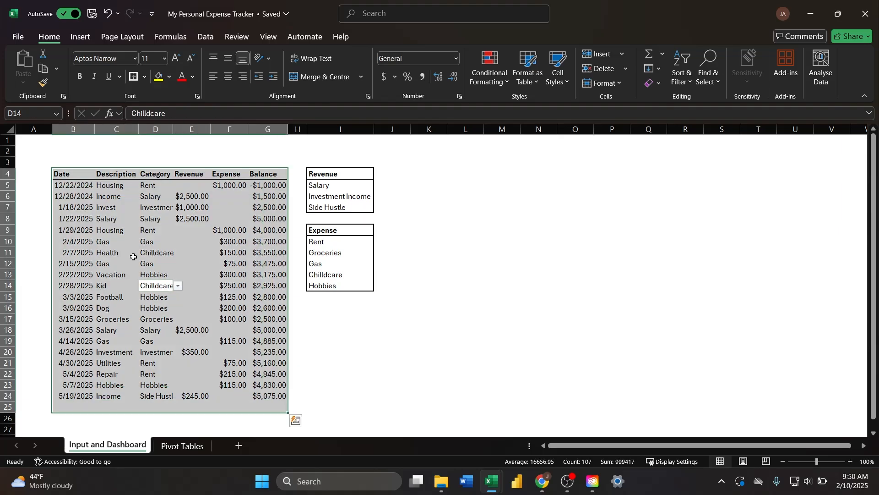
{"action": "left_click", "coordinate": [80, 37]}
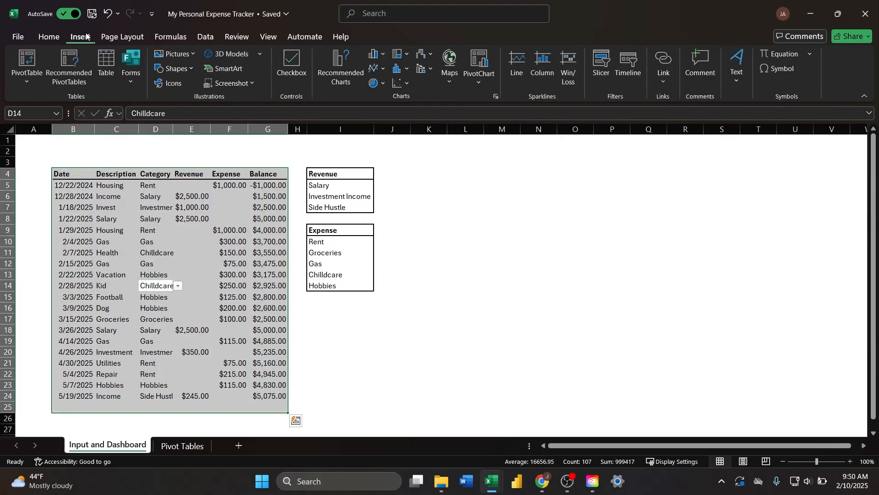
{"action": "left_click", "coordinate": [28, 80]}
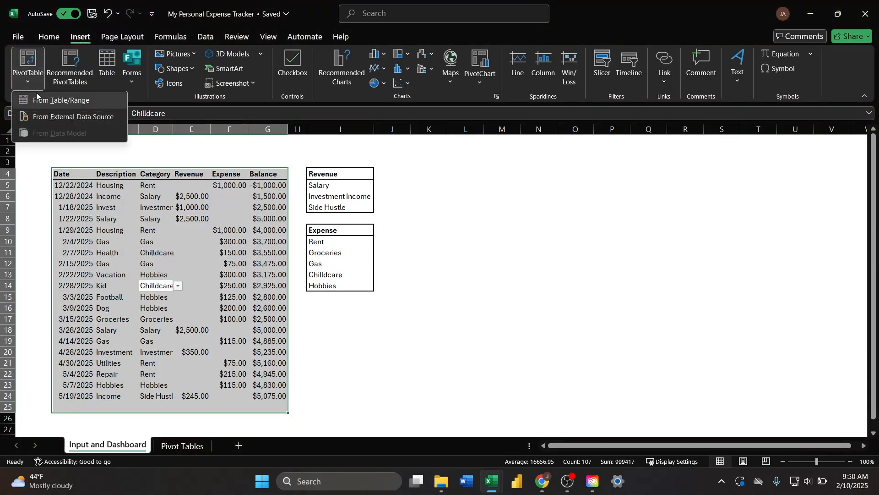
{"action": "left_click", "coordinate": [39, 100]}
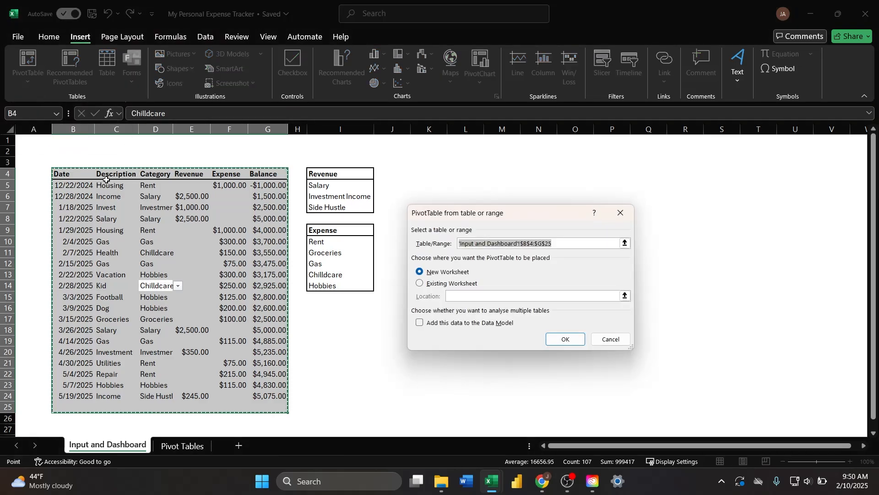
{"action": "left_click", "coordinate": [422, 284]}
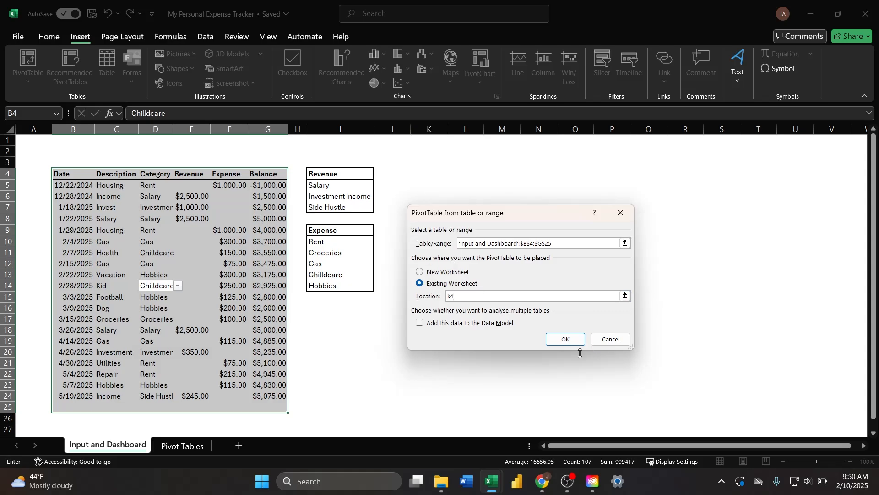
{"action": "left_click", "coordinate": [568, 340]}
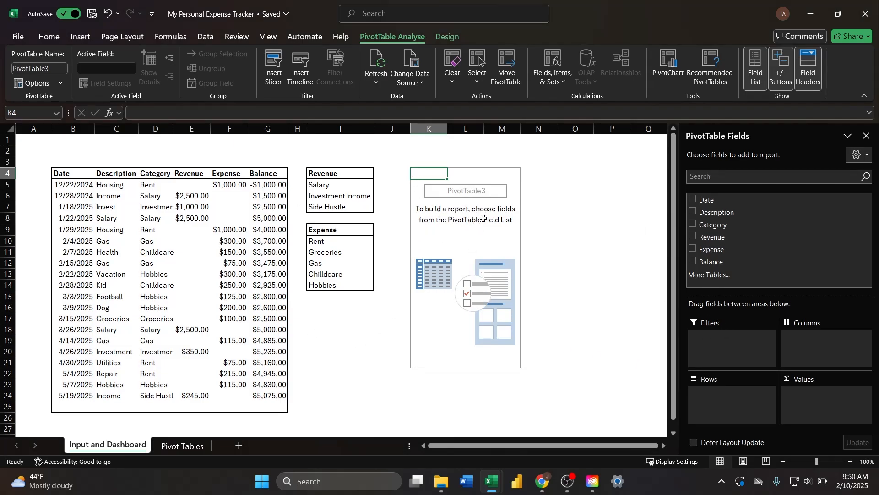
Summarize the PivotTable with Expense summed as the value and Category followed by Date as row fields.
{"action": "left_click_drag", "start_coordinate": [705, 251], "coordinate": [799, 399]}
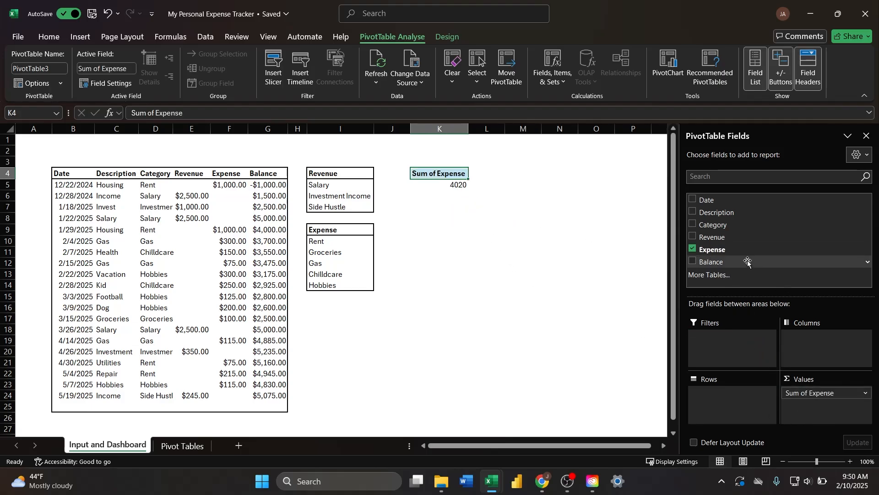
{"action": "left_click_drag", "start_coordinate": [718, 224], "coordinate": [722, 399]}
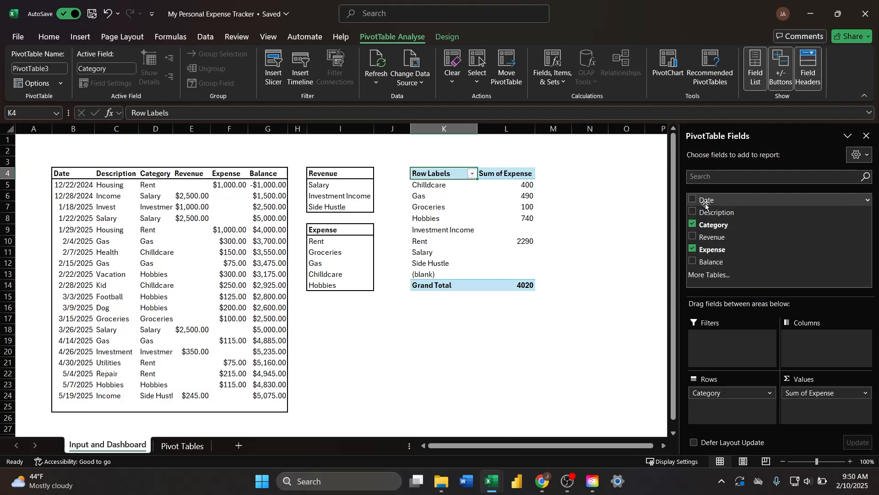
{"action": "left_click_drag", "start_coordinate": [705, 200], "coordinate": [706, 411]}
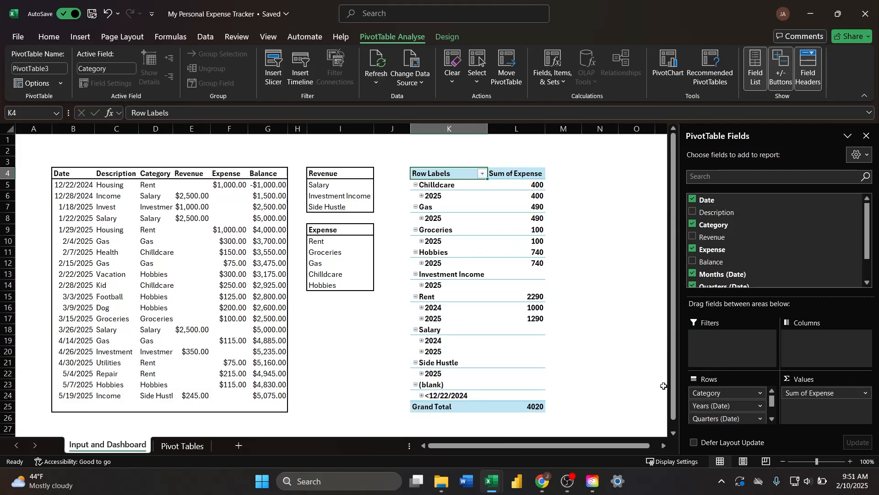
{"action": "scroll", "coordinate": [772, 403], "scroll_direction": "down", "scroll_amount": 1}
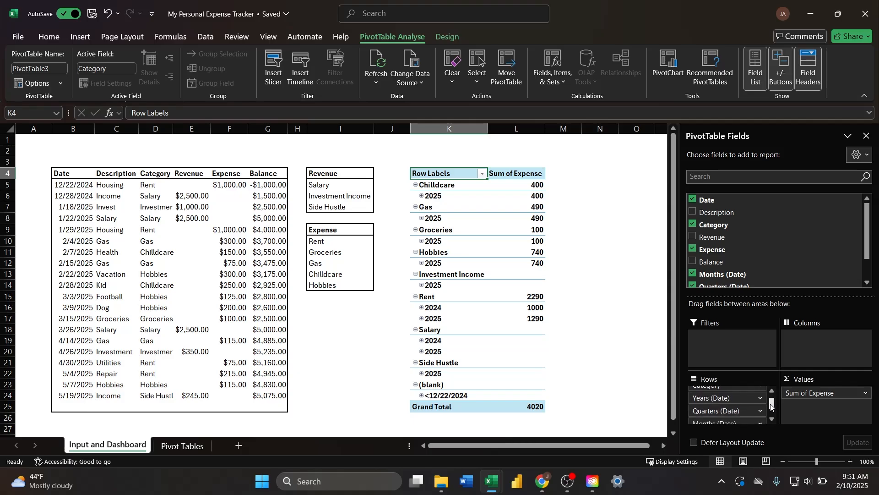
Keep only Category in the PivotTable rows, use Years (Date) and Months (Date) as report filters, and check both filters' choices.
{"action": "left_click_drag", "start_coordinate": [696, 406], "coordinate": [692, 250]}
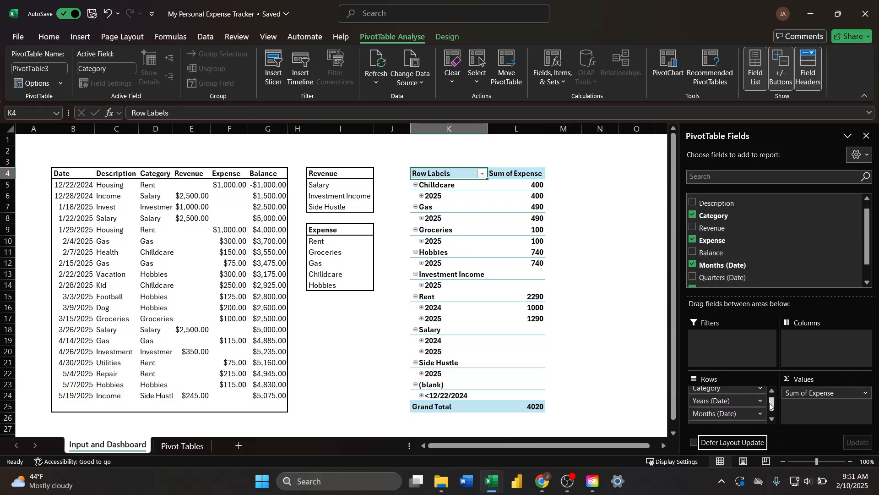
{"action": "scroll", "coordinate": [772, 403], "scroll_direction": "down", "scroll_amount": 1}
{"action": "left_click_drag", "start_coordinate": [724, 424], "coordinate": [714, 352]}
{"action": "left_click_drag", "start_coordinate": [708, 408], "coordinate": [712, 251]}
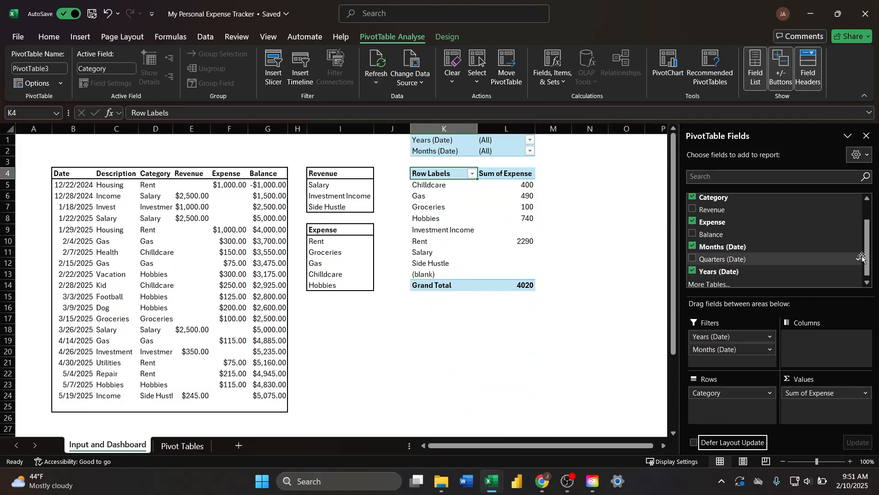
{"action": "scroll", "coordinate": [806, 238], "scroll_direction": "up", "scroll_amount": 2}
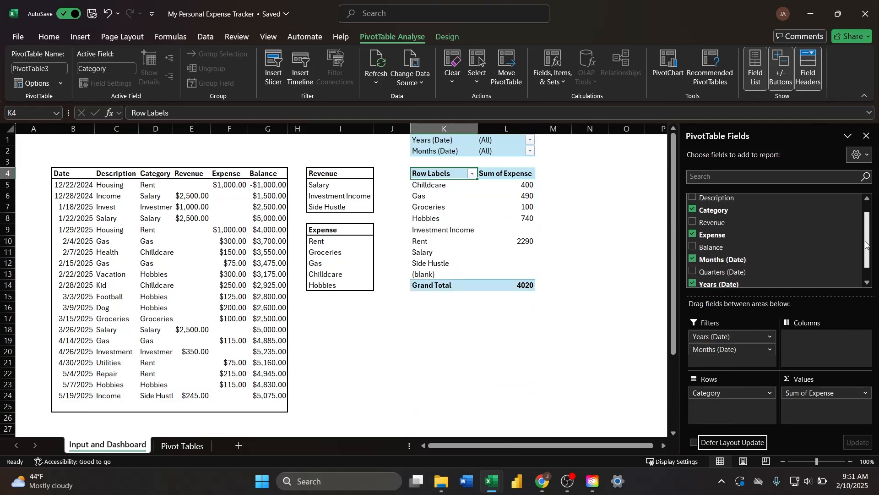
{"action": "left_click", "coordinate": [530, 150]}
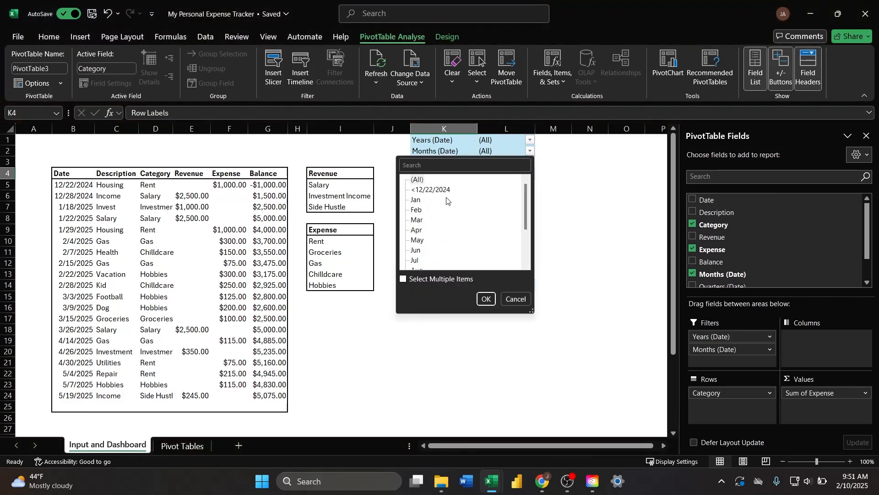
{"action": "left_click", "coordinate": [515, 299]}
{"action": "left_click", "coordinate": [530, 139]}
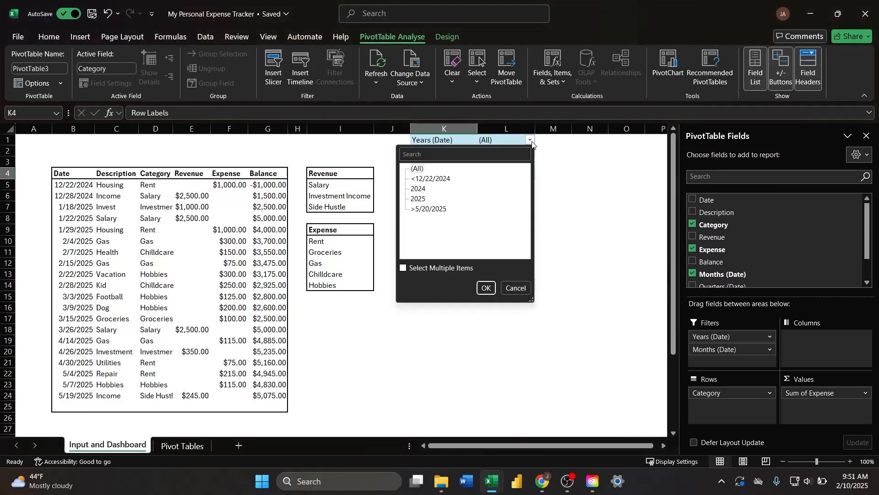
{"action": "left_click", "coordinate": [515, 288]}
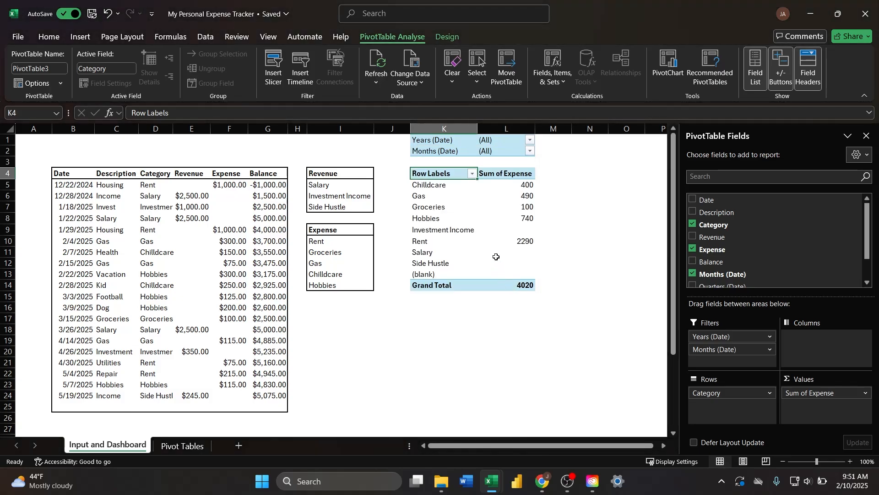
Insert a standard Pie PivotChart from the expense PivotTable after previewing other pie variants, and place it below the PivotTable.
{"action": "left_click", "coordinate": [511, 249]}
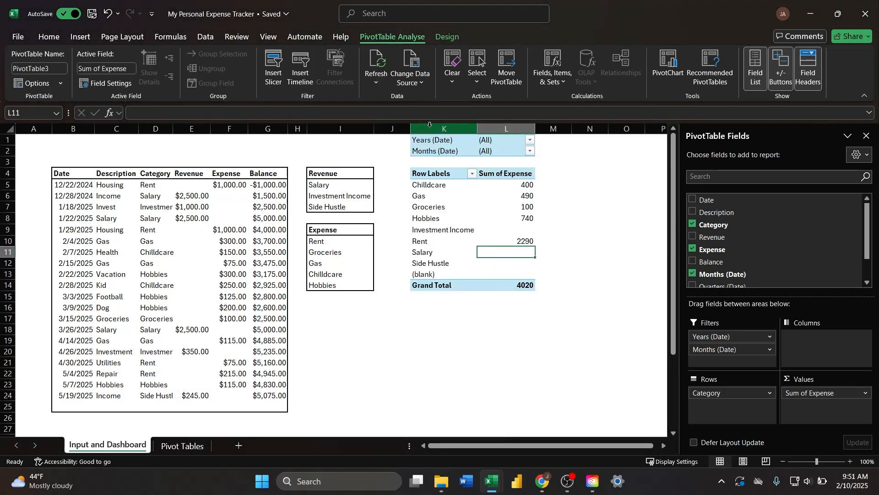
{"action": "left_click", "coordinate": [661, 75]}
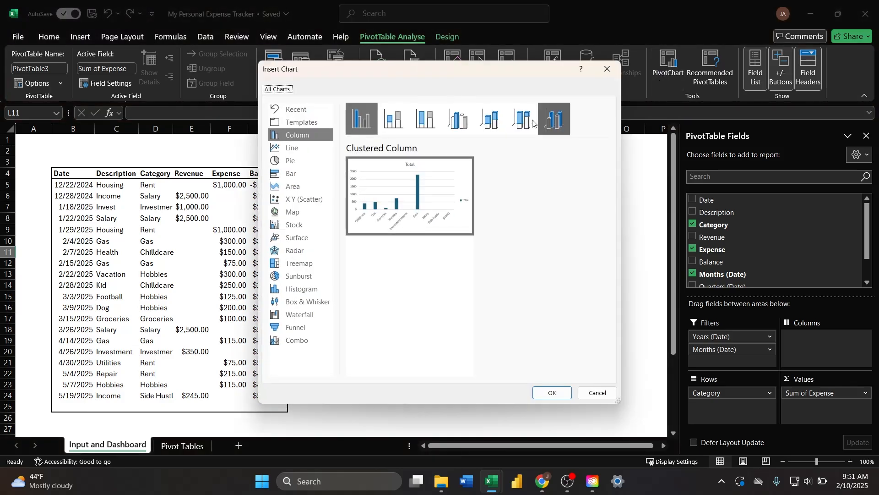
{"action": "left_click", "coordinate": [292, 164]}
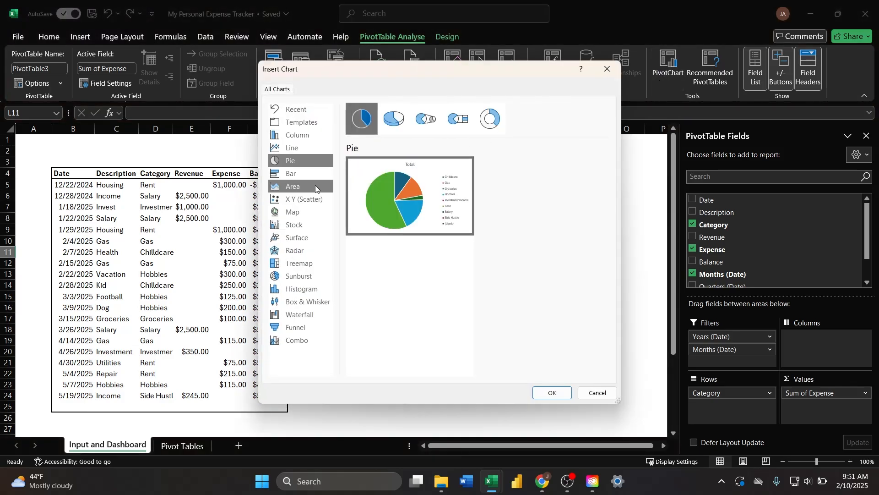
{"action": "mouse_move", "coordinate": [384, 172]}
{"action": "left_click", "coordinate": [386, 121]}
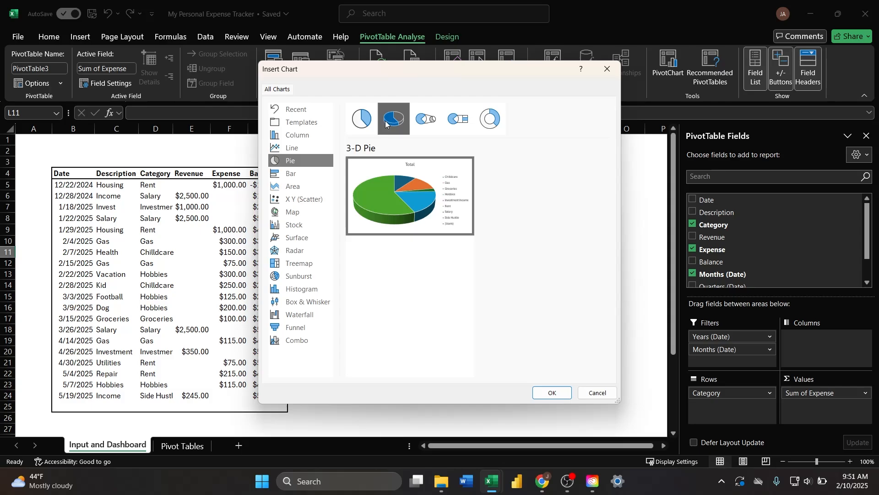
{"action": "left_click", "coordinate": [412, 123]}
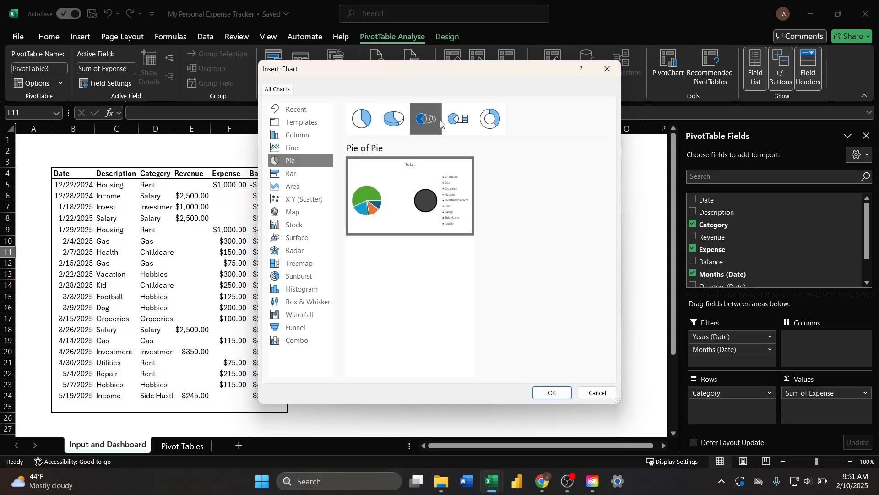
{"action": "left_click", "coordinate": [450, 117]}
{"action": "left_click", "coordinate": [406, 122]}
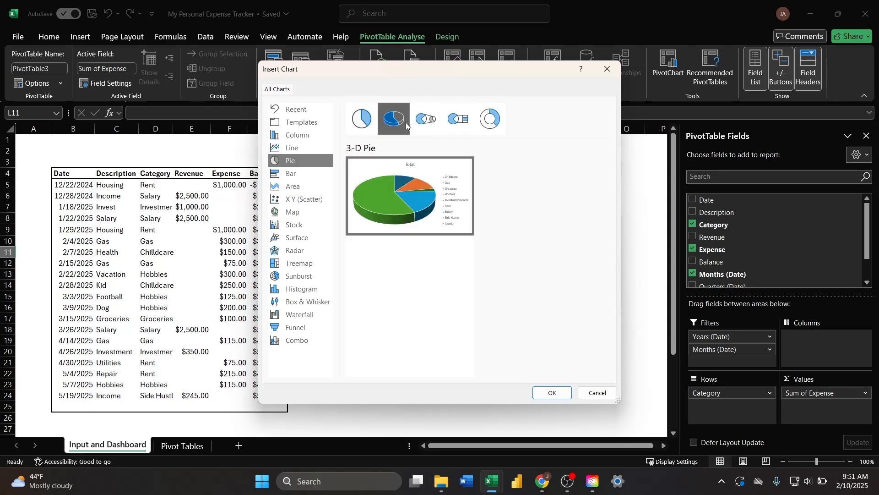
{"action": "left_click", "coordinate": [352, 131]}
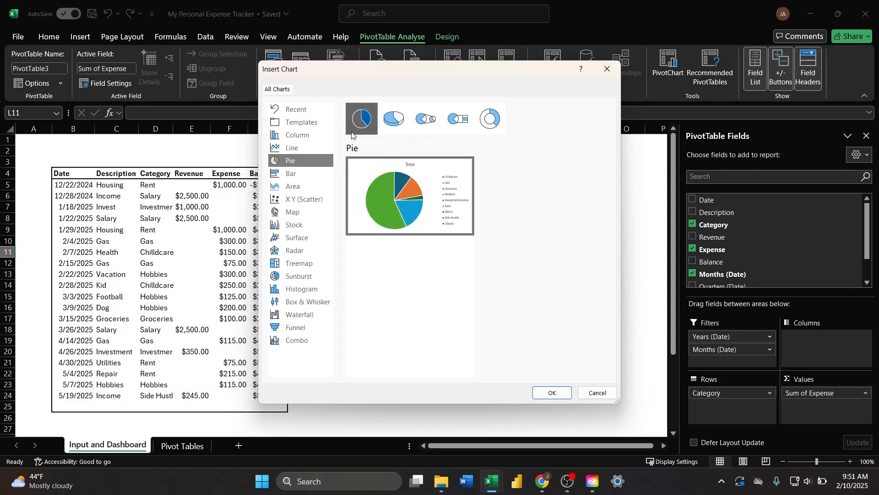
{"action": "left_click", "coordinate": [552, 392]}
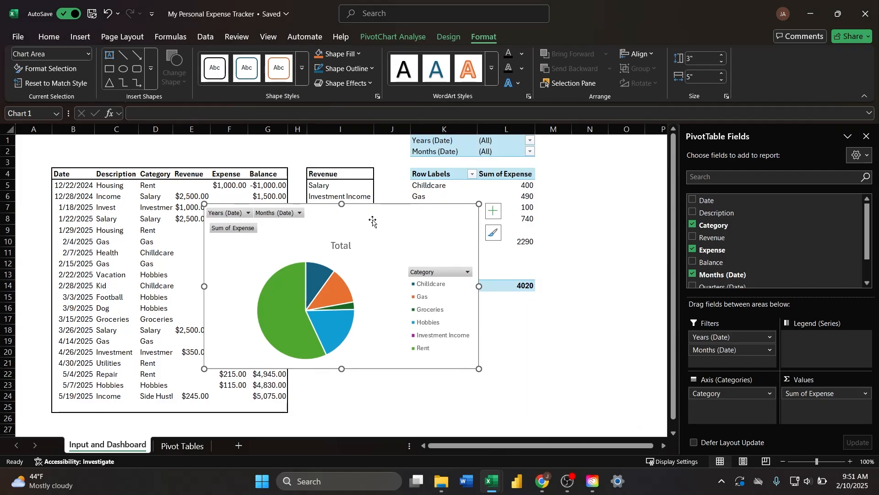
{"action": "left_click_drag", "start_coordinate": [373, 222], "coordinate": [473, 345]}
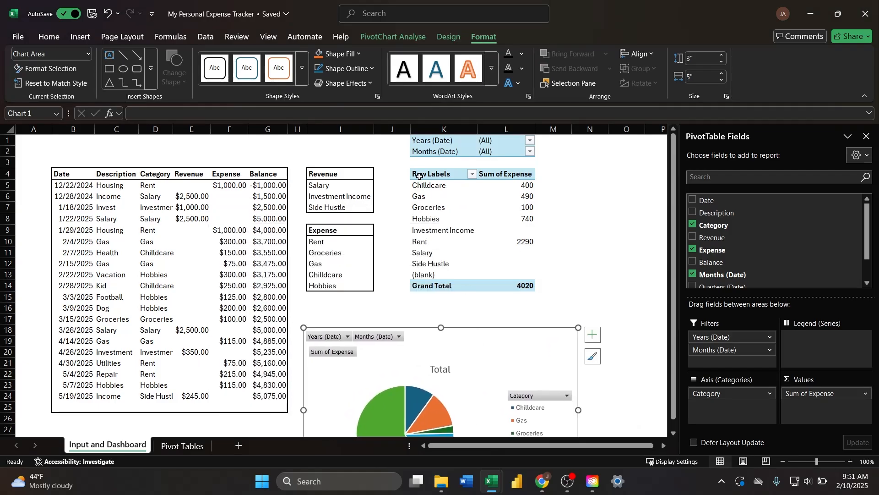
Move the PivotTable with its filters from K1:L14 to cell D2 of the Pivot Tables sheet, and autofit column D.
{"action": "left_click_drag", "start_coordinate": [416, 140], "coordinate": [524, 286]}
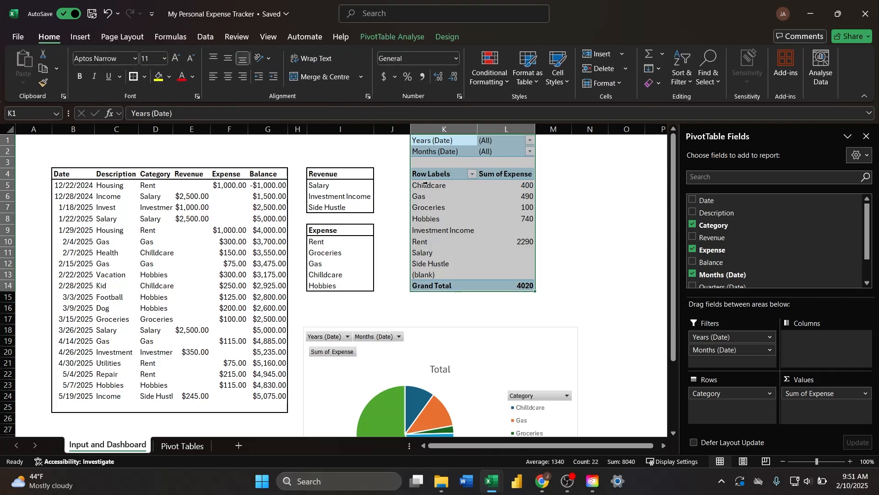
{"action": "key", "text": "ctrl+c"}
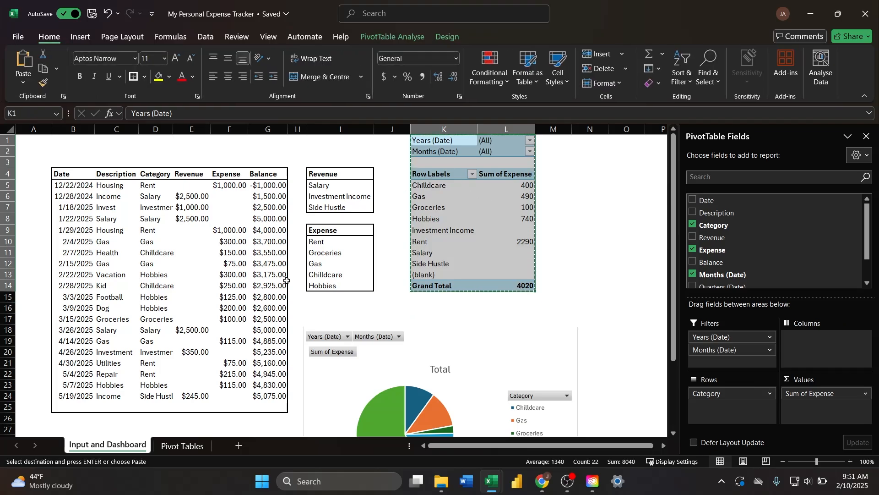
{"action": "left_click", "coordinate": [198, 449]}
{"action": "left_click", "coordinate": [174, 152]}
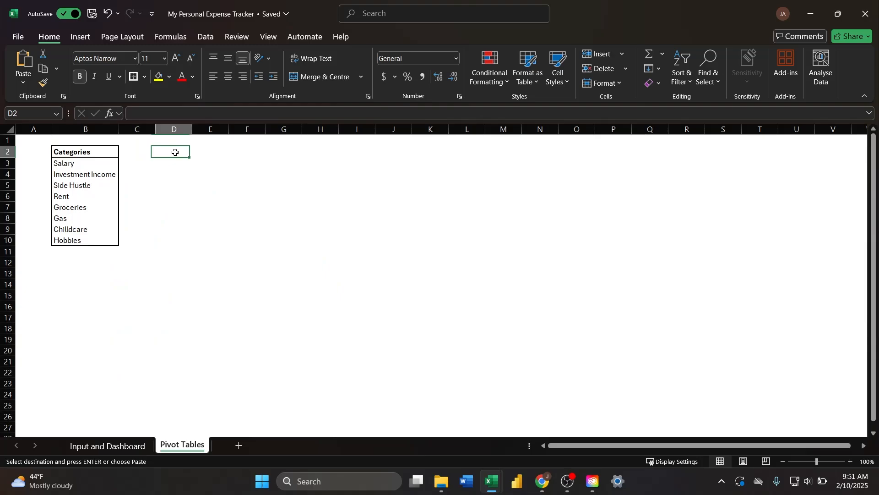
{"action": "key", "text": "Return"}
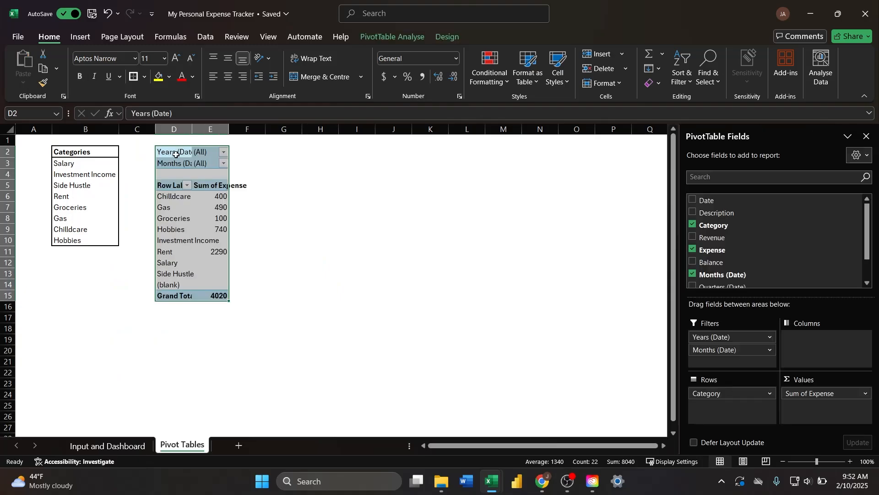
{"action": "double_click", "coordinate": [195, 129]}
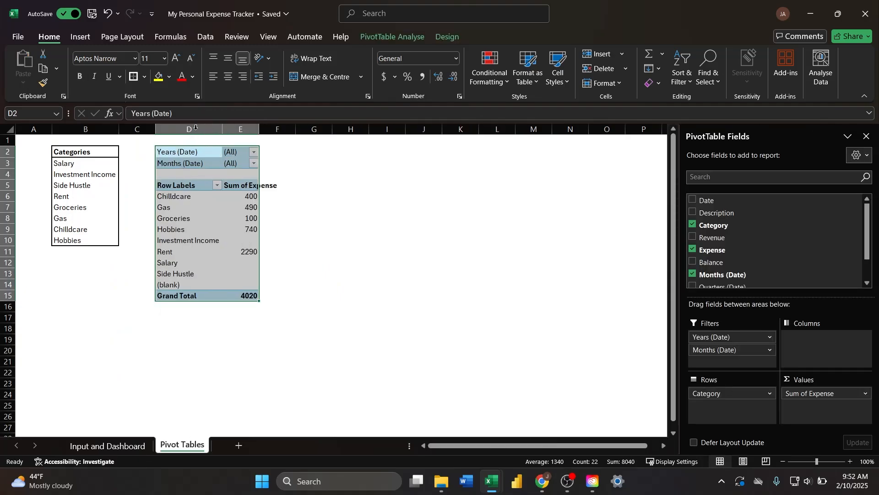
{"action": "left_click", "coordinate": [200, 340]}
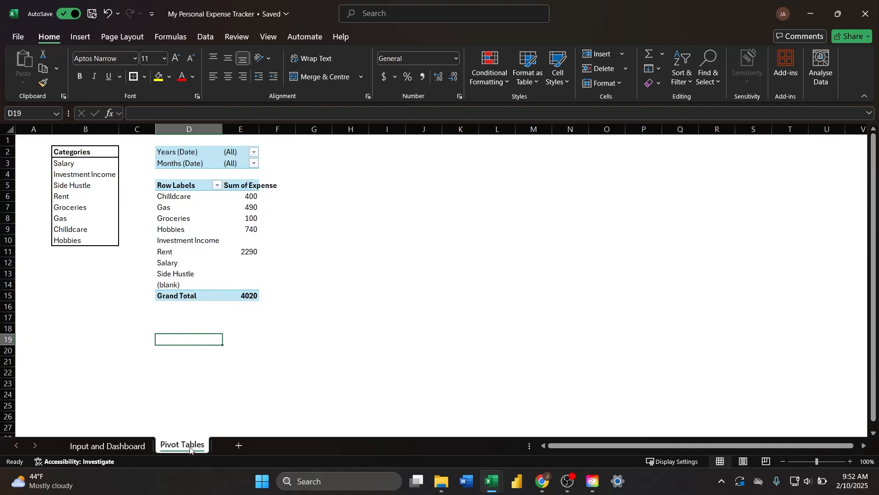
Reposition the pie chart on the Input and Dashboard sheet beside the Revenue and Expense category lists, and close the field pane.
{"action": "left_click", "coordinate": [139, 447]}
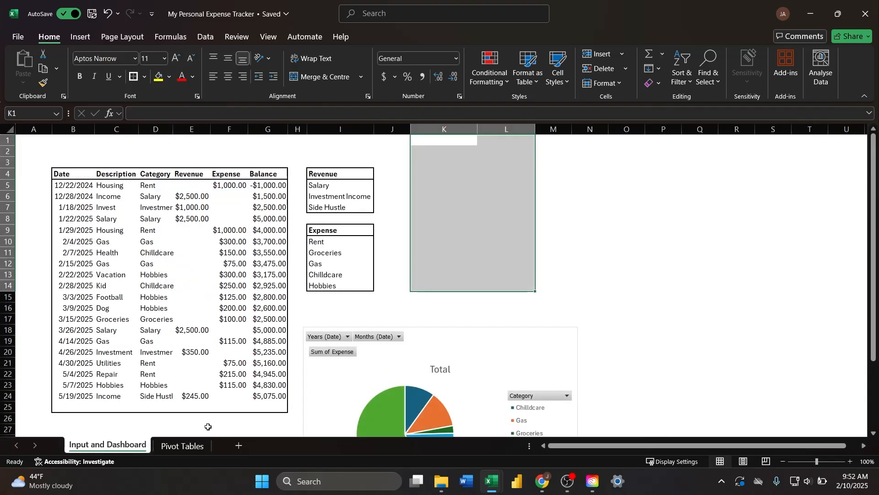
{"action": "left_click", "coordinate": [471, 339]}
{"action": "left_click_drag", "start_coordinate": [519, 286], "coordinate": [550, 177]}
{"action": "left_click", "coordinate": [867, 135]}
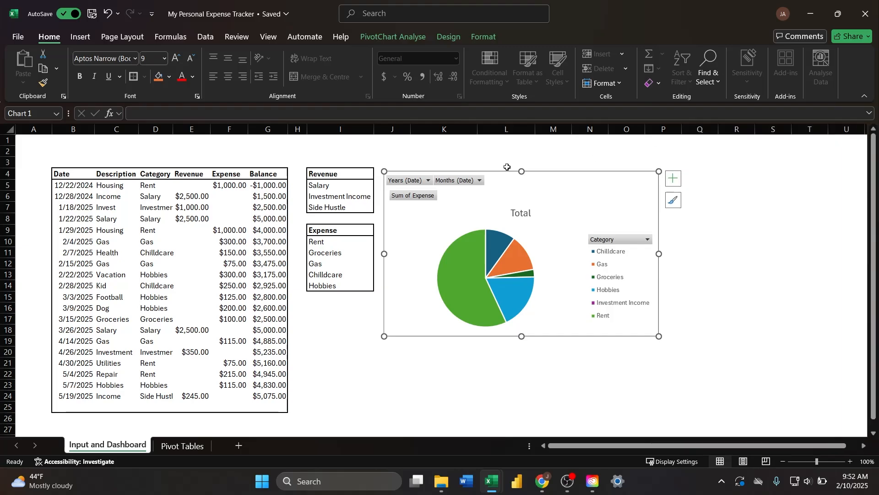
Hide all field buttons on the pie PivotChart.
{"action": "left_click", "coordinate": [445, 182]}
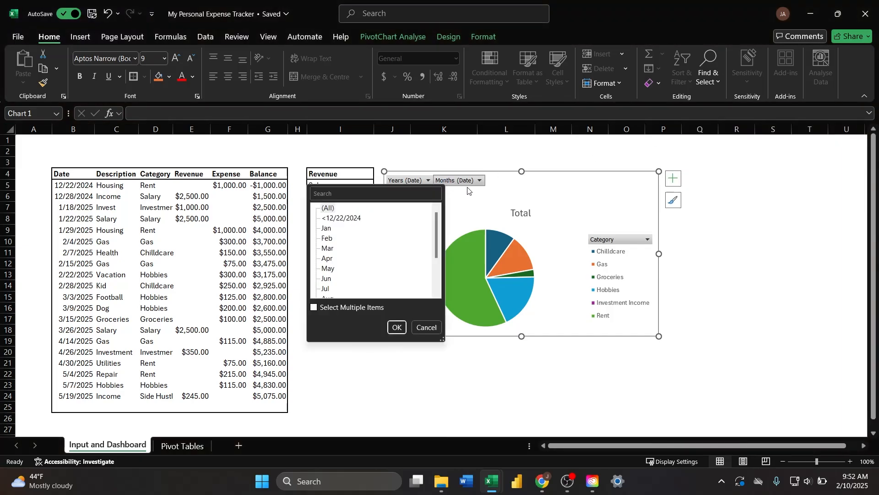
{"action": "left_click", "coordinate": [477, 37]}
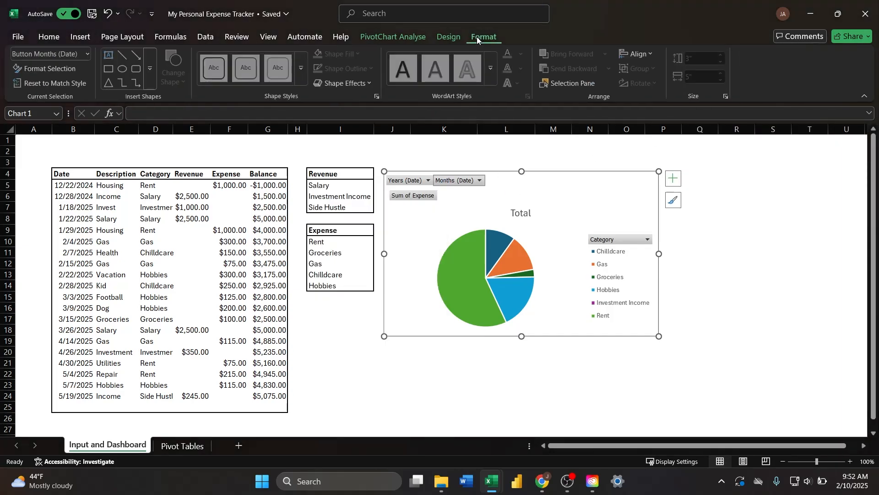
{"action": "left_click", "coordinate": [447, 38]}
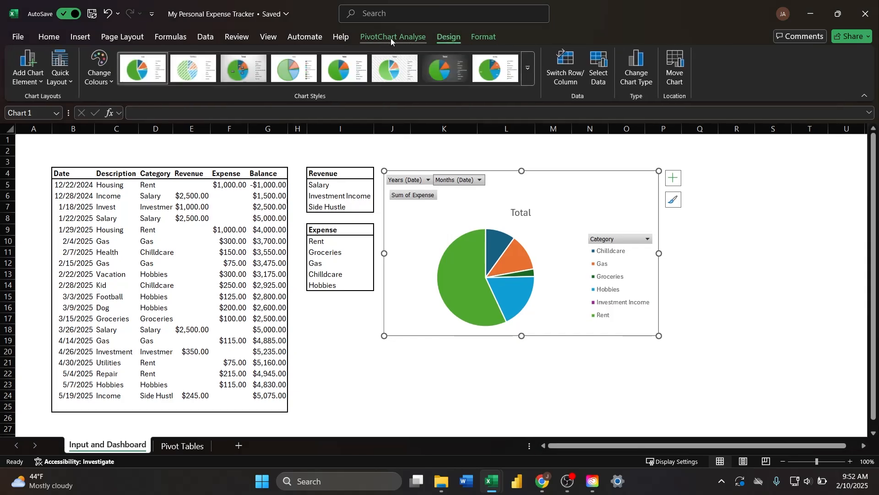
{"action": "left_click", "coordinate": [387, 37]}
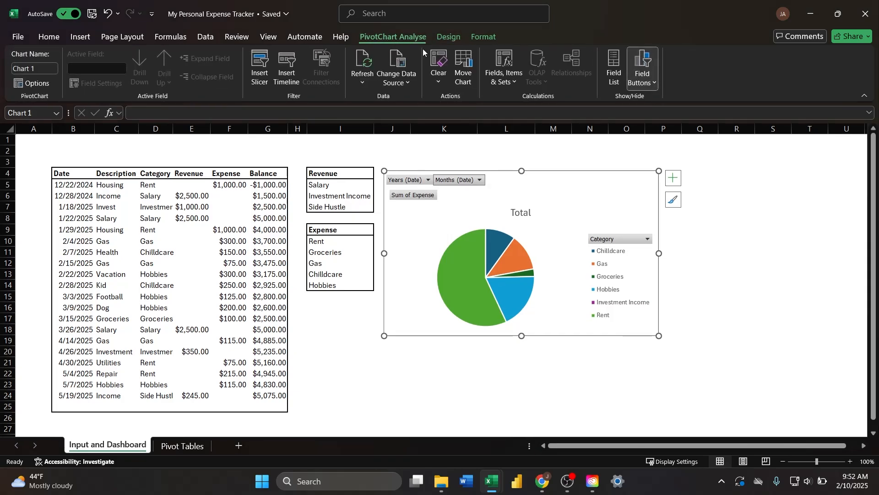
{"action": "left_click", "coordinate": [647, 85]}
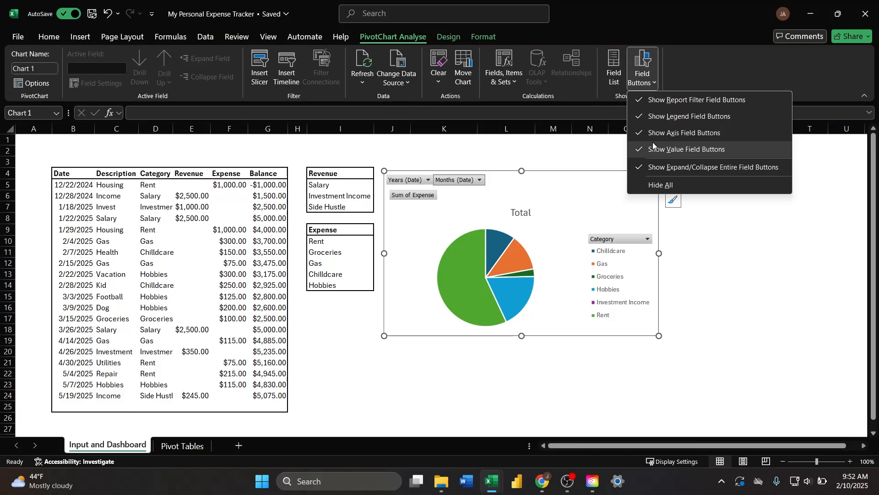
{"action": "left_click", "coordinate": [657, 183]}
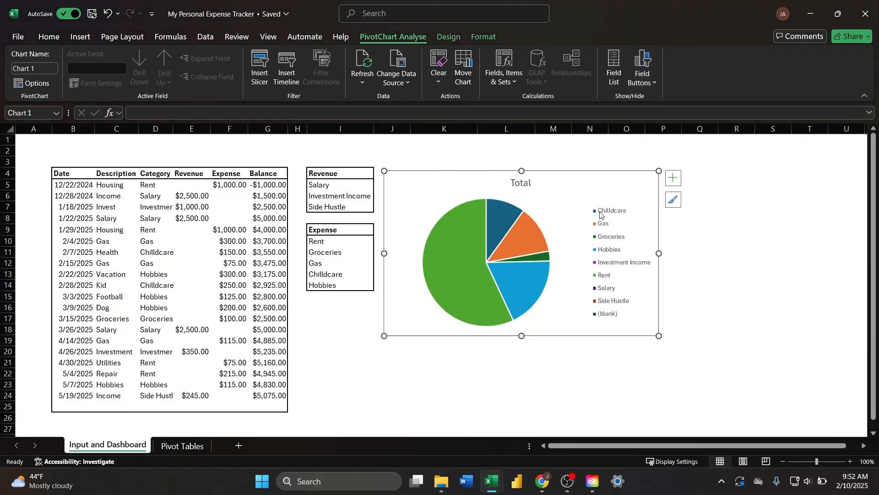
Resize the pie chart to span about columns J to M and rows 4 to 14, matching the category lists' height.
{"action": "left_click_drag", "start_coordinate": [660, 336], "coordinate": [555, 280]}
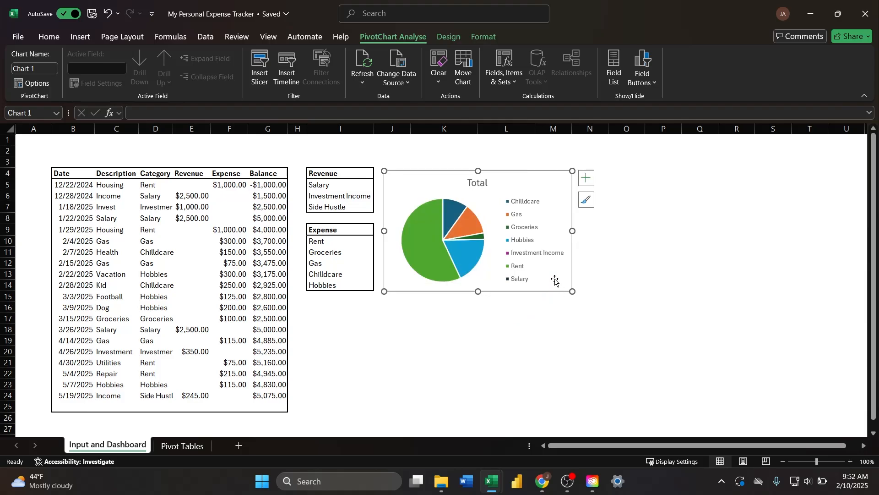
{"action": "left_click", "coordinate": [651, 254]}
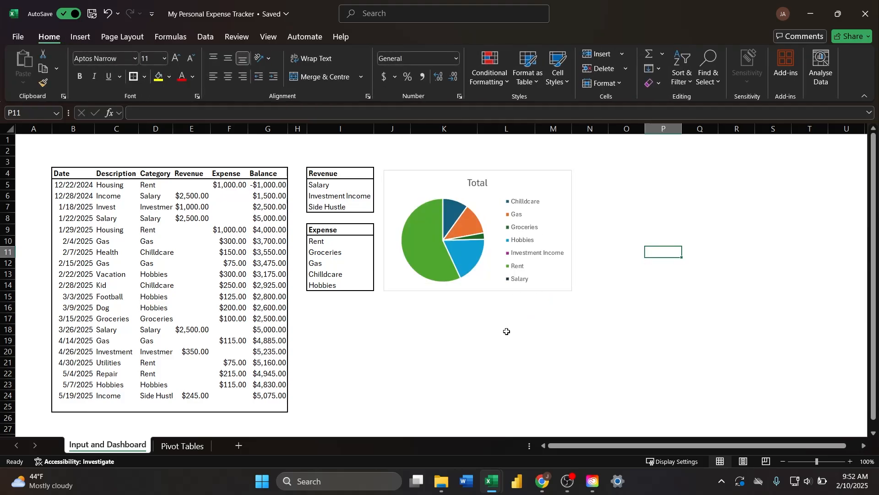
{"action": "left_click", "coordinate": [492, 185]}
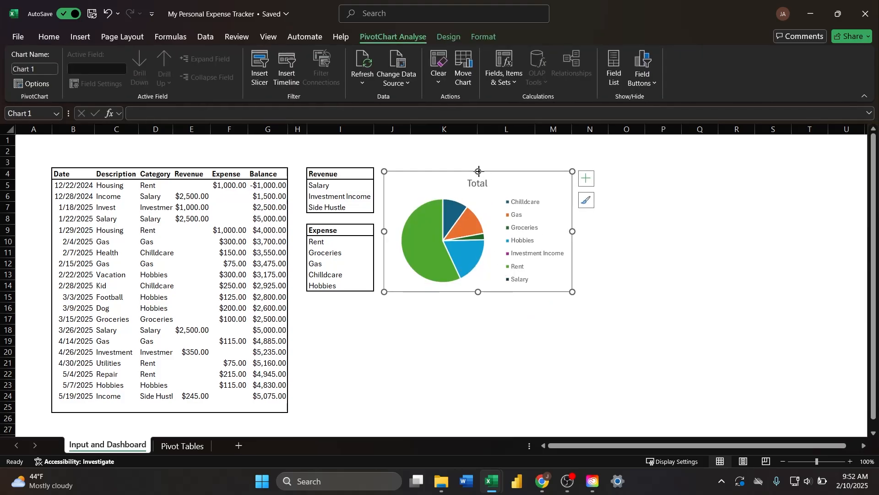
{"action": "left_click", "coordinate": [699, 330]}
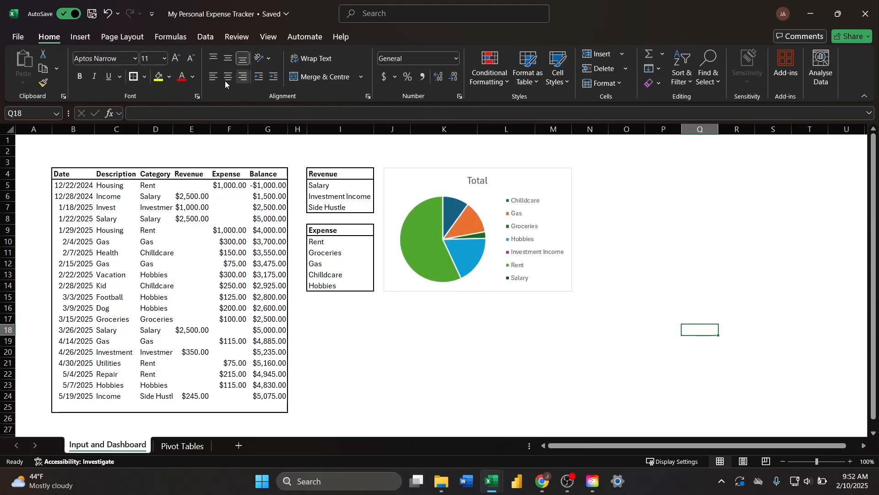
Change the title of the expense pie chart on the Input and Dashboard sheet to "Expenses by Type".
{"action": "left_click", "coordinate": [412, 341]}
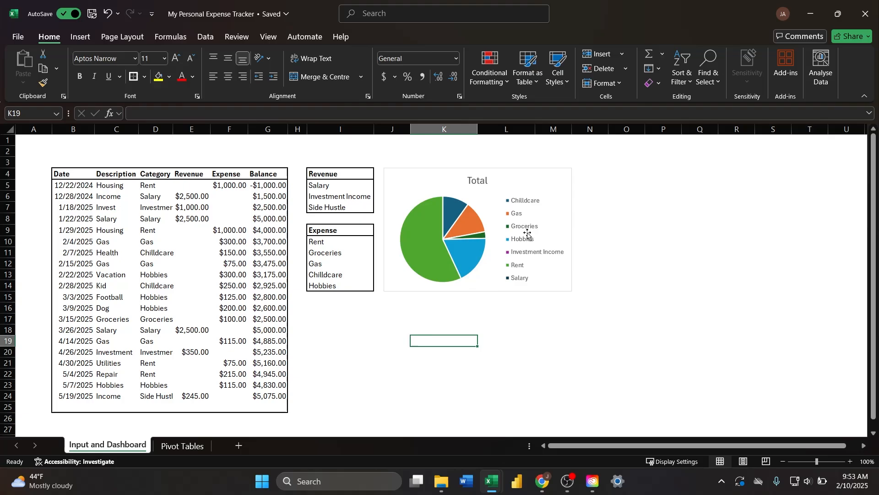
{"action": "double_click", "coordinate": [489, 180]}
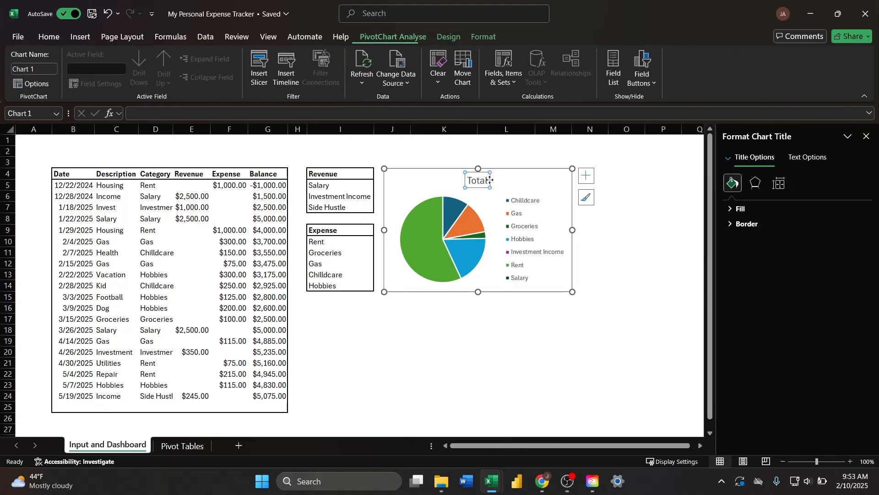
{"action": "left_click_drag", "start_coordinate": [489, 181], "coordinate": [468, 182]}
{"action": "type", "text": "E"}
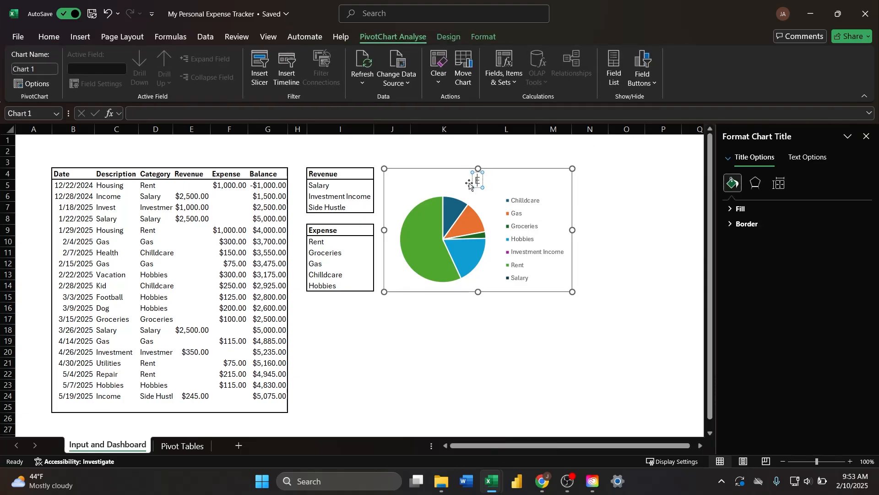
{"action": "type", "text": "xpenses b"}
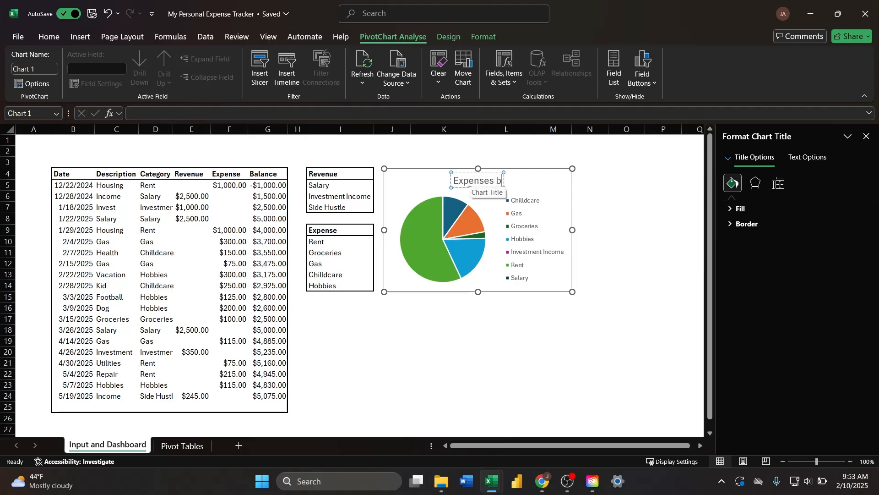
{"action": "type", "text": "y Type"}
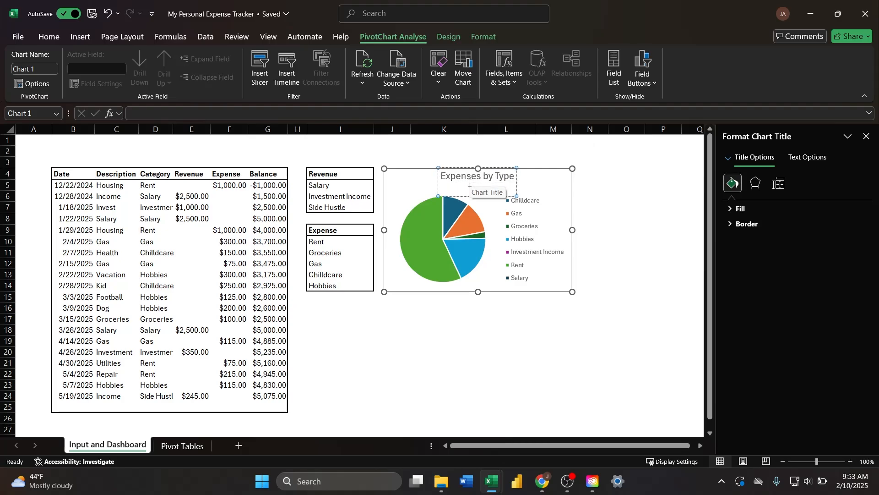
{"action": "left_click", "coordinate": [473, 329]}
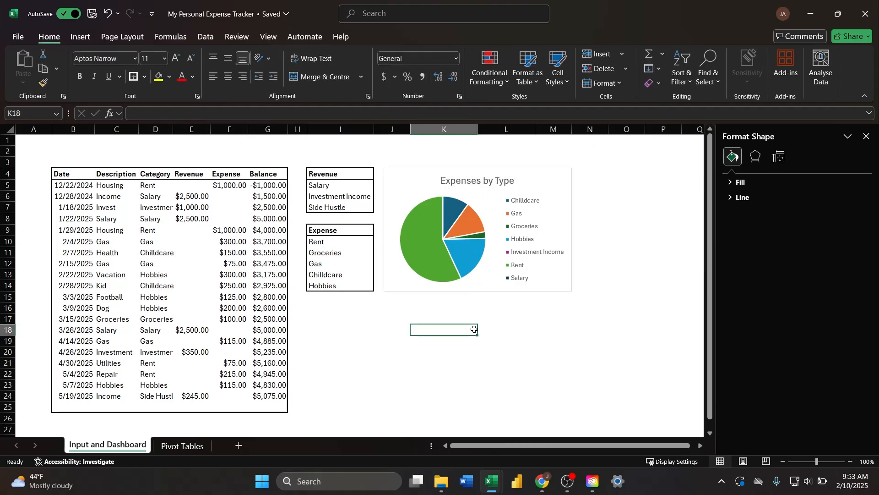
Copy the expense PivotTable with its filters from D2:E15 of the Pivot Tables sheet to cell I2.
{"action": "left_click", "coordinate": [173, 445]}
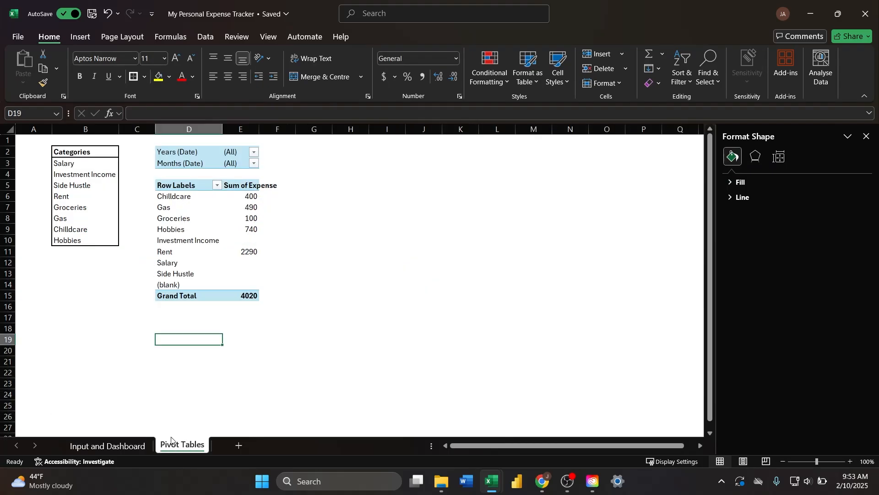
{"action": "left_click_drag", "start_coordinate": [184, 153], "coordinate": [237, 291]}
{"action": "key", "text": "ctrl+c"}
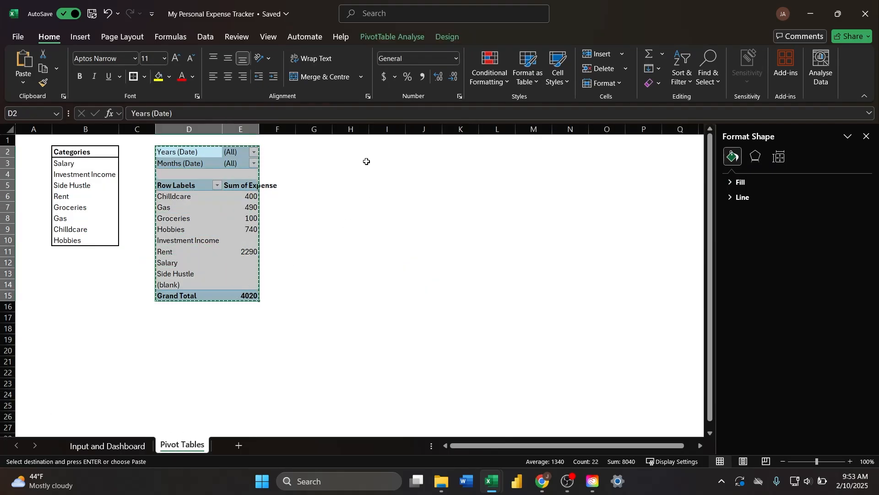
{"action": "left_click", "coordinate": [386, 151]}
{"action": "key", "text": "ctrl+v"}
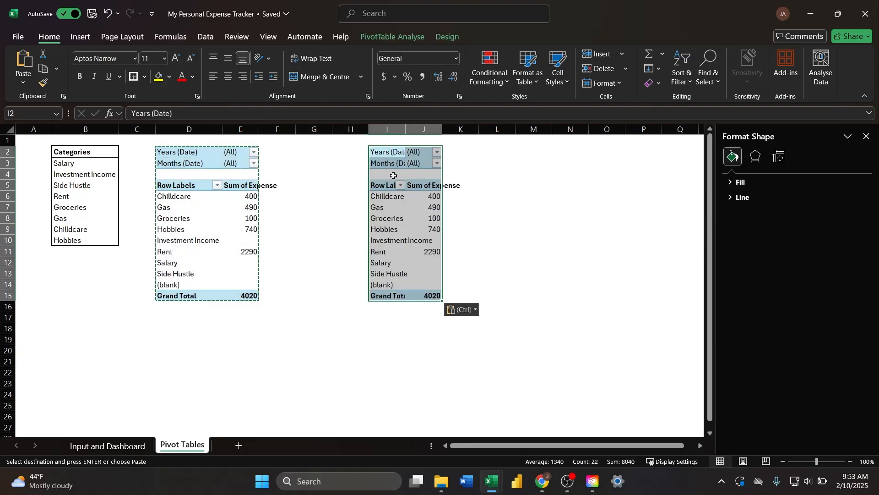
Replace Sum of Expense with Sum of Revenue as the value field of the copied PivotTable.
{"action": "left_click", "coordinate": [866, 136]}
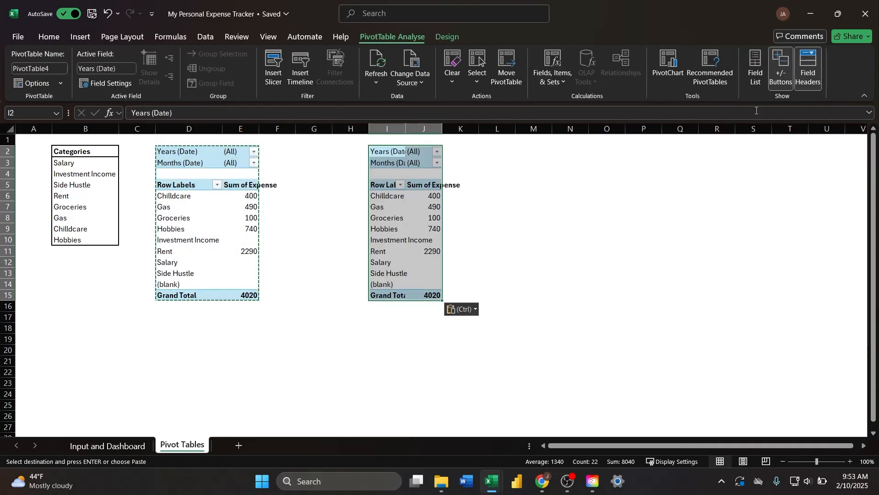
{"action": "left_click", "coordinate": [753, 76]}
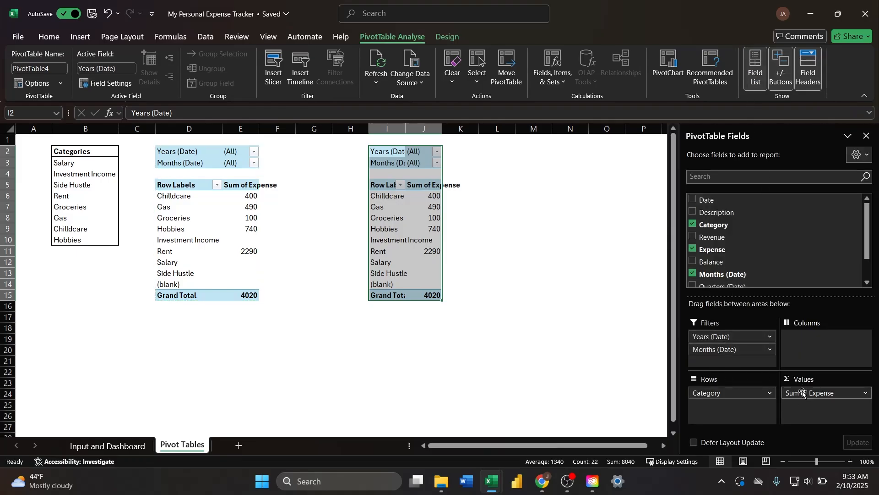
{"action": "left_click_drag", "start_coordinate": [799, 393], "coordinate": [819, 399]}
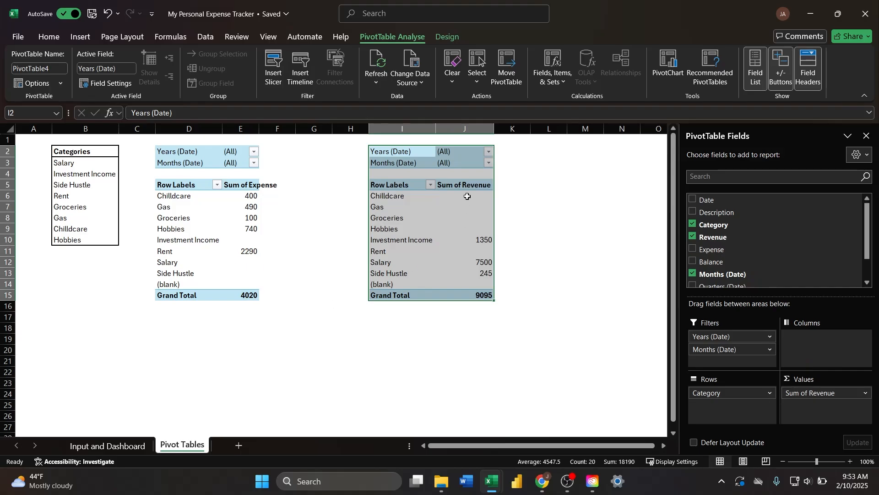
Format the Sum of Revenue values in J6:J15 as Currency.
{"action": "left_click_drag", "start_coordinate": [467, 196], "coordinate": [477, 293]}
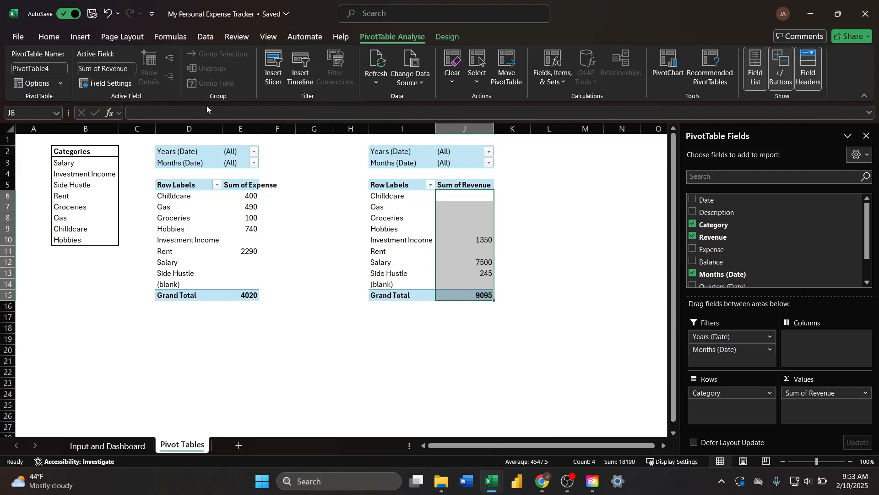
{"action": "left_click", "coordinate": [50, 37]}
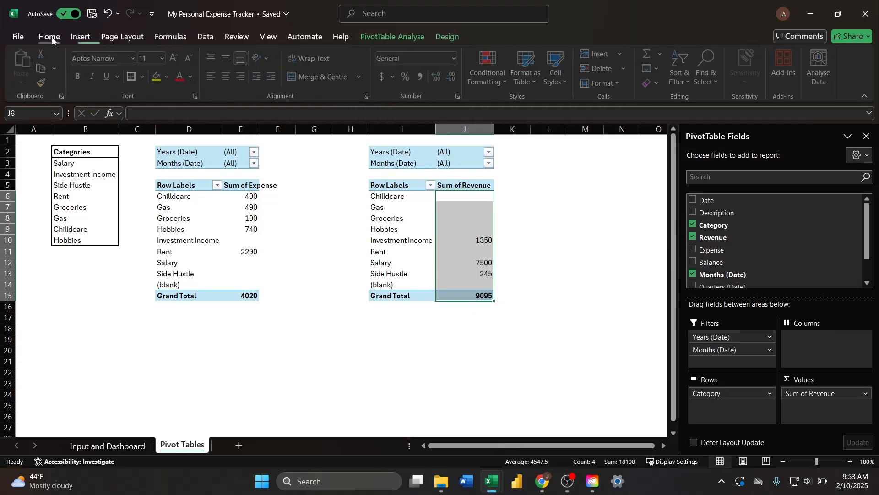
{"action": "left_click", "coordinate": [457, 58]}
{"action": "left_click", "coordinate": [451, 126]}
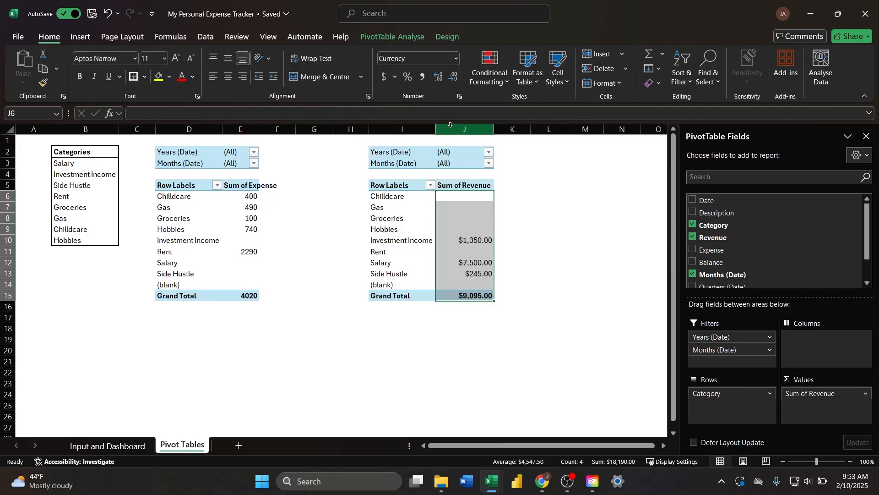
{"action": "left_click", "coordinate": [527, 254]}
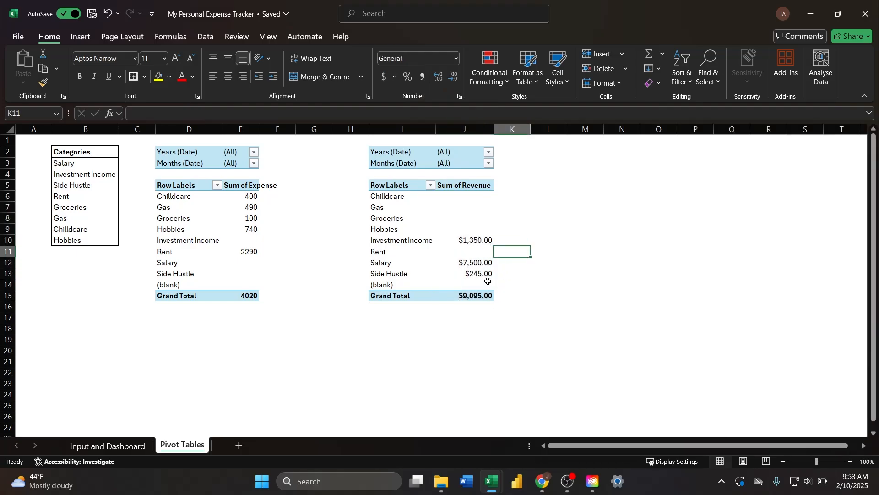
Format the Sum of Expense values in E6:E15 as Currency.
{"action": "left_click_drag", "start_coordinate": [249, 197], "coordinate": [249, 286]}
{"action": "left_click_drag", "start_coordinate": [226, 218], "coordinate": [252, 293]}
{"action": "left_click", "coordinate": [456, 56]}
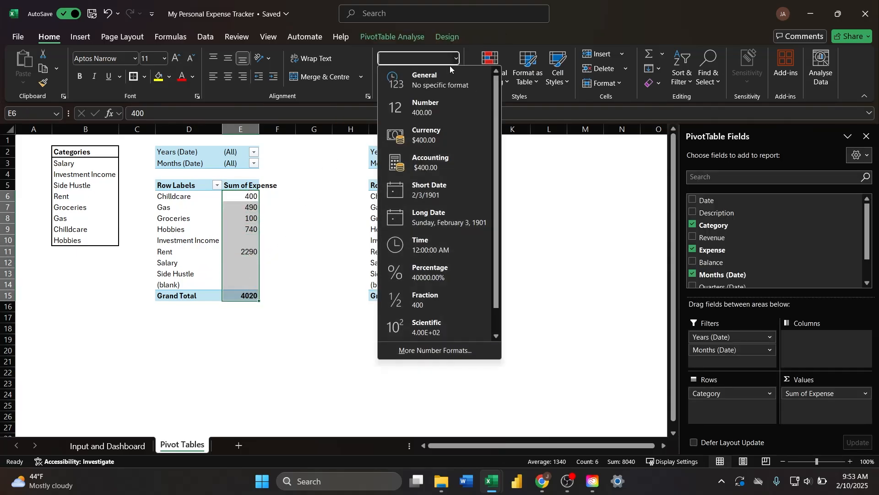
{"action": "left_click", "coordinate": [453, 132]}
Insert a pie PivotChart based on the revenue PivotTable.
{"action": "left_click", "coordinate": [435, 212]}
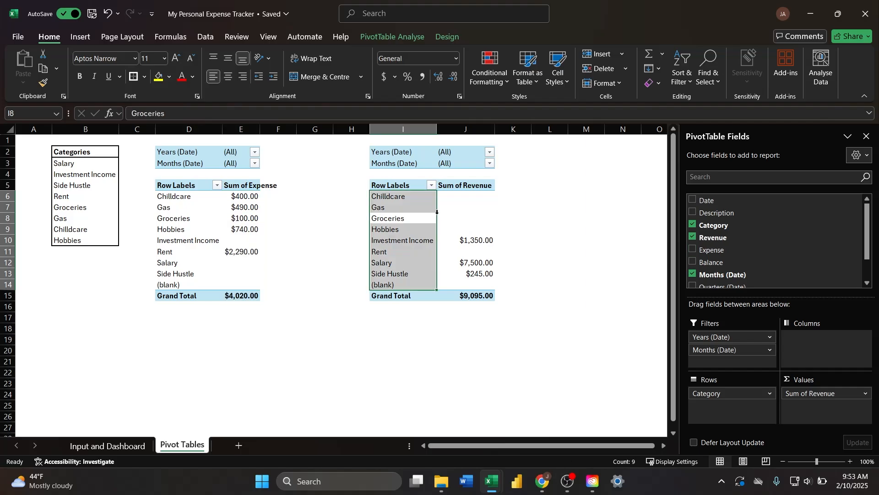
{"action": "left_click", "coordinate": [394, 35]}
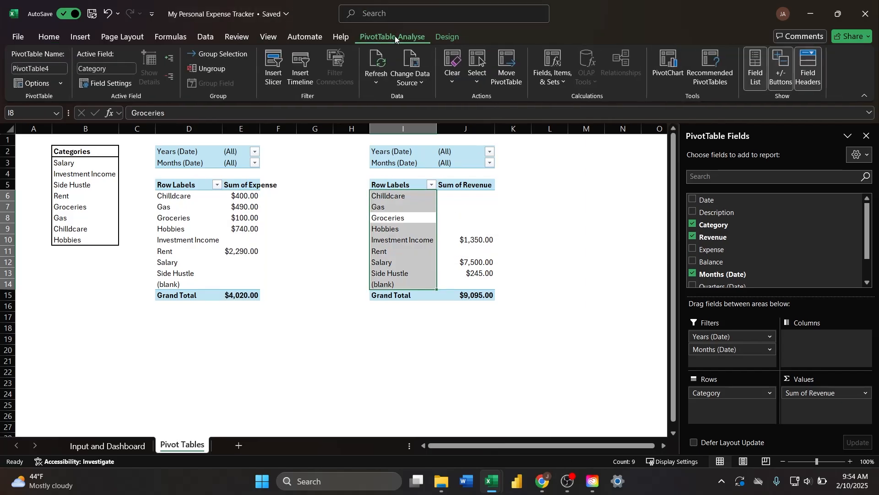
{"action": "left_click", "coordinate": [663, 70]}
{"action": "left_click", "coordinate": [316, 160]}
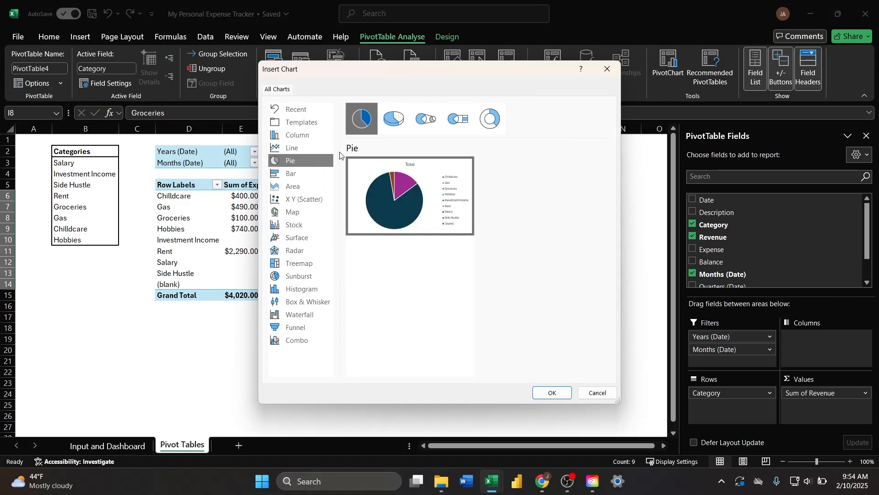
{"action": "left_click", "coordinate": [553, 395]}
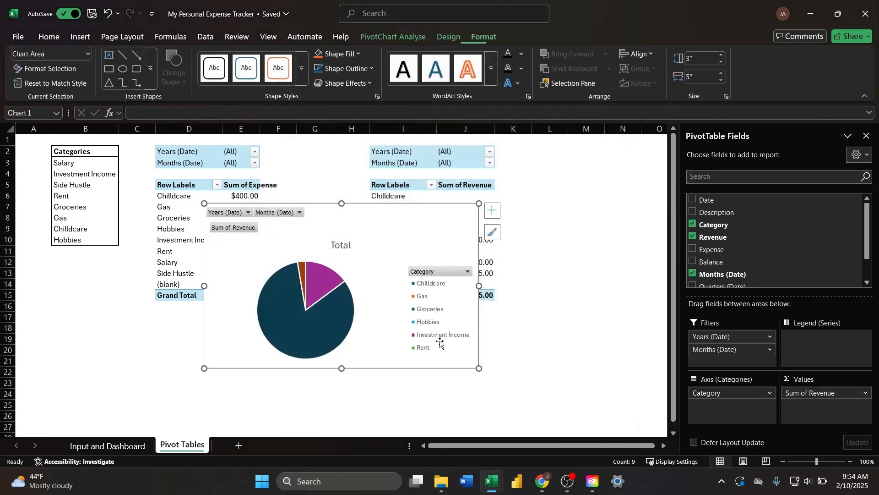
Move the revenue pie chart to cell O4 of the Input and Dashboard sheet, narrow column N, and close the field pane.
{"action": "key", "text": "Delete"}
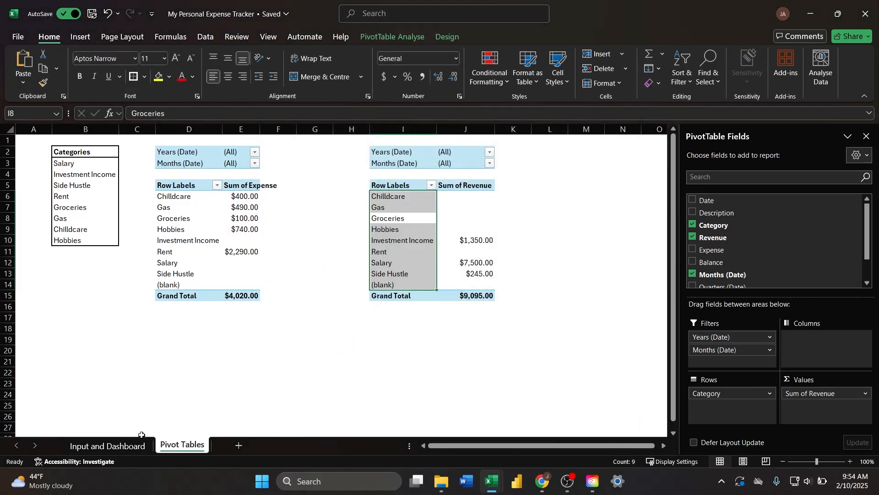
{"action": "left_click", "coordinate": [108, 445]}
{"action": "left_click", "coordinate": [616, 173]}
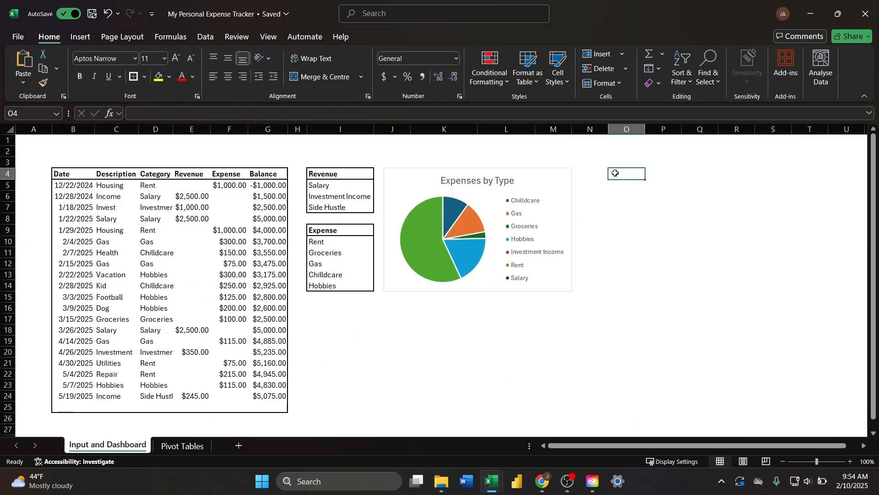
{"action": "key", "text": "ctrl+v"}
{"action": "left_click_drag", "start_coordinate": [611, 133], "coordinate": [591, 132]}
{"action": "left_click", "coordinate": [873, 136]}
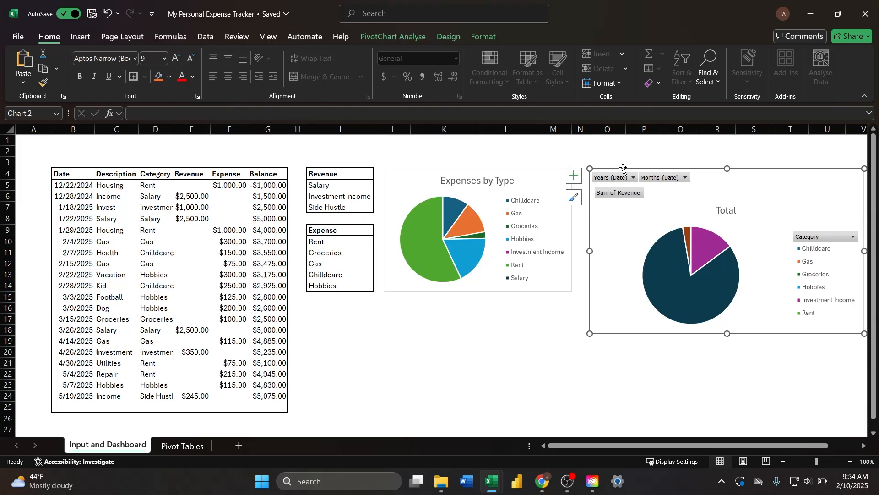
Hide all field buttons on the revenue pie chart and resize it to span about columns O to S and rows 4 to 14.
{"action": "left_click", "coordinate": [652, 177]}
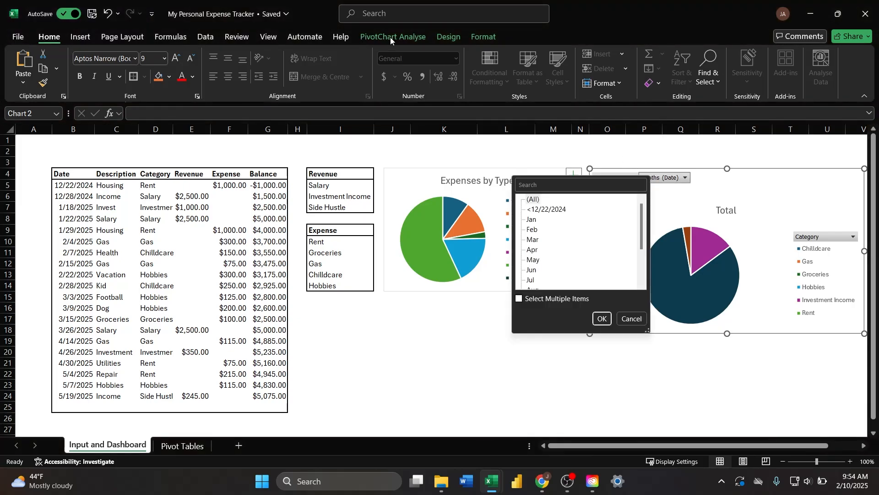
{"action": "left_click", "coordinate": [401, 37]}
{"action": "left_click", "coordinate": [401, 37]}
{"action": "left_click", "coordinate": [652, 89]}
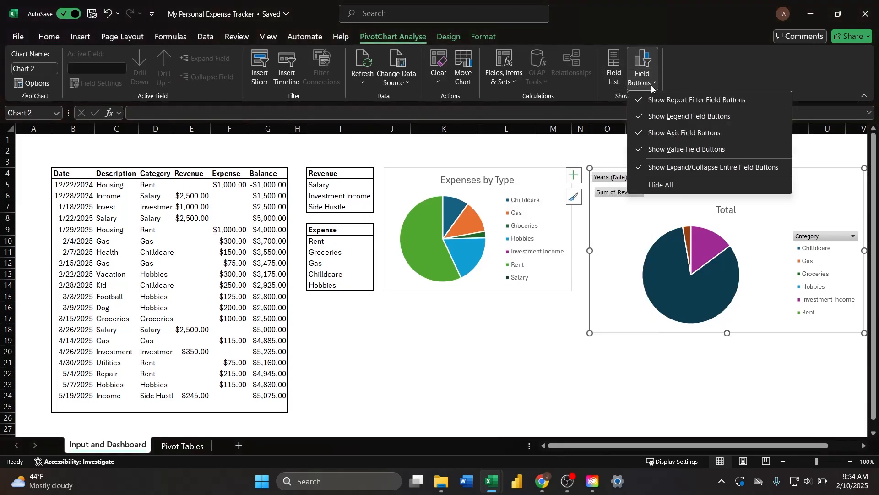
{"action": "left_click", "coordinate": [657, 182]}
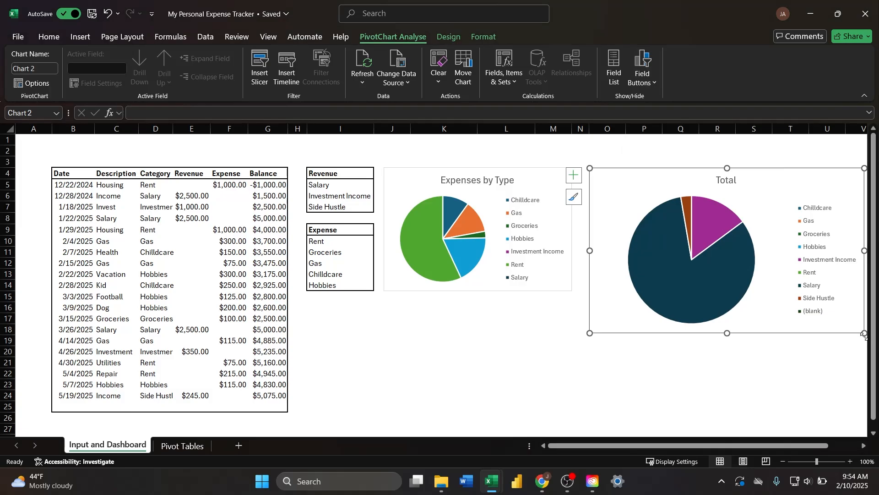
{"action": "left_click_drag", "start_coordinate": [863, 334], "coordinate": [764, 295]}
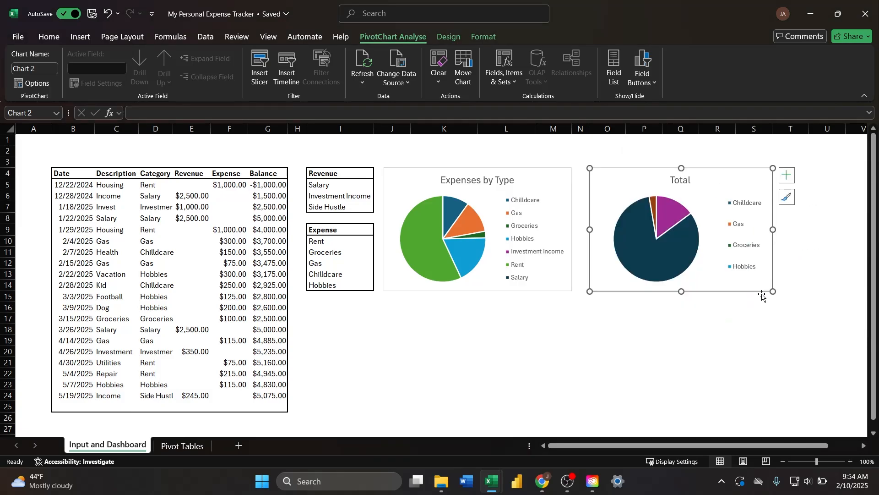
{"action": "left_click", "coordinate": [650, 344]}
Change the revenue pie chart's title to "Revenues by Type" and close the formatting pane.
{"action": "double_click", "coordinate": [686, 180]}
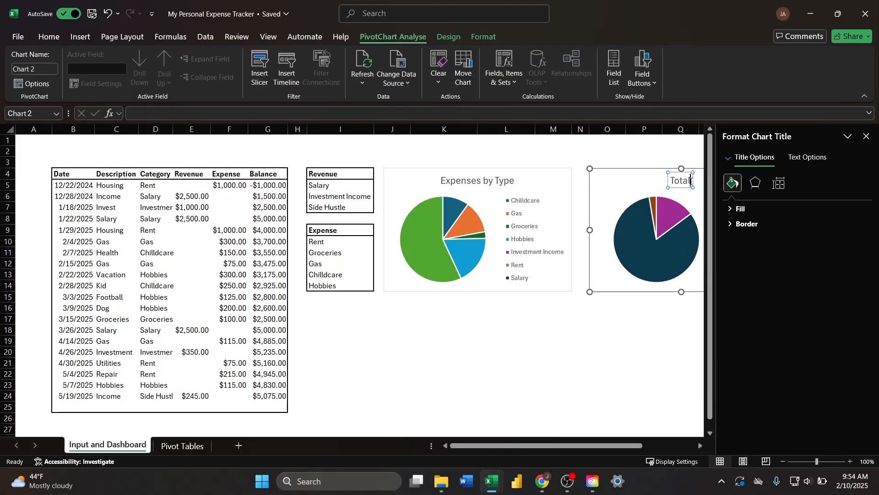
{"action": "left_click", "coordinate": [692, 179]}
{"action": "key", "text": "BackSpace"}
{"action": "key", "text": "BackSpace"}
{"action": "key", "text": "BackSpace"}
{"action": "key", "text": "BackSpace"}
{"action": "key", "text": "BackSpace"}
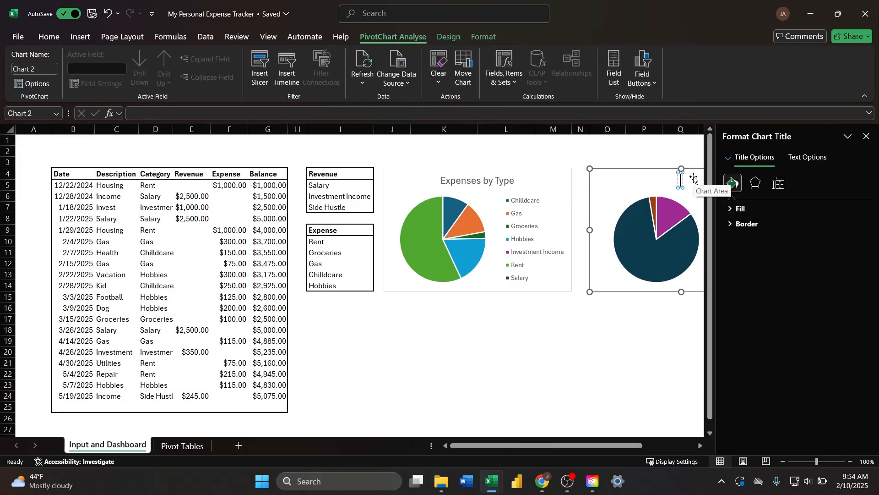
{"action": "type", "text": "Revenues b"}
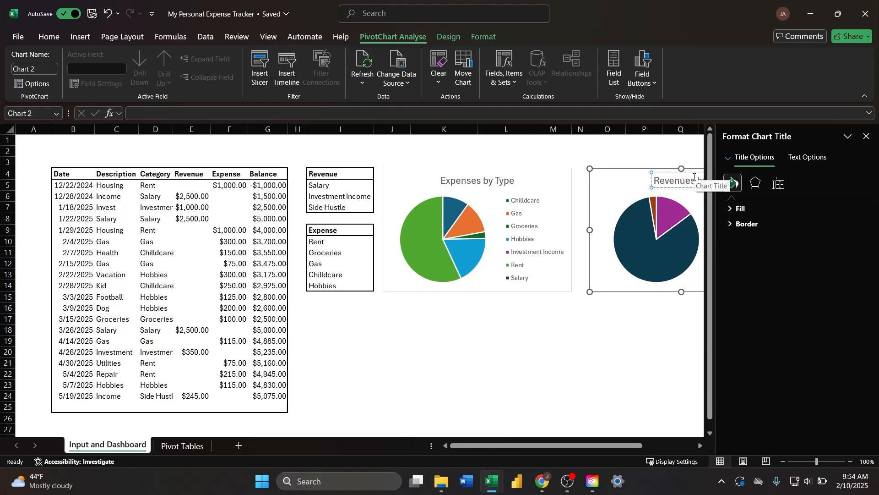
{"action": "type", "text": "y Type"}
{"action": "left_click", "coordinate": [646, 351]}
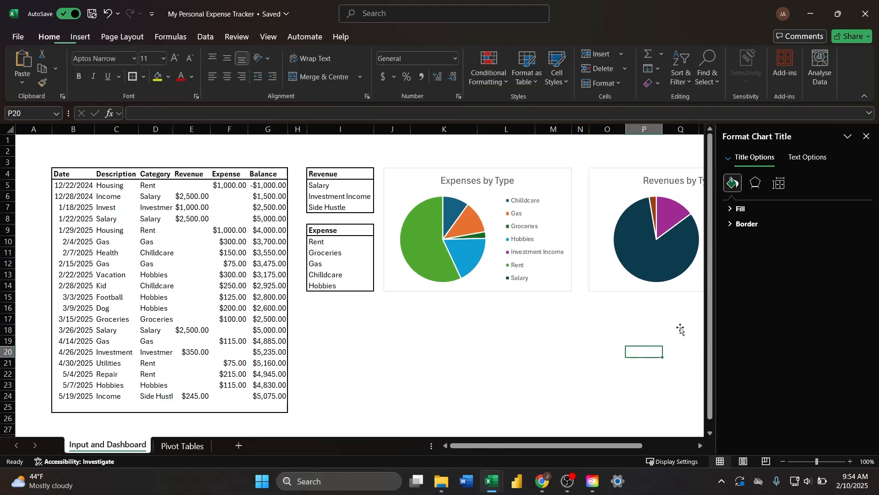
{"action": "left_click", "coordinate": [867, 136]}
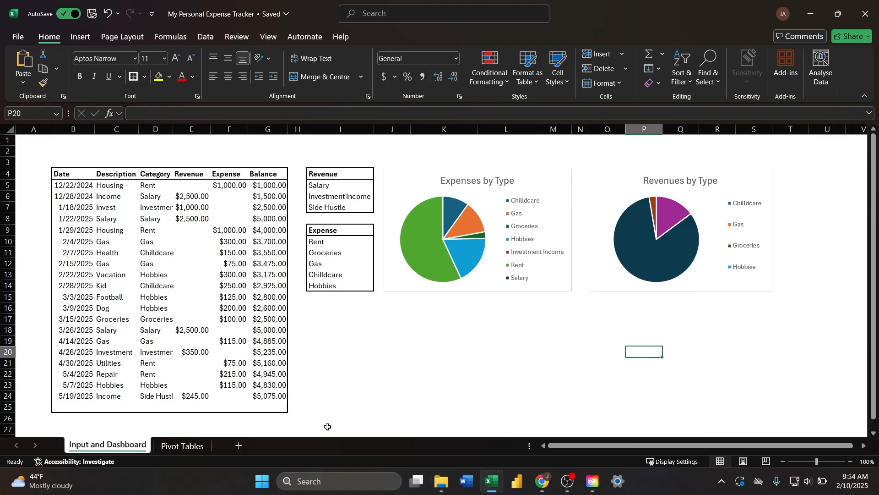
Copy the revenue PivotTable with its filters on the Pivot Tables sheet to cell N2 and autofit columns N and O.
{"action": "left_click", "coordinate": [343, 387]}
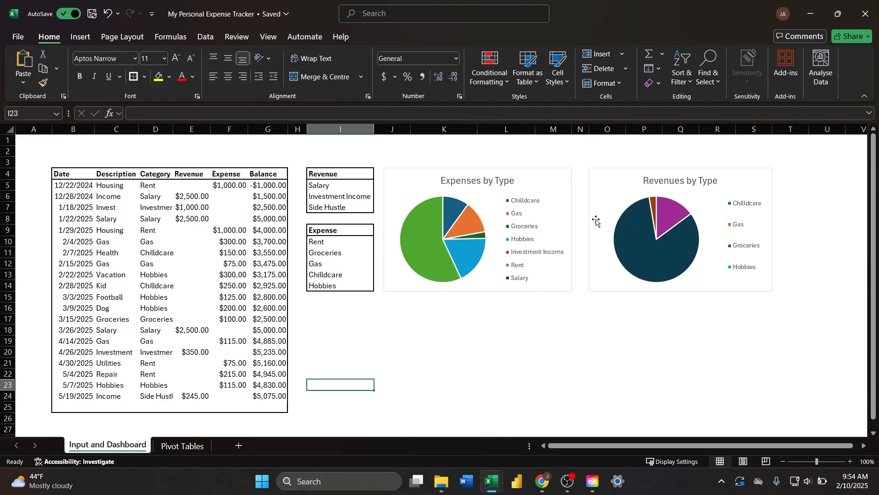
{"action": "left_click", "coordinate": [192, 445]}
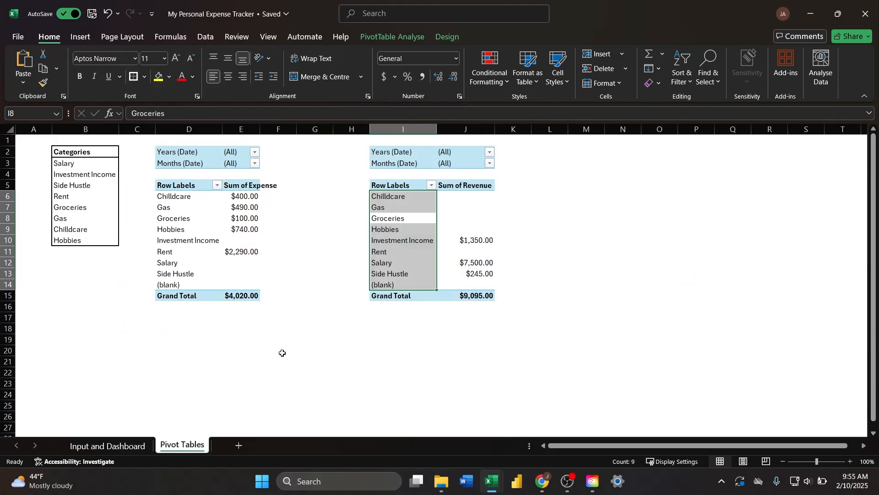
{"action": "left_click_drag", "start_coordinate": [386, 151], "coordinate": [481, 294]}
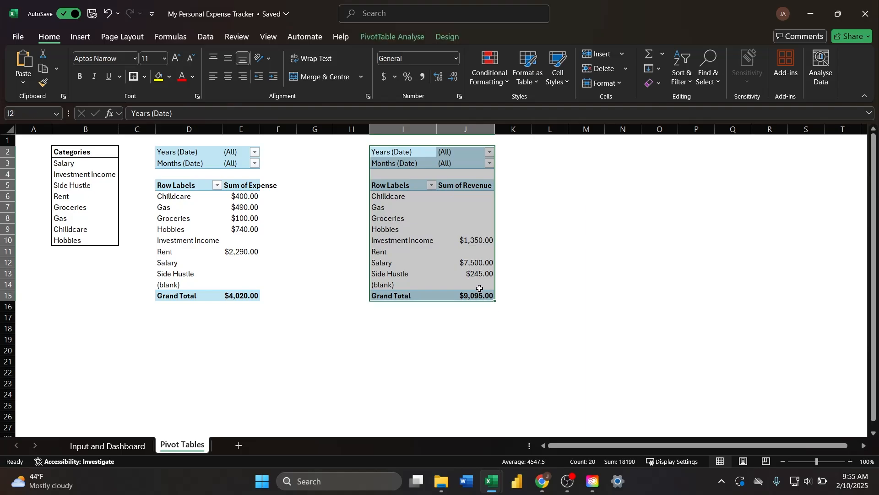
{"action": "key", "text": "ctrl+c"}
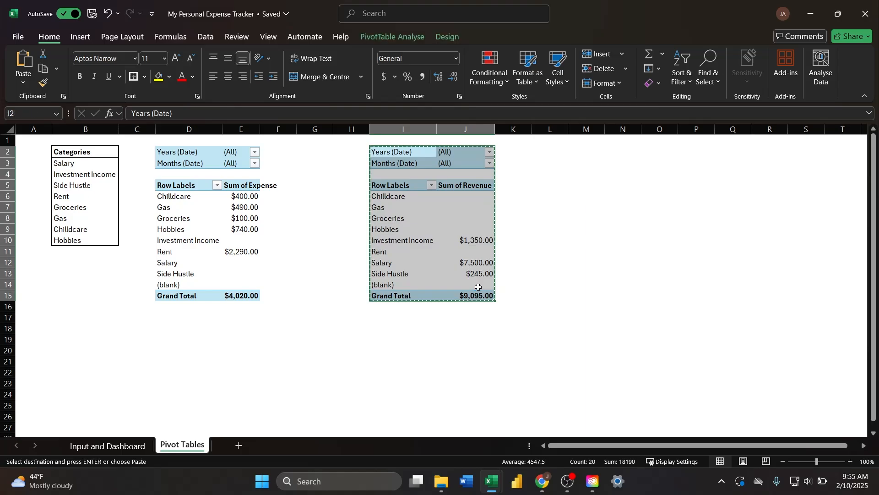
{"action": "left_click", "coordinate": [614, 157]}
{"action": "key", "text": "ctrl+v"}
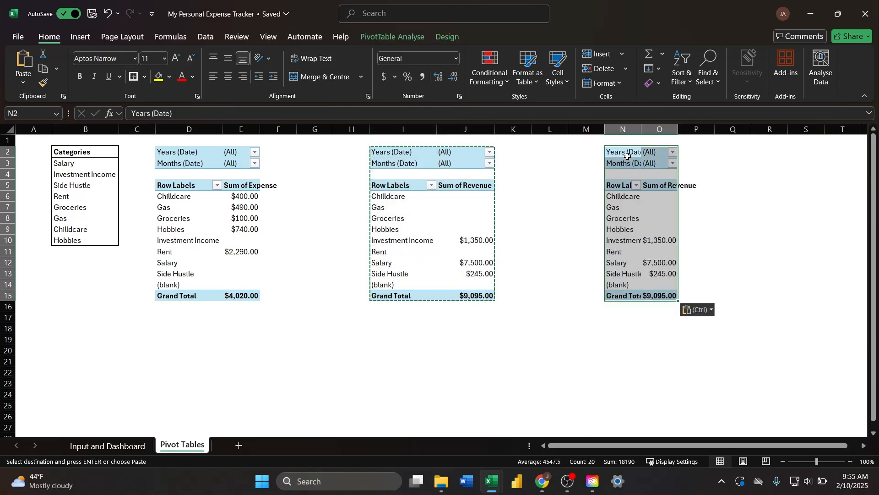
{"action": "double_click", "coordinate": [642, 129]}
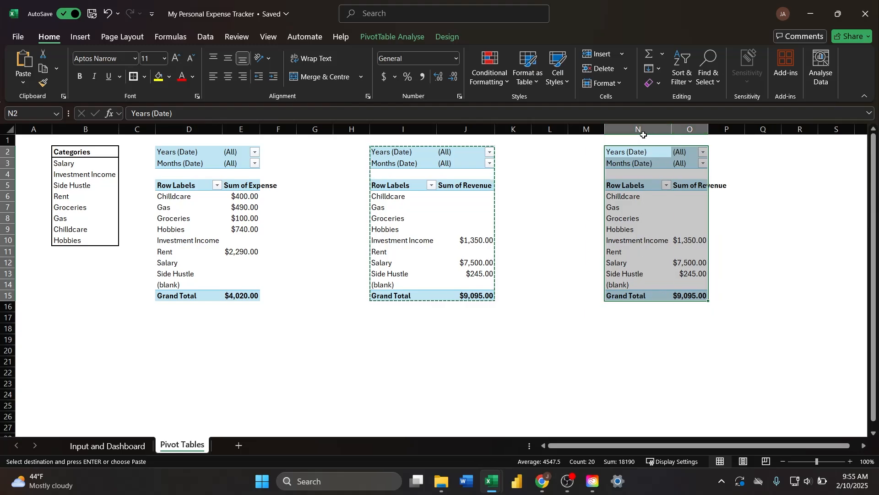
{"action": "double_click", "coordinate": [706, 131]}
Show the copied PivotTable's field list and add a calculated field named Net Income with the formula Revenue - Expense.
{"action": "left_click", "coordinate": [401, 39]}
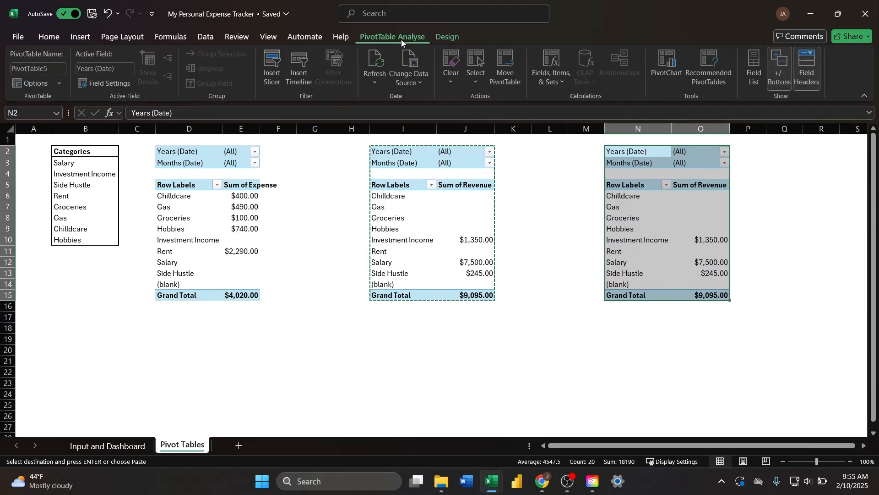
{"action": "left_click", "coordinate": [755, 69]}
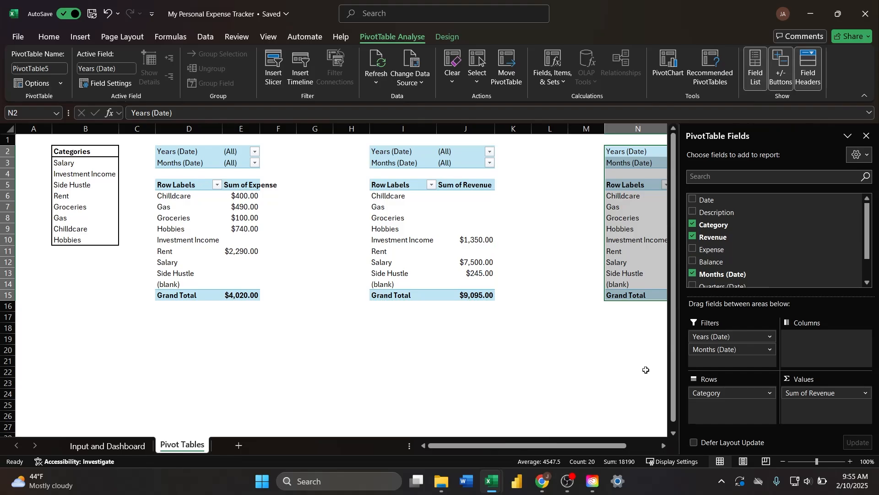
{"action": "scroll", "coordinate": [665, 449], "scroll_direction": "right", "scroll_amount": 4}
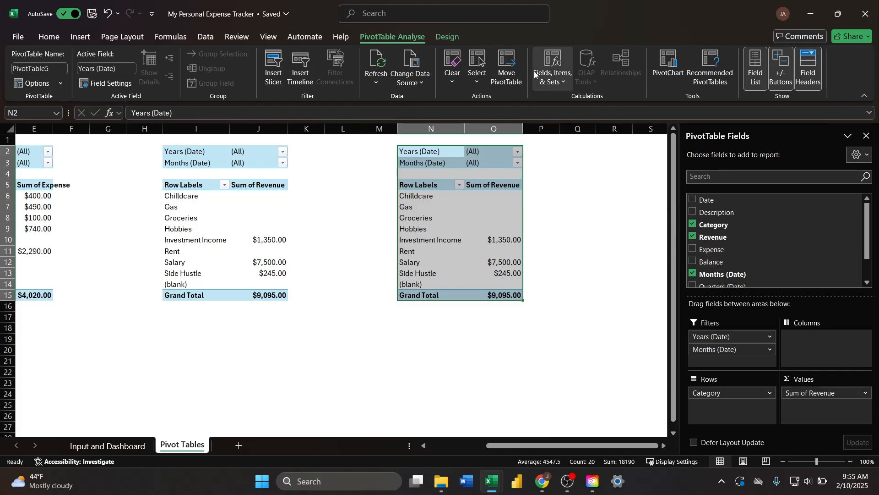
{"action": "left_click", "coordinate": [545, 81]}
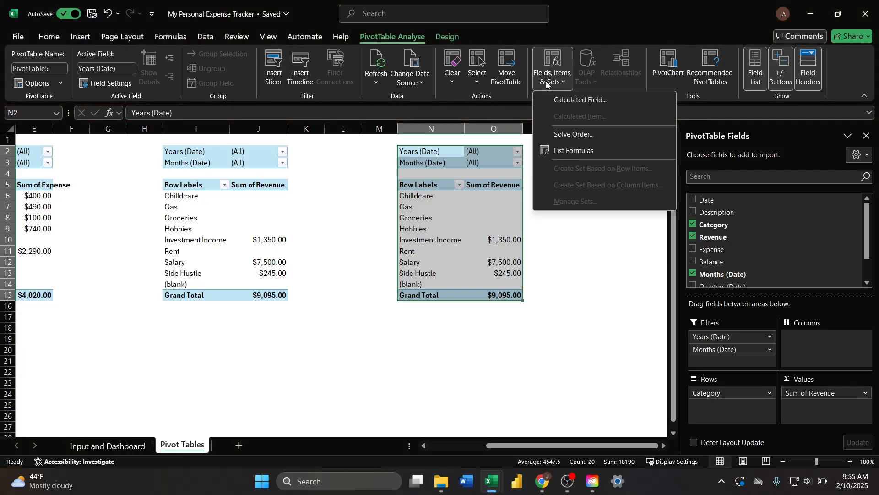
{"action": "left_click", "coordinate": [576, 99]}
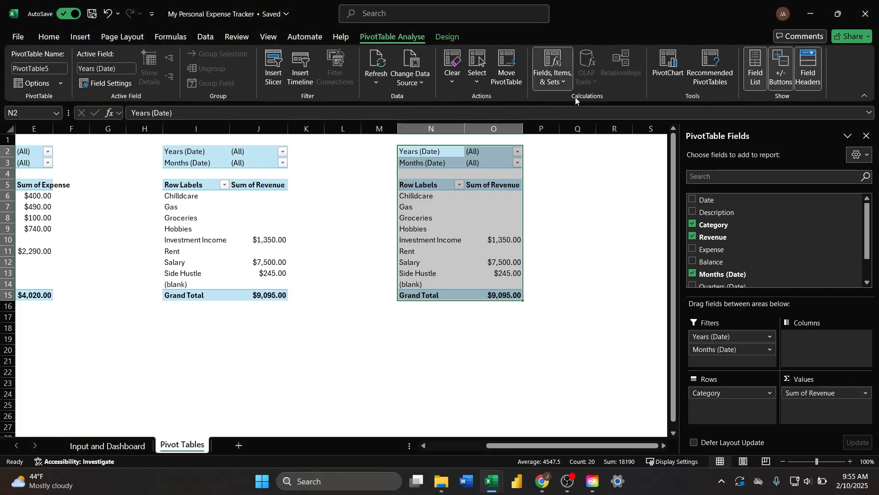
{"action": "left_click_drag", "start_coordinate": [546, 179], "coordinate": [268, 155]}
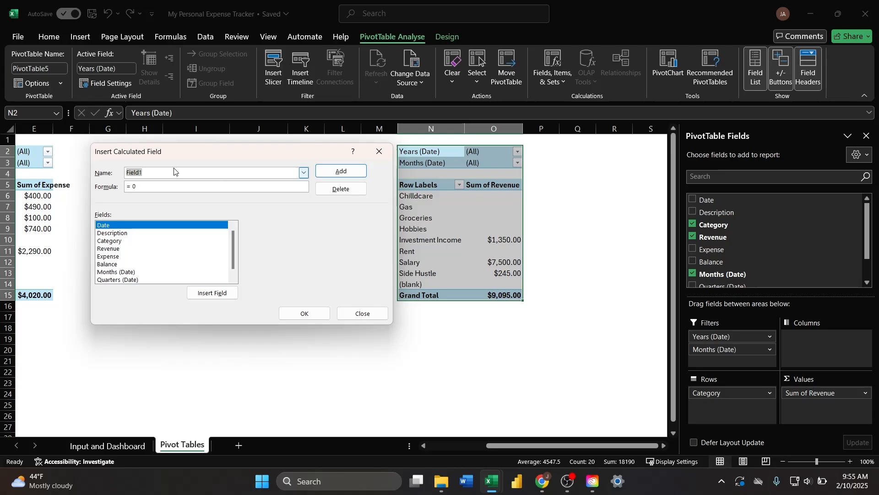
{"action": "type", "text": "Net Income"}
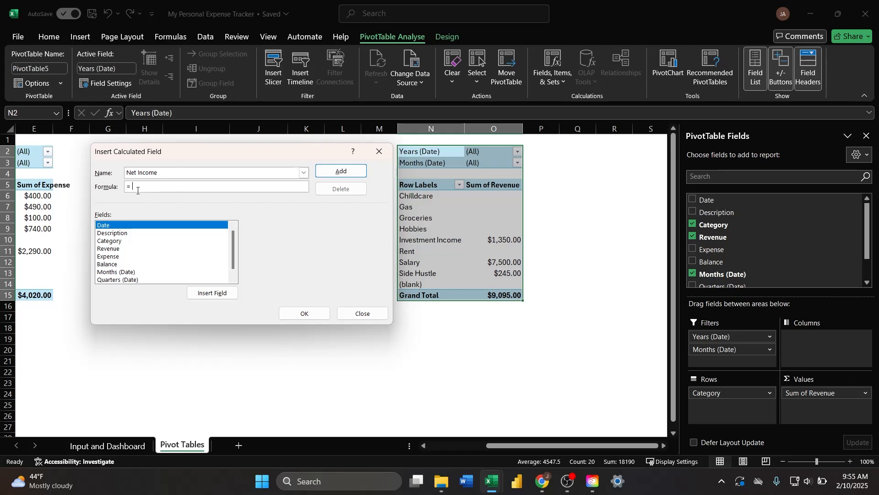
{"action": "double_click", "coordinate": [125, 251]}
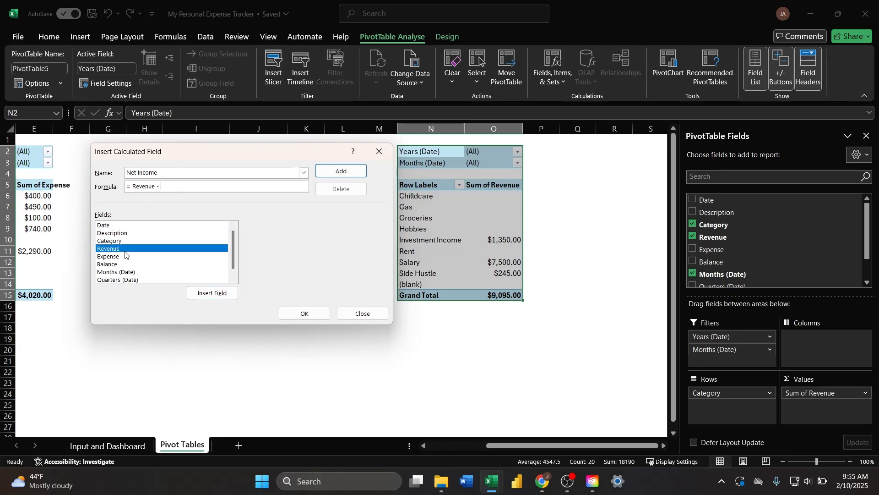
{"action": "double_click", "coordinate": [123, 257]}
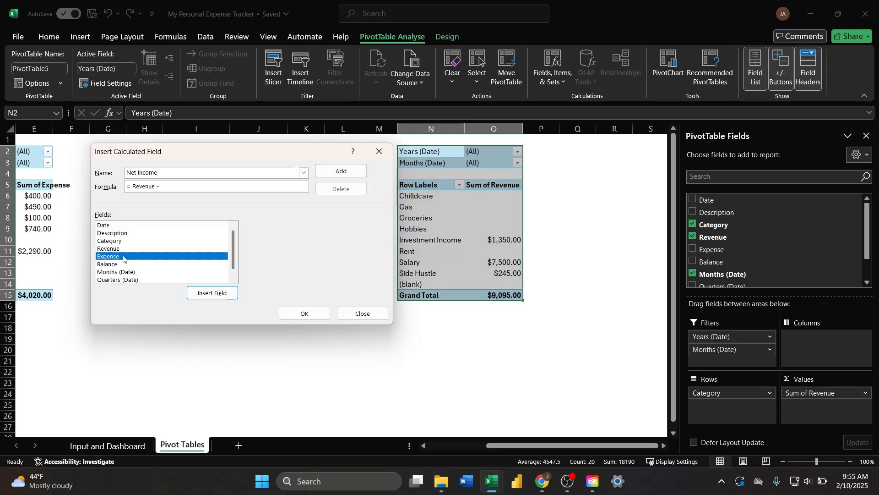
{"action": "left_click", "coordinate": [294, 311]}
{"action": "left_click_drag", "start_coordinate": [295, 311], "coordinate": [295, 314]}
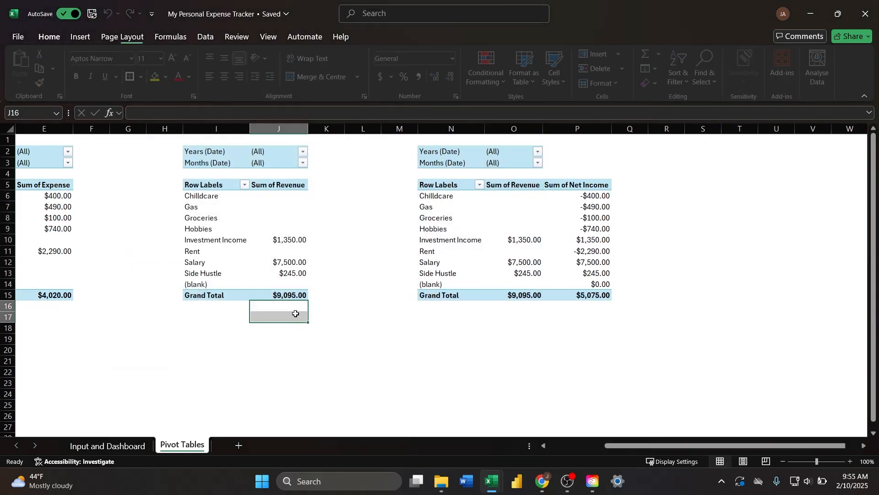
Remove Category from the copied PivotTable's rows and show Net Income, Revenue and Expense as its values.
{"action": "left_click", "coordinate": [501, 218]}
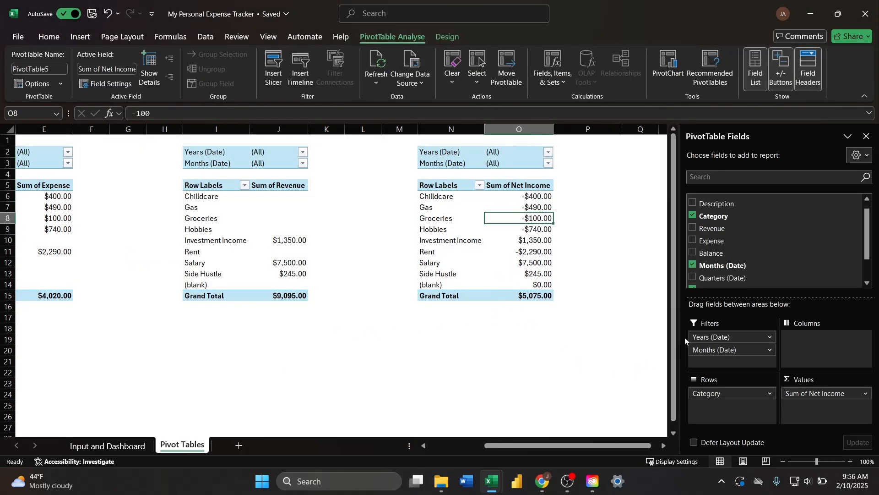
{"action": "left_click_drag", "start_coordinate": [718, 392], "coordinate": [721, 254]}
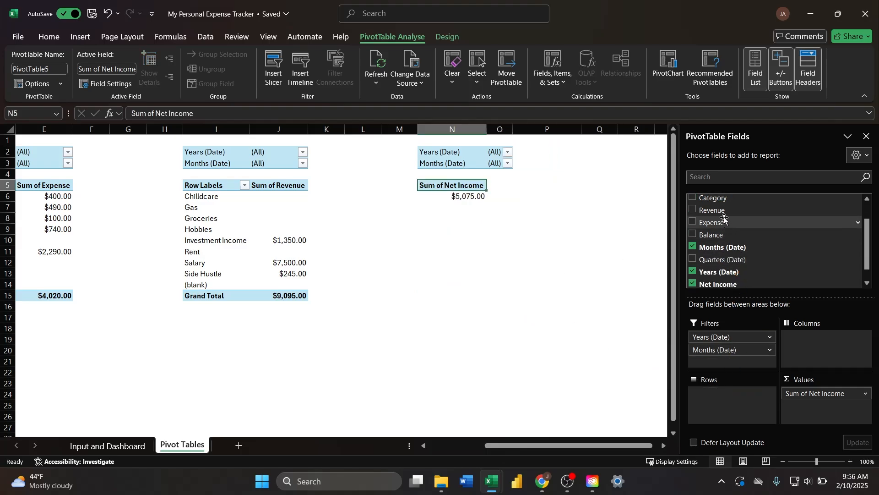
{"action": "left_click", "coordinate": [693, 210]}
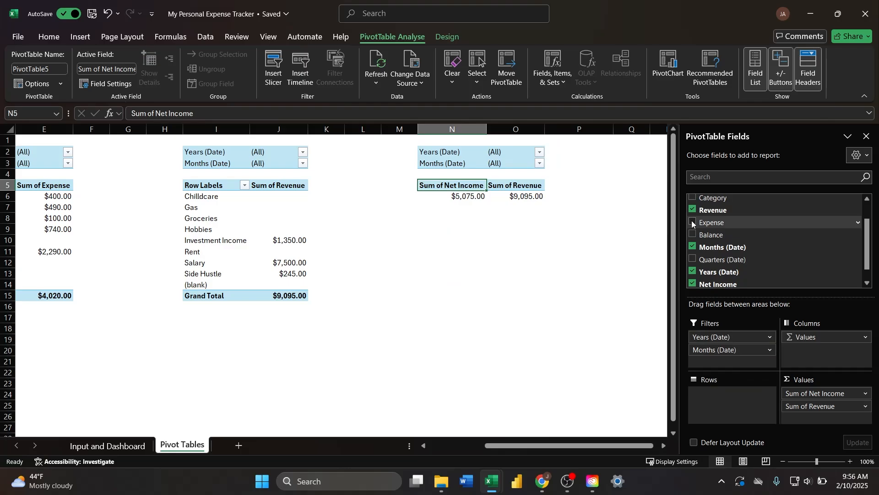
{"action": "left_click", "coordinate": [693, 222]}
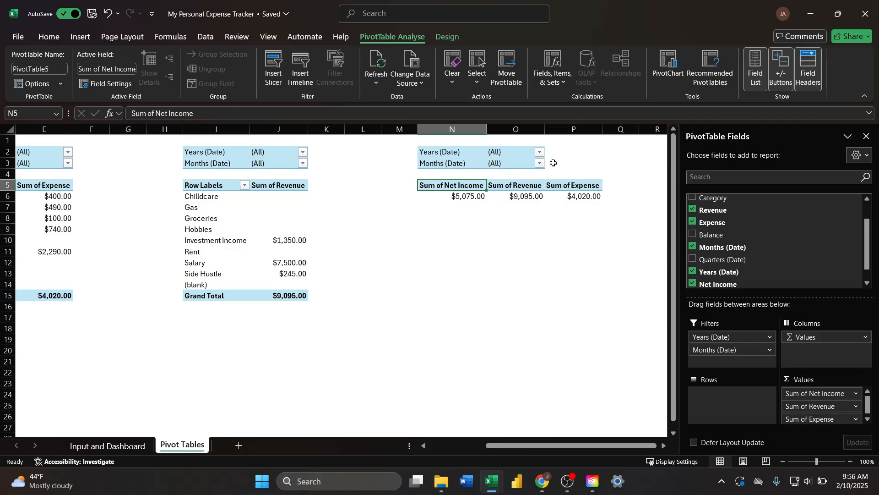
Check the available choices in the net income PivotTable's Years and Months filters, leaving both set to All.
{"action": "left_click", "coordinate": [540, 153]}
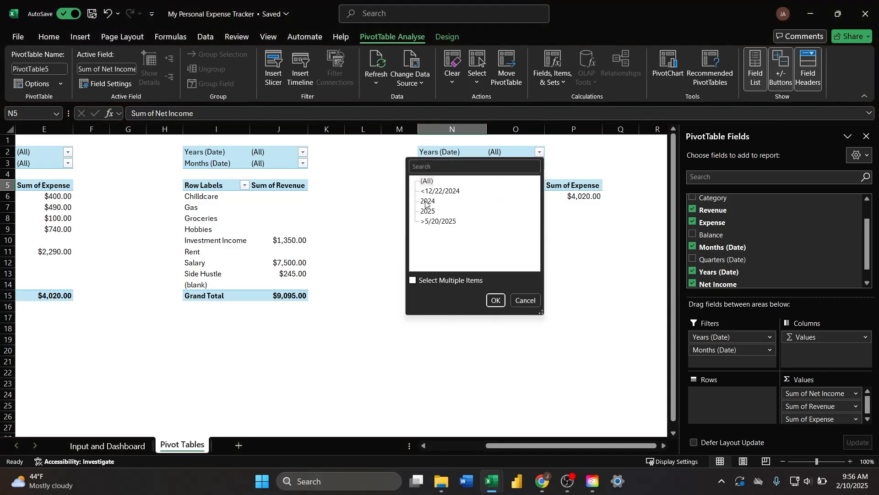
{"action": "left_click", "coordinate": [518, 300]}
{"action": "left_click", "coordinate": [541, 163]}
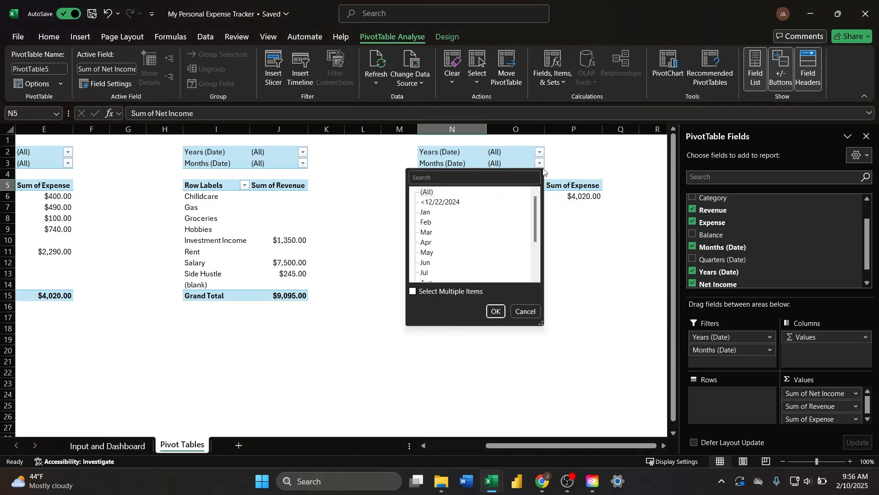
{"action": "left_click", "coordinate": [526, 311]}
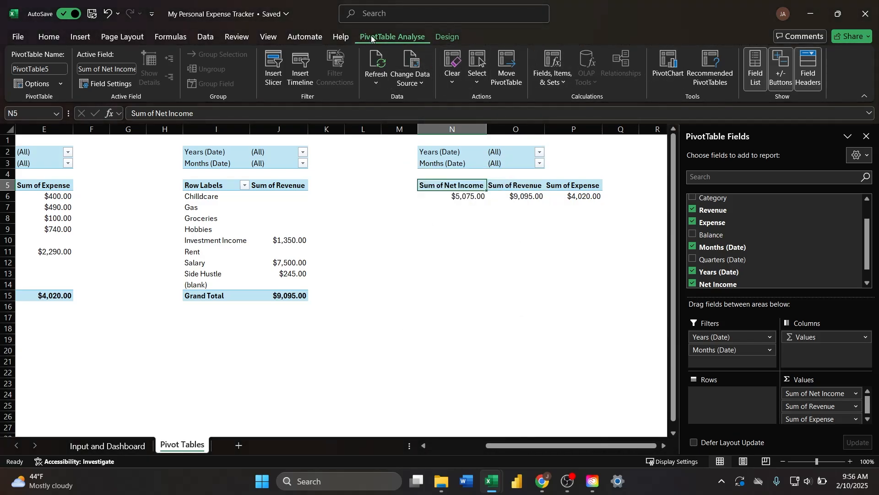
Insert a clustered column PivotChart based on the net income PivotTable.
{"action": "left_click", "coordinate": [669, 69]}
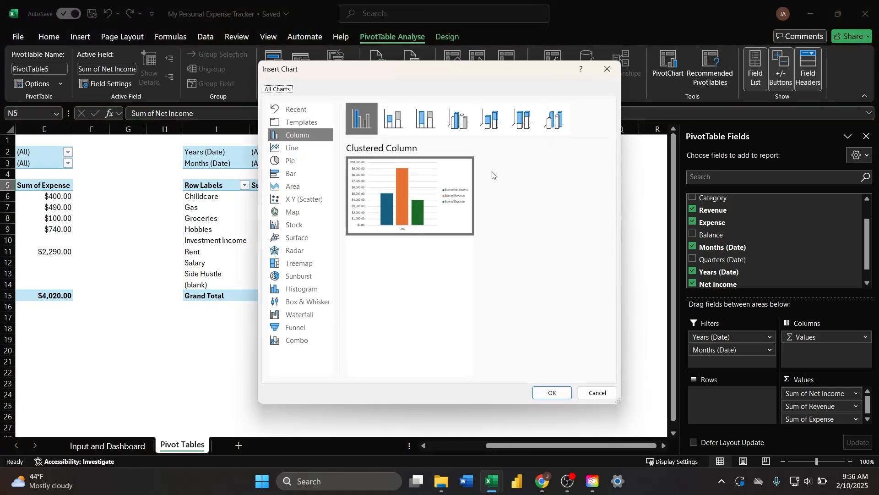
{"action": "mouse_move", "coordinate": [425, 189]}
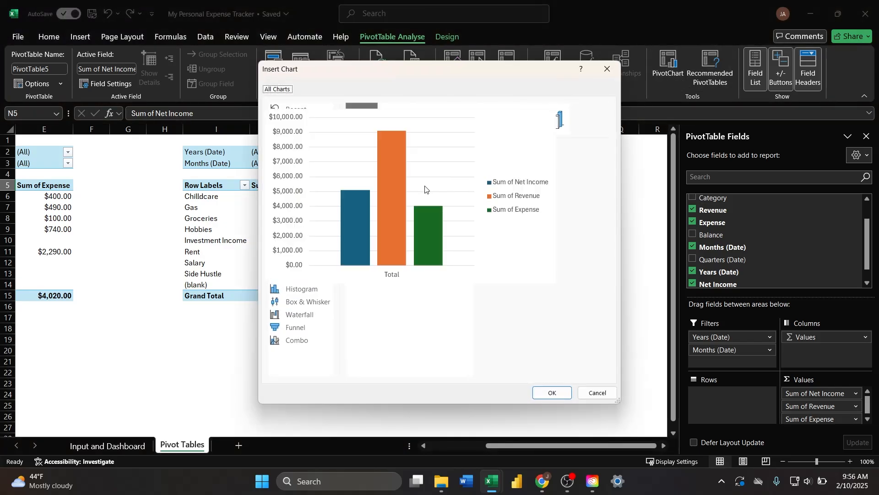
{"action": "left_click", "coordinate": [556, 393]}
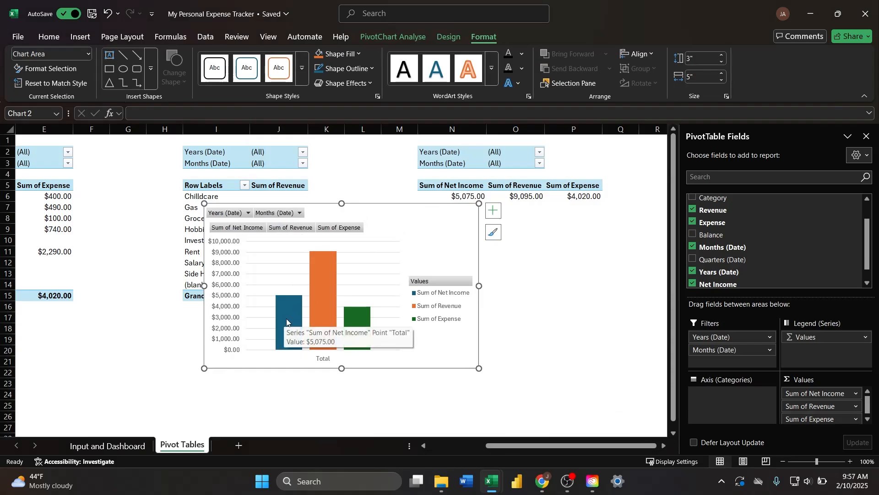
Move the clustered column chart to cell I16 of the Input and Dashboard sheet.
{"action": "mouse_move", "coordinate": [323, 286]}
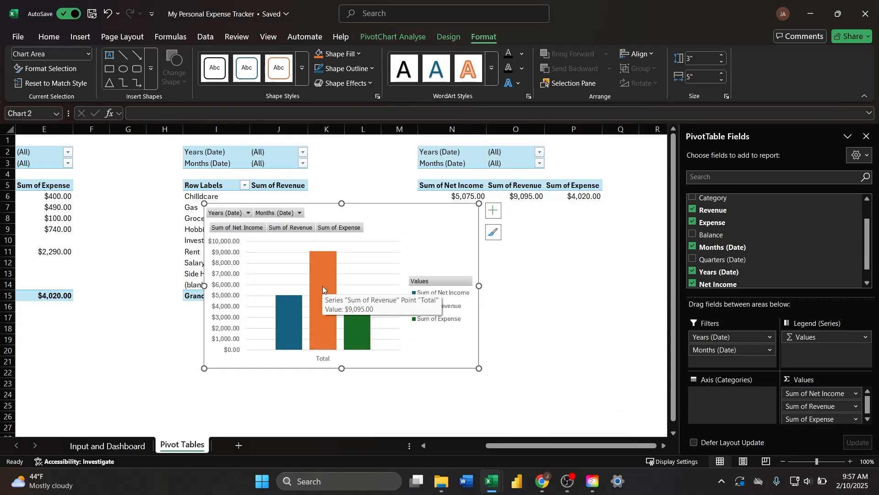
{"action": "key", "text": "Delete"}
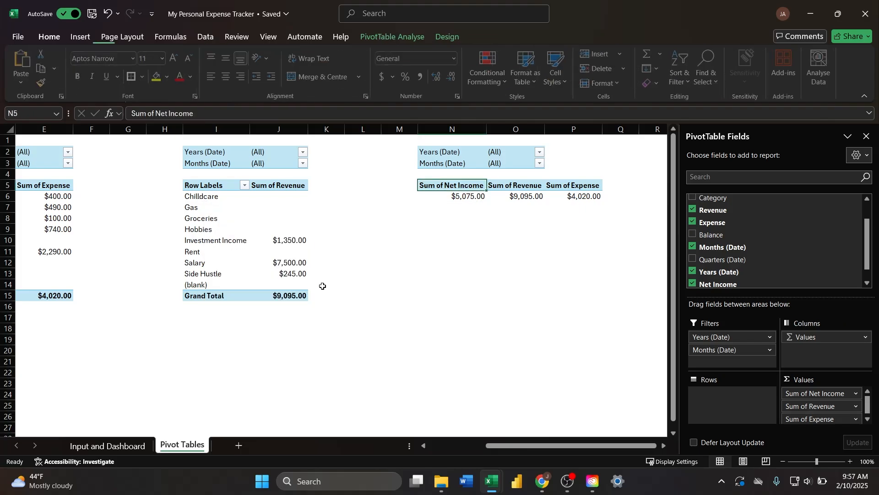
{"action": "left_click", "coordinate": [118, 446]}
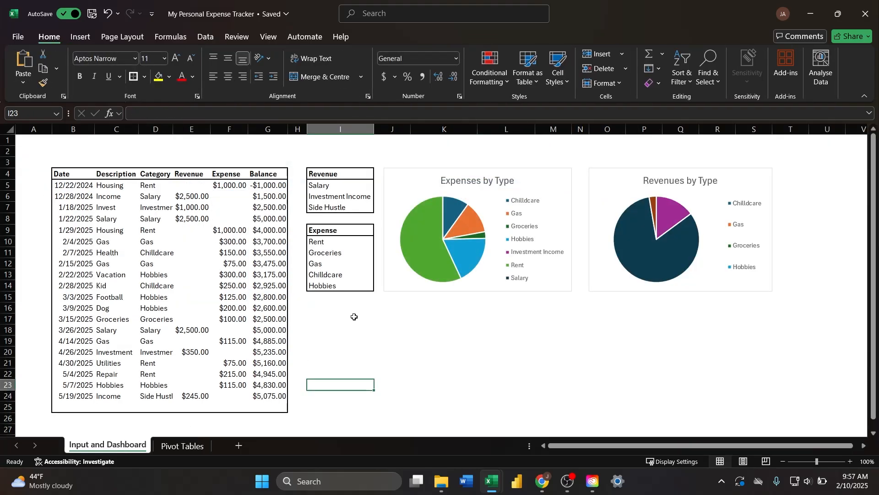
{"action": "left_click", "coordinate": [354, 316]}
{"action": "left_click", "coordinate": [334, 307]}
{"action": "key", "text": "ctrl+v"}
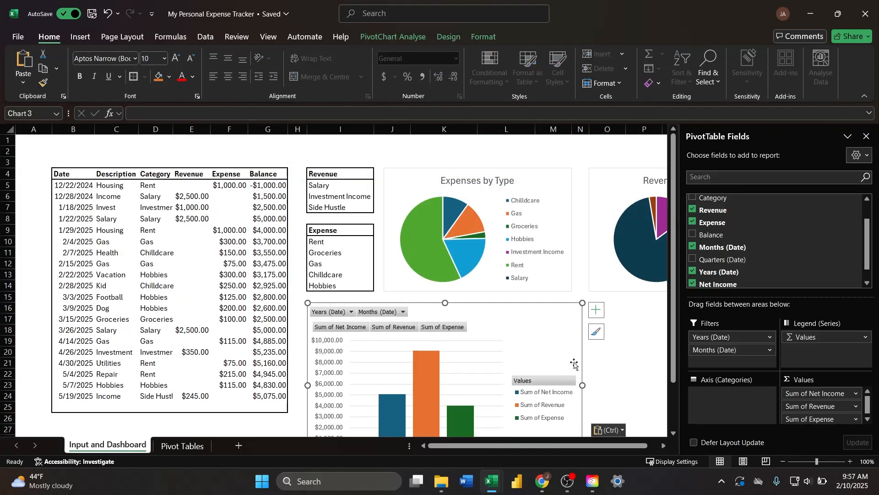
Hide all field buttons on the column chart and resize it to span columns I to M and rows 16 to 30.
{"action": "scroll", "coordinate": [575, 364], "scroll_direction": "down", "scroll_amount": 1}
{"action": "left_click", "coordinate": [394, 294]}
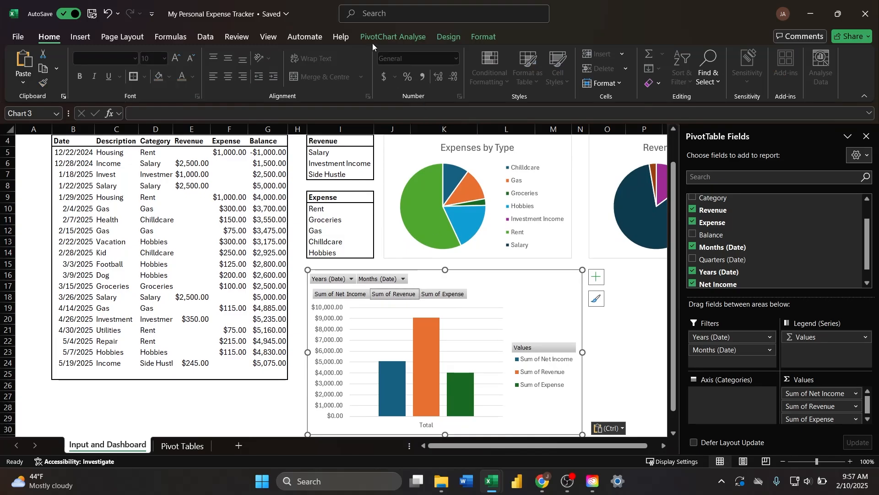
{"action": "left_click", "coordinate": [380, 33]}
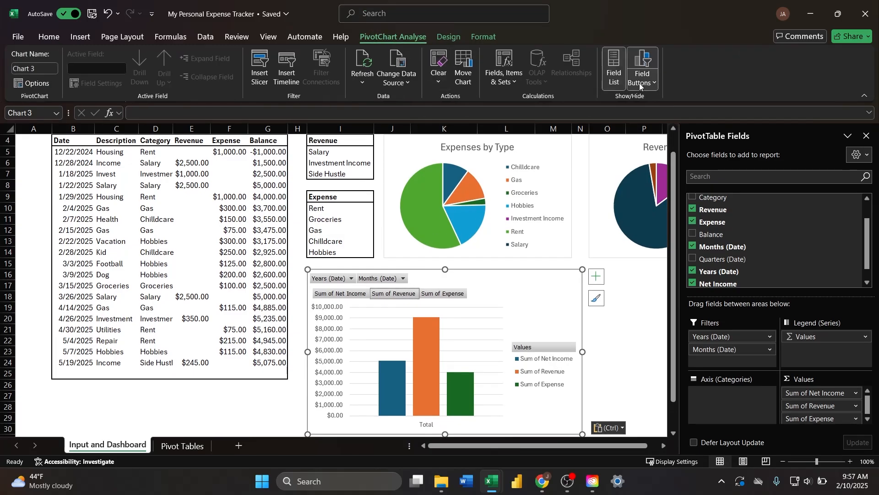
{"action": "left_click", "coordinate": [640, 85]}
{"action": "left_click", "coordinate": [652, 188]}
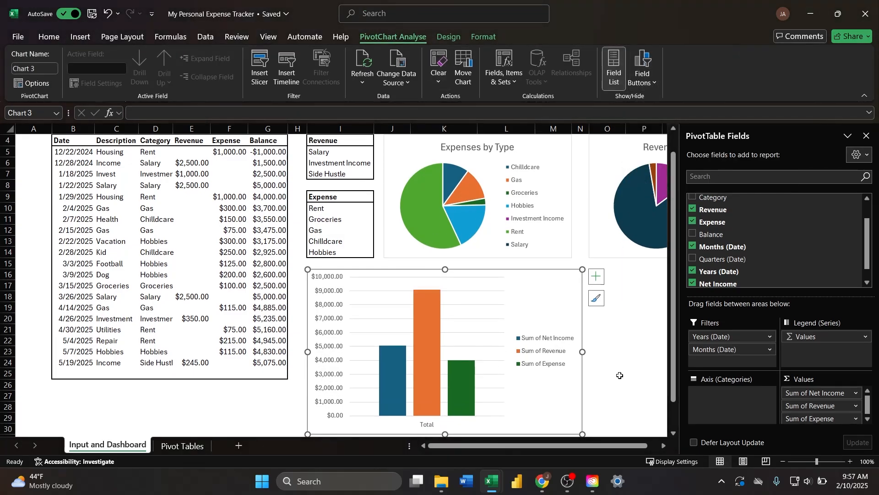
{"action": "scroll", "coordinate": [620, 376], "scroll_direction": "down", "scroll_amount": 1}
{"action": "left_click_drag", "start_coordinate": [583, 401], "coordinate": [573, 403]}
{"action": "left_click", "coordinate": [644, 374]}
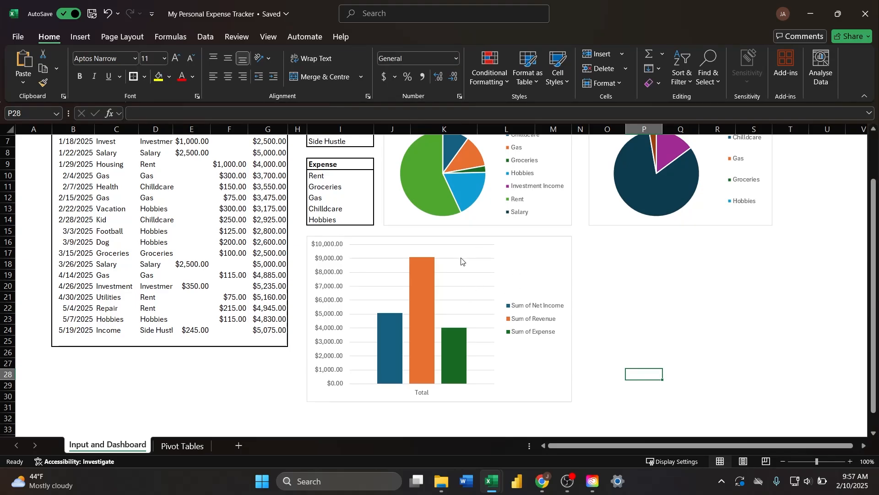
Try bolding the value axis labels and removing the gridlines on the column chart, and undo both changes.
{"action": "left_click", "coordinate": [322, 261]}
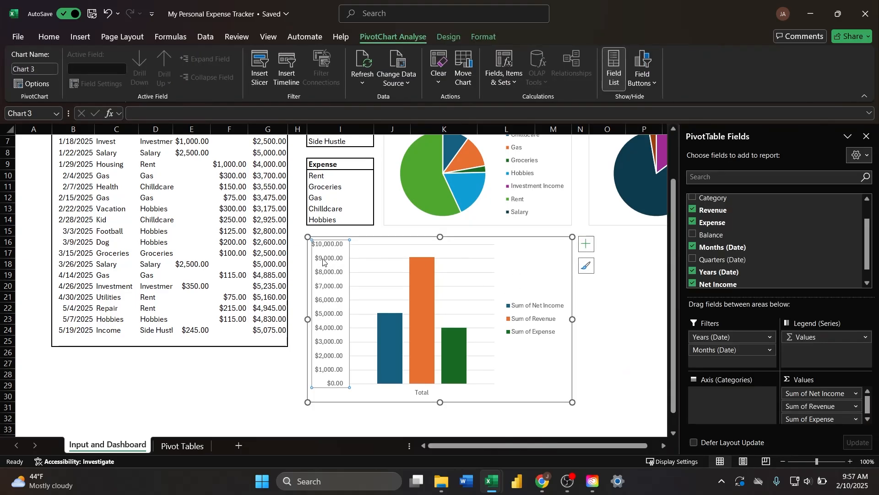
{"action": "key", "text": "ctrl+b"}
{"action": "left_click", "coordinate": [383, 258]}
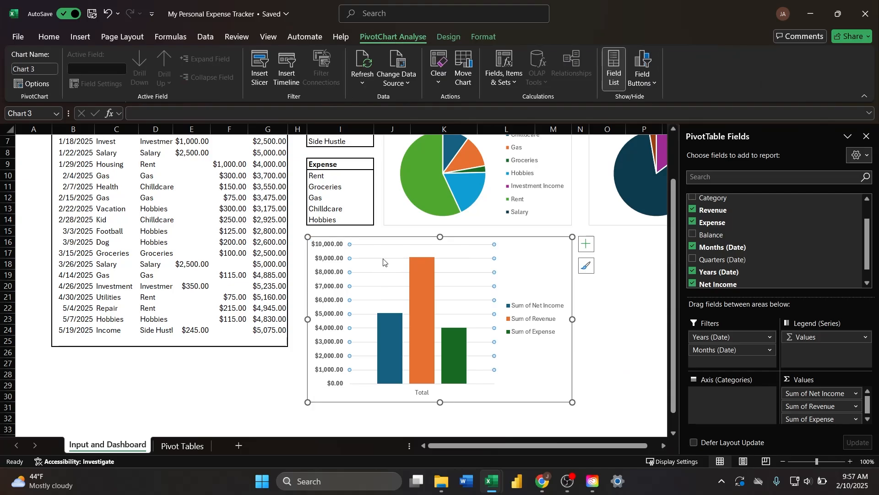
{"action": "left_click", "coordinate": [630, 298]}
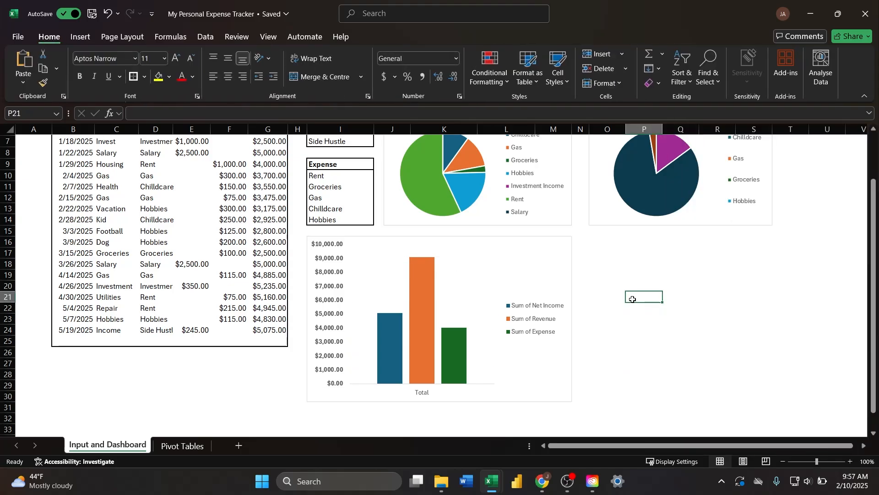
{"action": "key", "text": "ctrl+z"}
{"action": "left_click", "coordinate": [632, 319]}
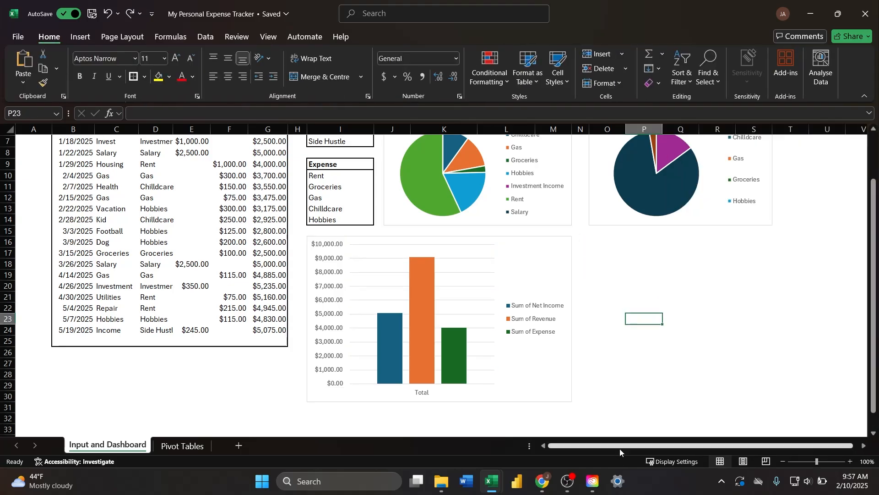
{"action": "left_click_drag", "start_coordinate": [620, 449], "coordinate": [634, 451]}
{"action": "scroll", "coordinate": [385, 327], "scroll_direction": "up", "scroll_amount": 2}
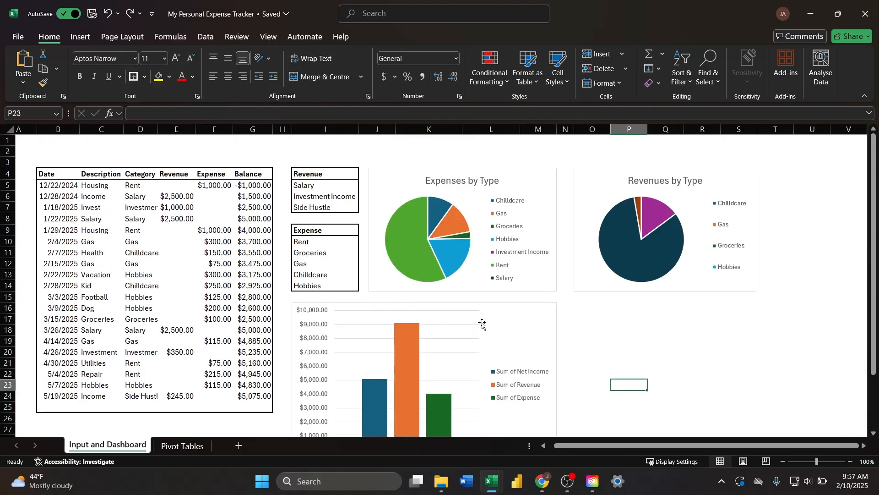
{"action": "scroll", "coordinate": [574, 376], "scroll_direction": "down", "scroll_amount": 2}
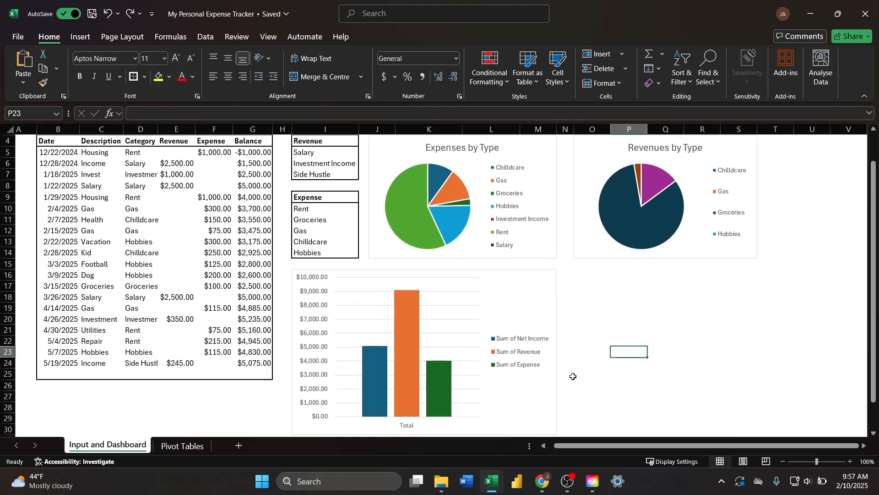
{"action": "scroll", "coordinate": [573, 376], "scroll_direction": "up", "scroll_amount": 2}
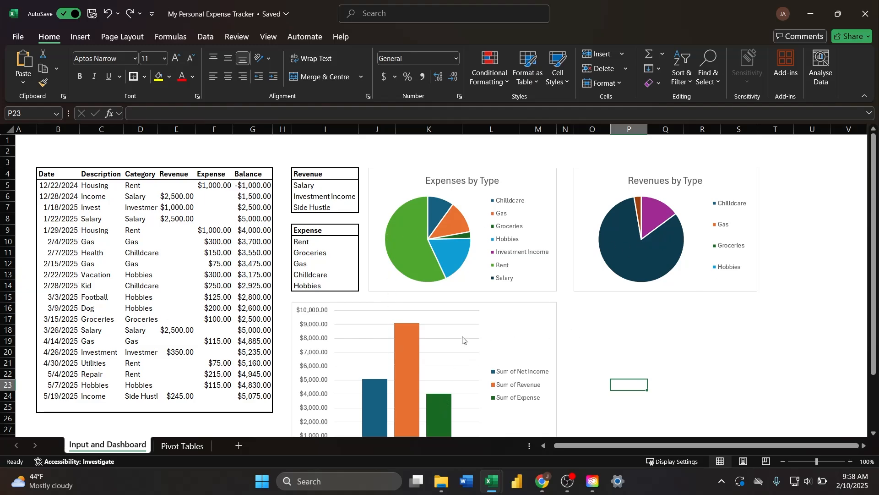
{"action": "scroll", "coordinate": [463, 339], "scroll_direction": "down", "scroll_amount": 1}
{"action": "scroll", "coordinate": [472, 344], "scroll_direction": "up", "scroll_amount": 1}
{"action": "left_click", "coordinate": [596, 329]}
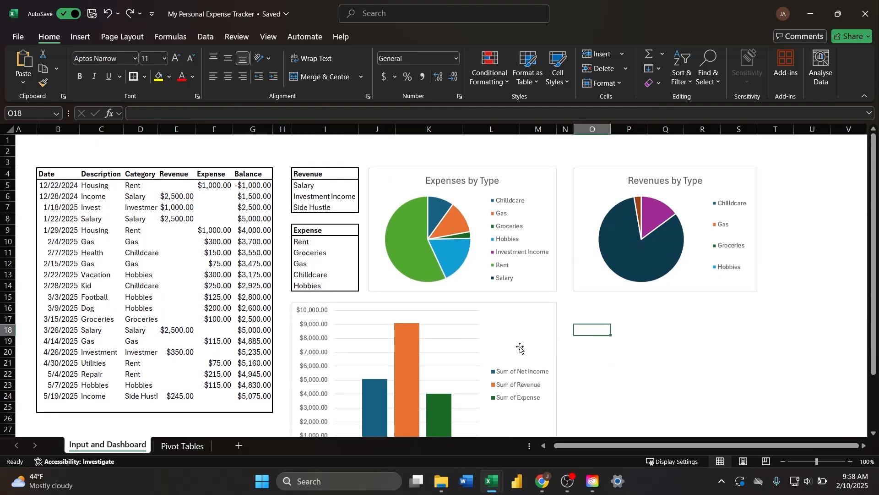
Insert a Months (Date) slicer for the expense PivotTable on the Pivot Tables sheet.
{"action": "left_click", "coordinate": [182, 446]}
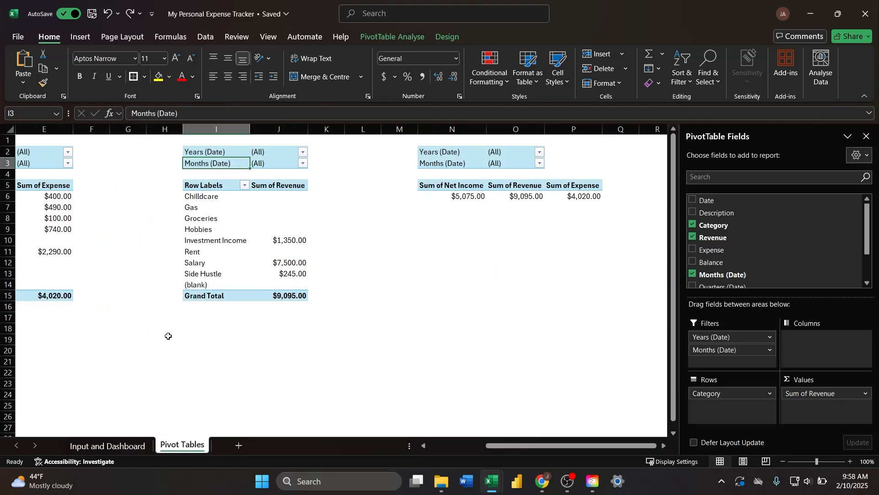
{"action": "left_click", "coordinate": [53, 220]}
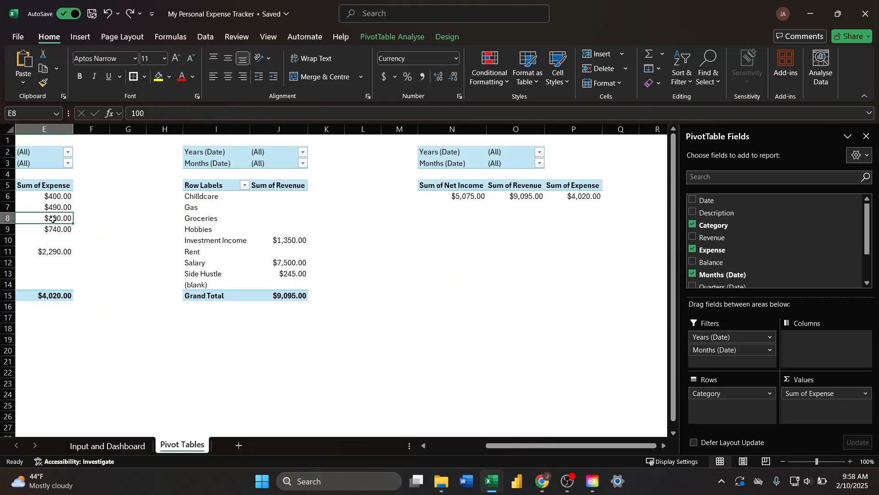
{"action": "left_click", "coordinate": [394, 39]}
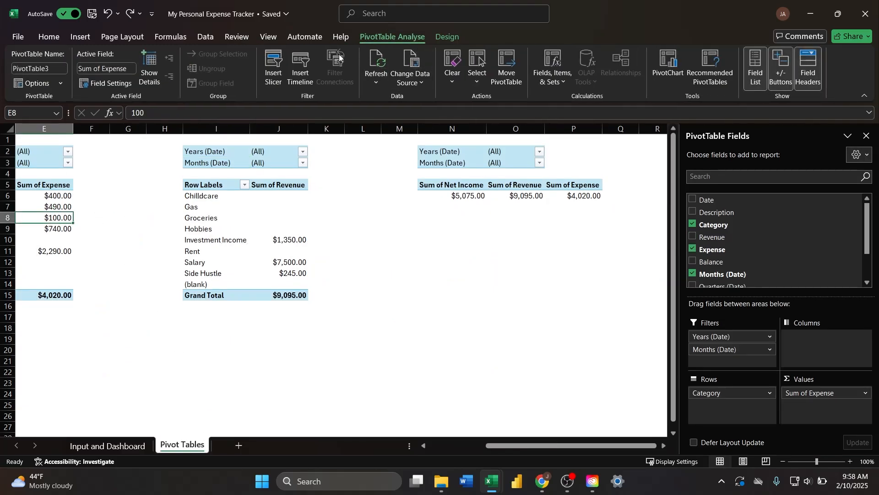
{"action": "left_click", "coordinate": [268, 81]}
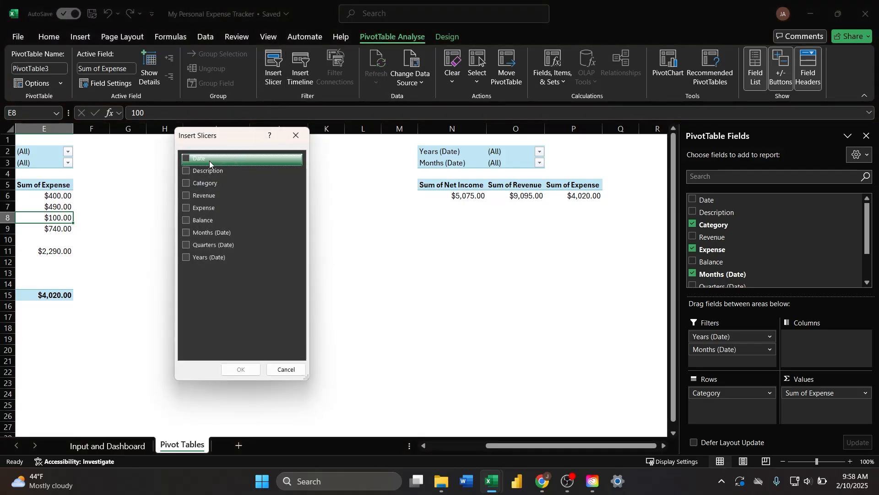
{"action": "left_click", "coordinate": [186, 234]}
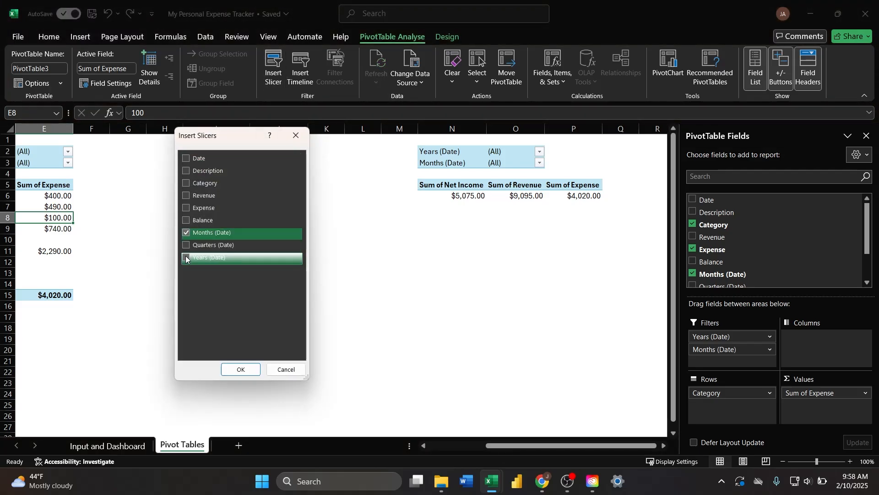
{"action": "left_click", "coordinate": [248, 370]}
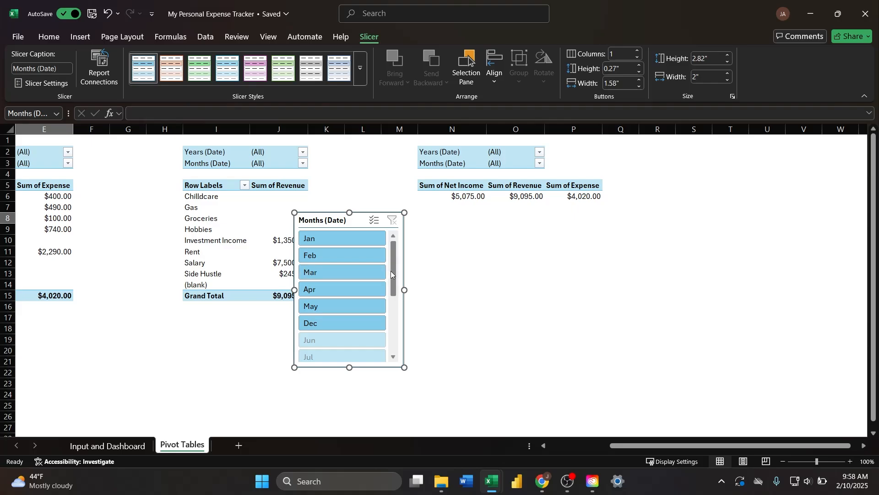
Test the Months (Date) slicer by filtering the expense PivotTable to Jan and to Mar, and clear the filter.
{"action": "mouse_move", "coordinate": [392, 272]}
{"action": "left_mouse_down"}
{"action": "mouse_move", "coordinate": [392, 347]}
{"action": "mouse_move", "coordinate": [393, 258]}
{"action": "left_mouse_up"}
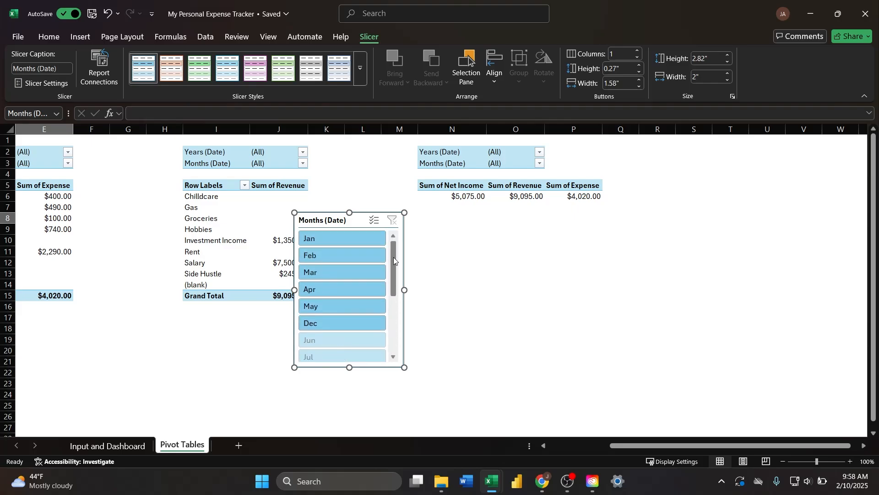
{"action": "left_click", "coordinate": [348, 240]}
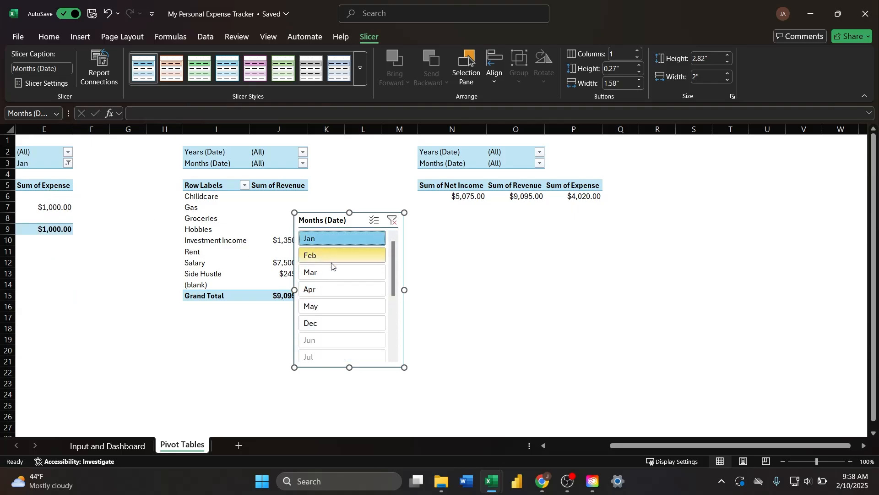
{"action": "left_click", "coordinate": [342, 272]}
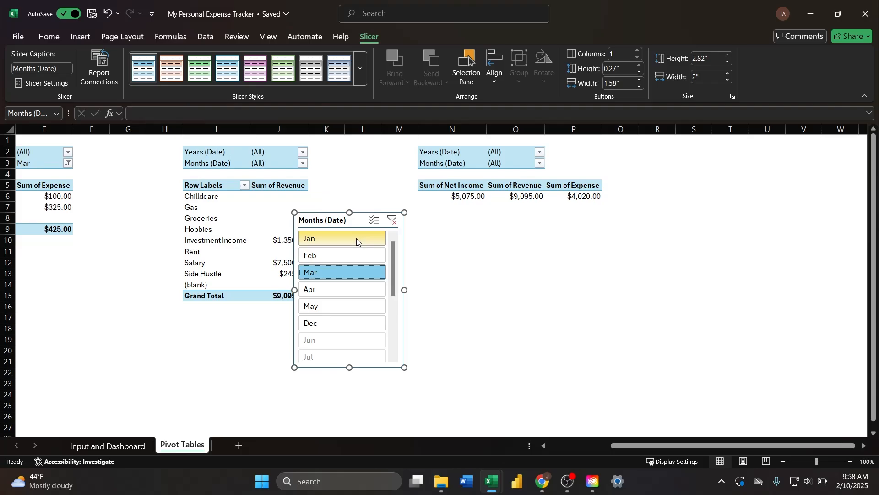
{"action": "left_click", "coordinate": [392, 221]}
Move the Months (Date) slicer to cell O16 of the Input and Dashboard sheet.
{"action": "key", "text": "Delete"}
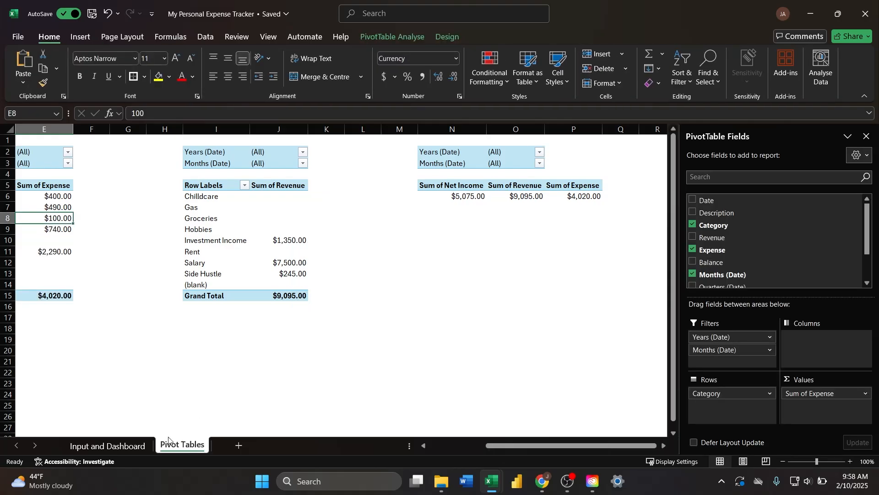
{"action": "left_click", "coordinate": [130, 446]}
{"action": "left_click", "coordinate": [587, 308]}
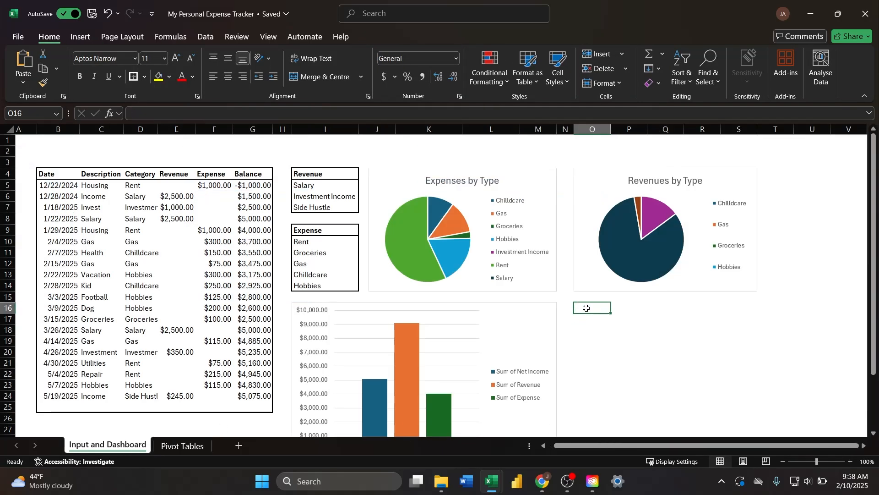
{"action": "key", "text": "ctrl+v"}
{"action": "scroll", "coordinate": [674, 346], "scroll_direction": "up", "scroll_amount": 3}
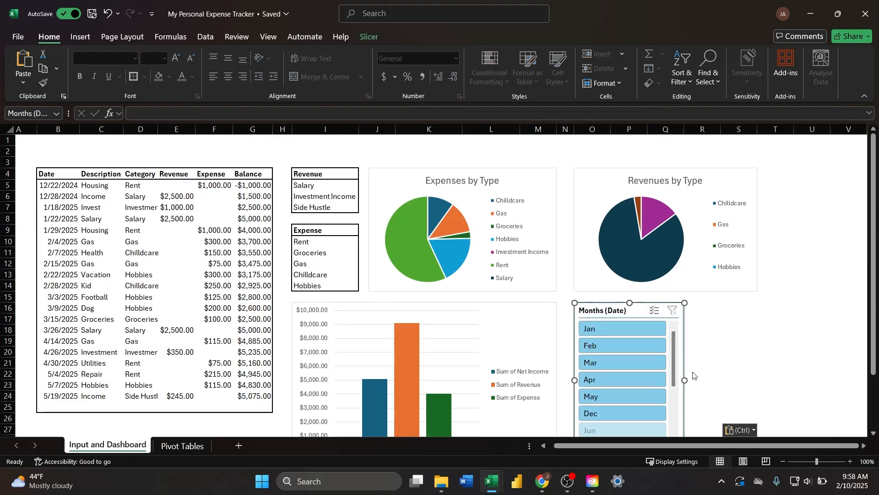
{"action": "mouse_move", "coordinate": [877, 341]}
{"action": "left_mouse_down"}
{"action": "mouse_move", "coordinate": [873, 387]}
{"action": "mouse_move", "coordinate": [874, 357]}
{"action": "left_mouse_up"}
Insert a Years (Date) slicer for the expense PivotTable on the Pivot Tables sheet.
{"action": "left_click", "coordinate": [198, 448]}
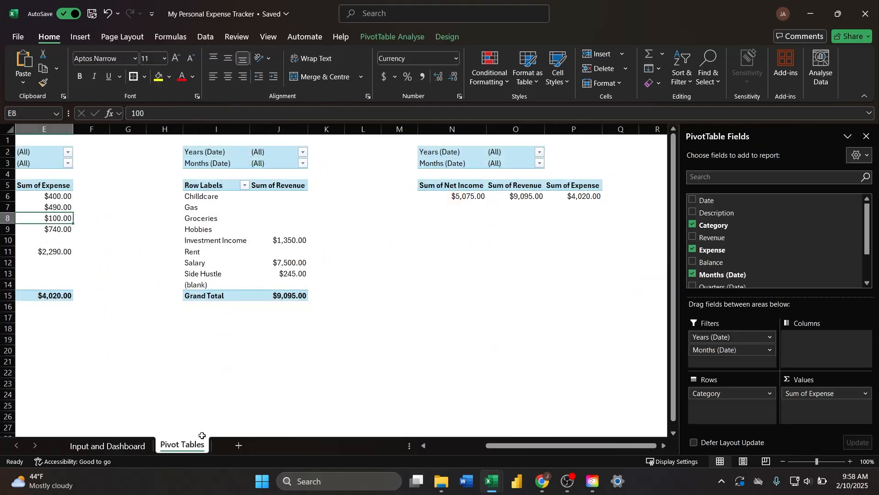
{"action": "left_click", "coordinate": [376, 38]}
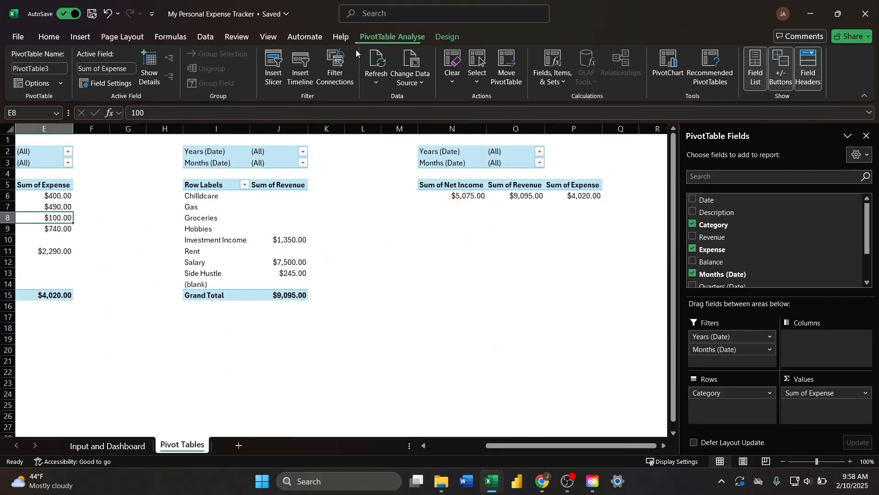
{"action": "left_click", "coordinate": [273, 69]}
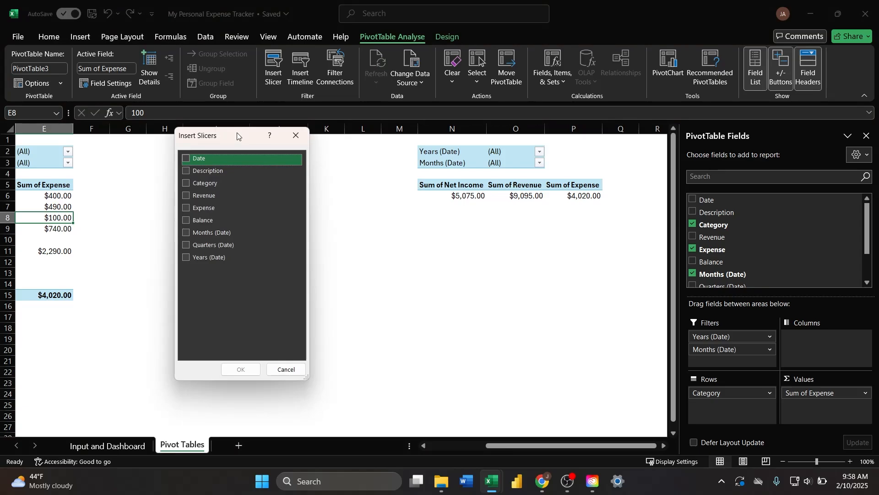
{"action": "left_click", "coordinate": [186, 257]}
{"action": "left_click", "coordinate": [242, 368]}
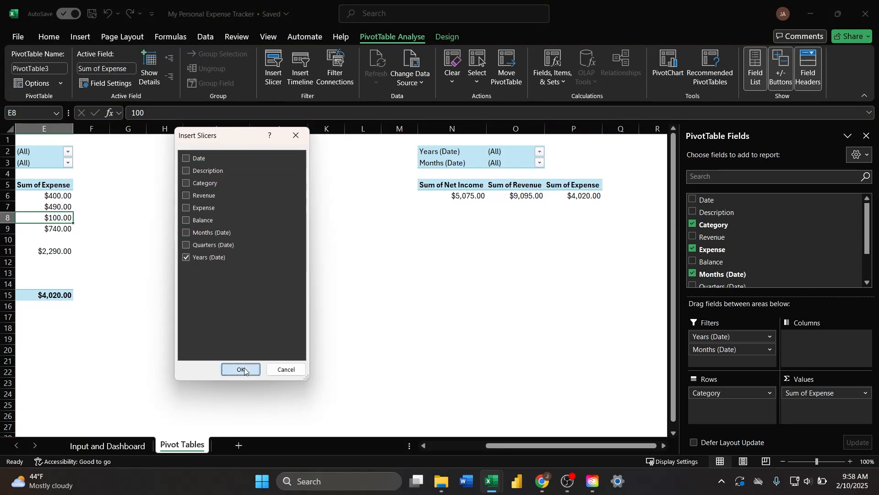
{"action": "left_click", "coordinate": [264, 357]}
Move the Years (Date) slicer to the Input and Dashboard sheet, placing it beside the Months (Date) slicer at row 16.
{"action": "left_click", "coordinate": [132, 447]}
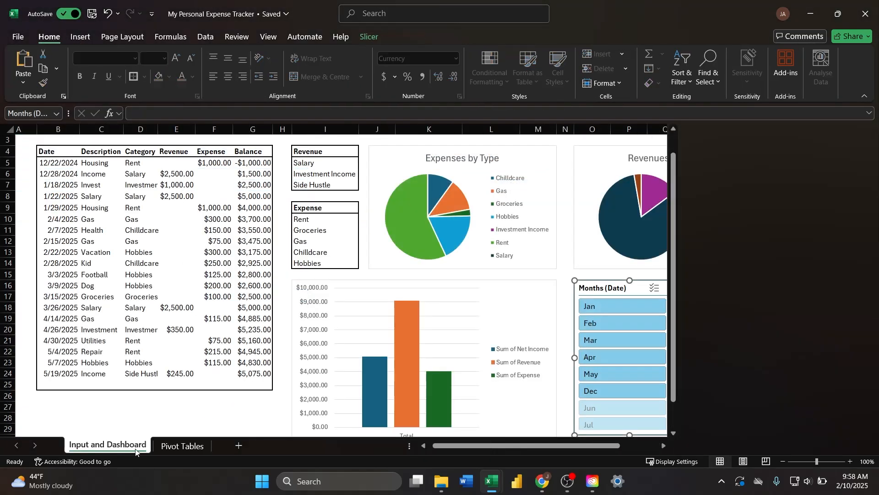
{"action": "left_click", "coordinate": [712, 288]}
{"action": "left_click", "coordinate": [736, 285]}
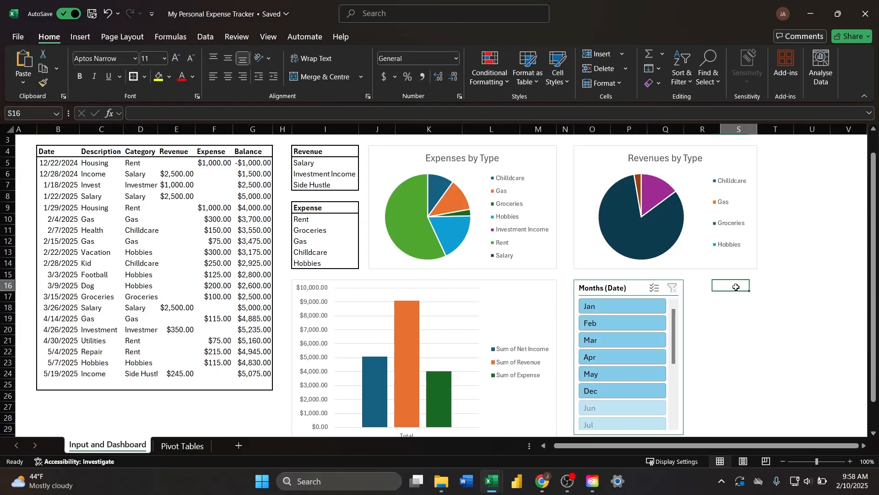
{"action": "key", "text": "ctrl+v"}
{"action": "left_click_drag", "start_coordinate": [743, 284], "coordinate": [717, 284]}
Test both slicers on the expense chart with 2024, 2025 and the months Feb, Mar and Jan, and clear both filters.
{"action": "left_click", "coordinate": [723, 306]}
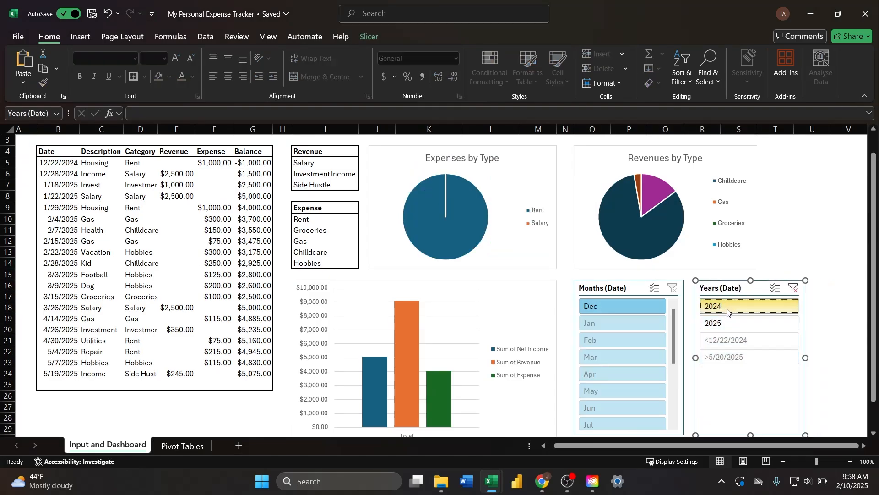
{"action": "left_click", "coordinate": [727, 323]}
{"action": "left_click", "coordinate": [729, 308]}
{"action": "left_click", "coordinate": [718, 321]}
{"action": "left_click", "coordinate": [603, 320]}
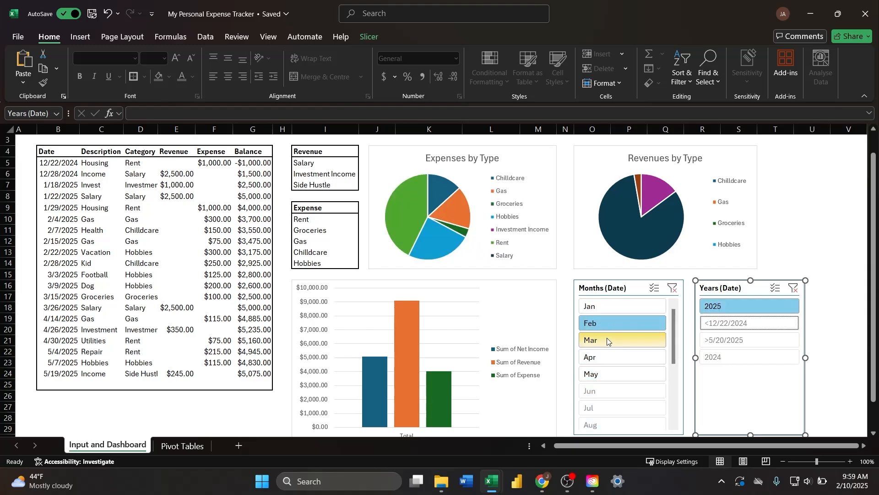
{"action": "left_click", "coordinate": [607, 337]}
{"action": "left_click", "coordinate": [602, 307]}
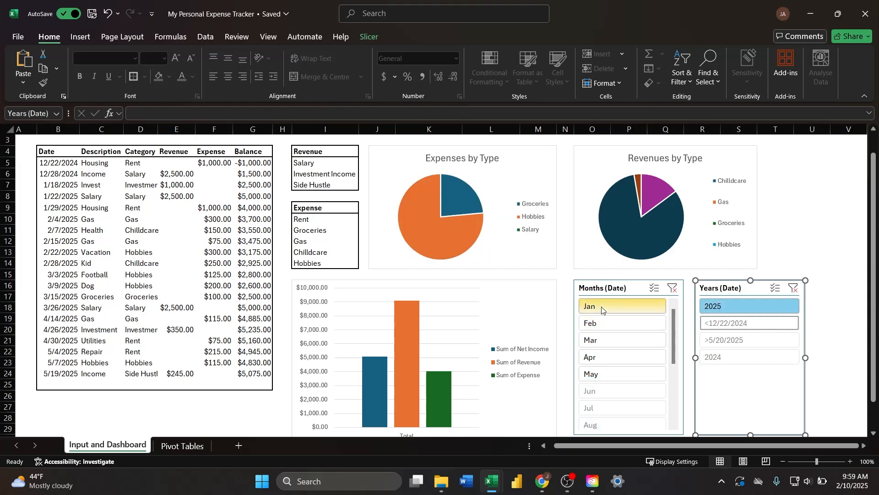
{"action": "left_click", "coordinate": [672, 288]}
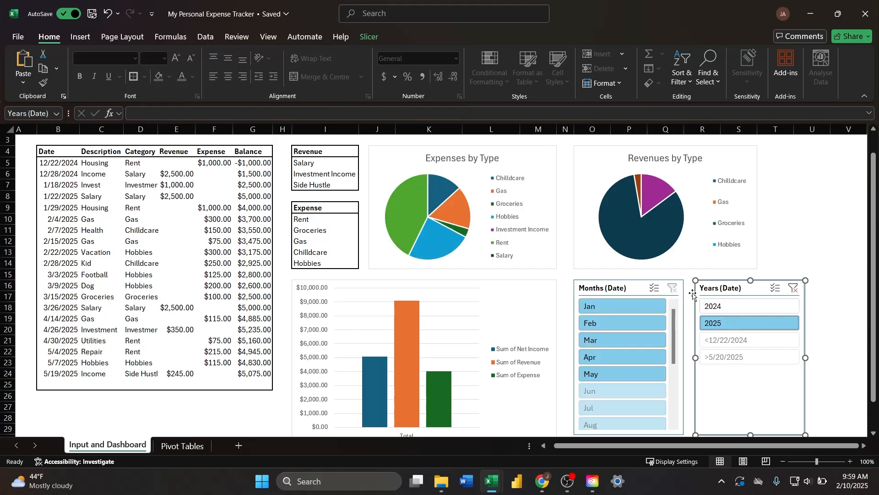
{"action": "left_click", "coordinate": [794, 289]}
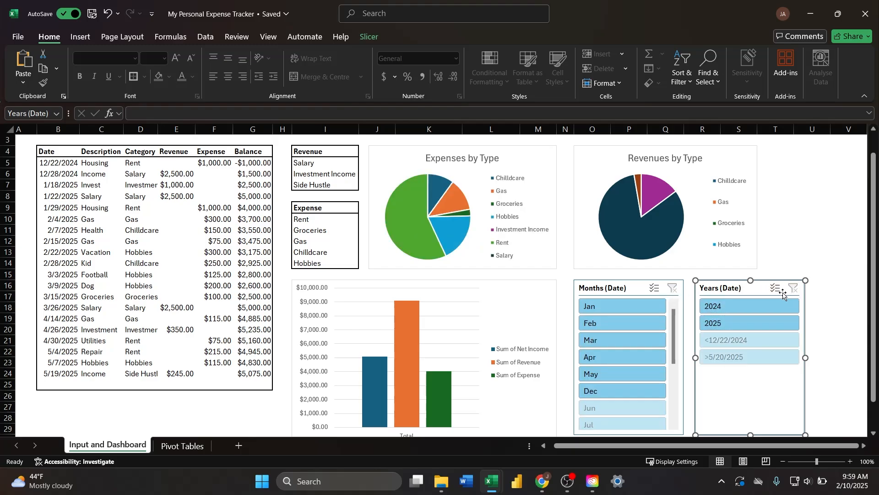
{"action": "left_click", "coordinate": [813, 250]}
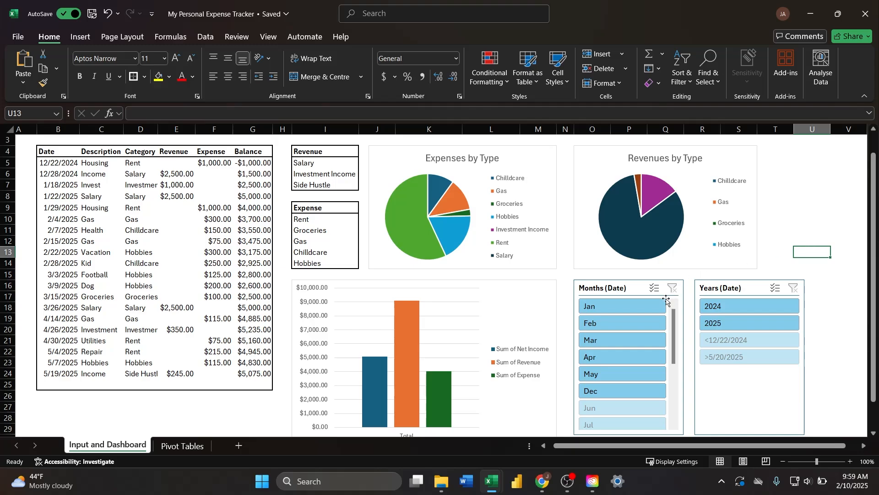
Filter the expense chart to Jan and to Mar, check the Hobbies slice, and clear the month filter.
{"action": "left_click", "coordinate": [623, 306]}
{"action": "left_click", "coordinate": [629, 340]}
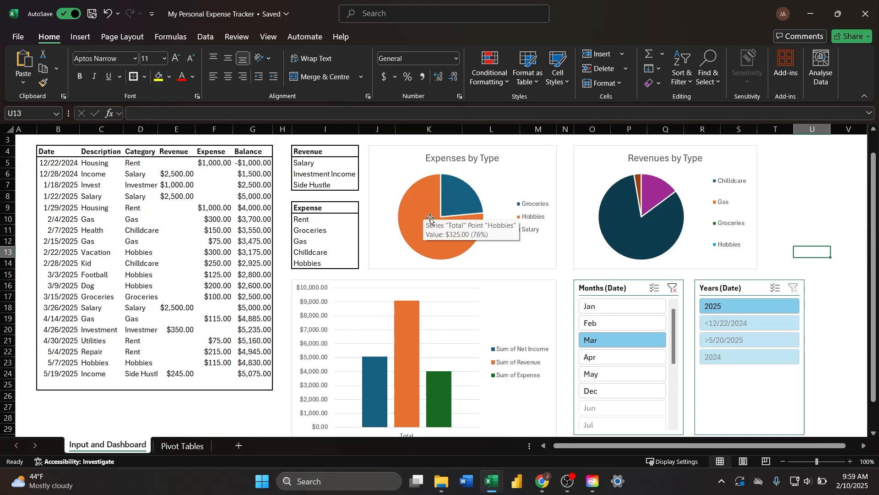
{"action": "left_click", "coordinate": [673, 289]}
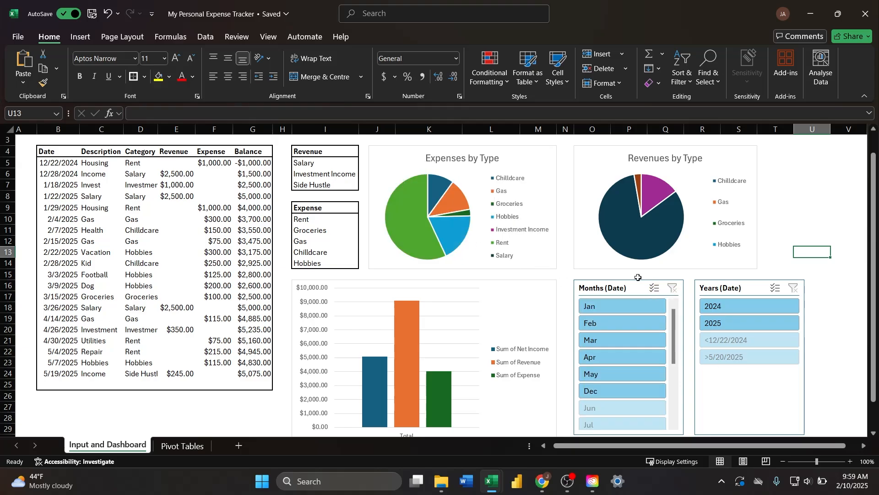
Connect the Months (Date) slicer to PivotTable4 and PivotTable5 in addition to PivotTable3.
{"action": "left_click", "coordinate": [639, 291]}
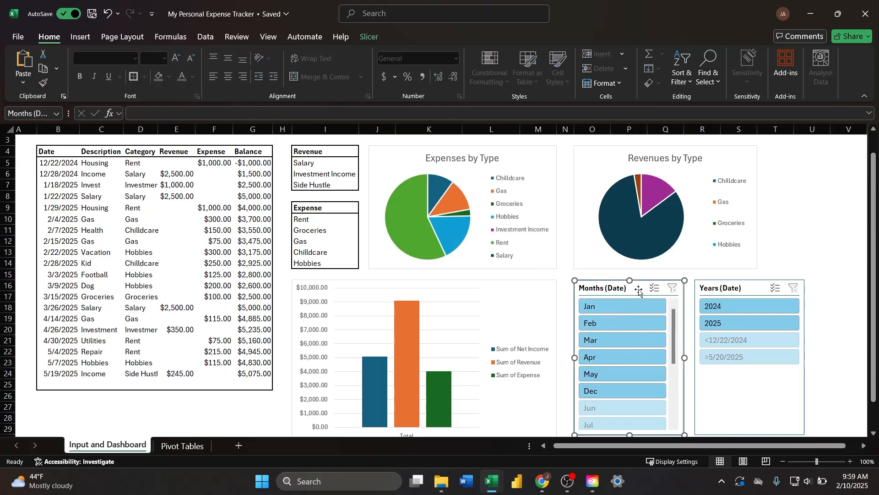
{"action": "left_click", "coordinate": [372, 39]}
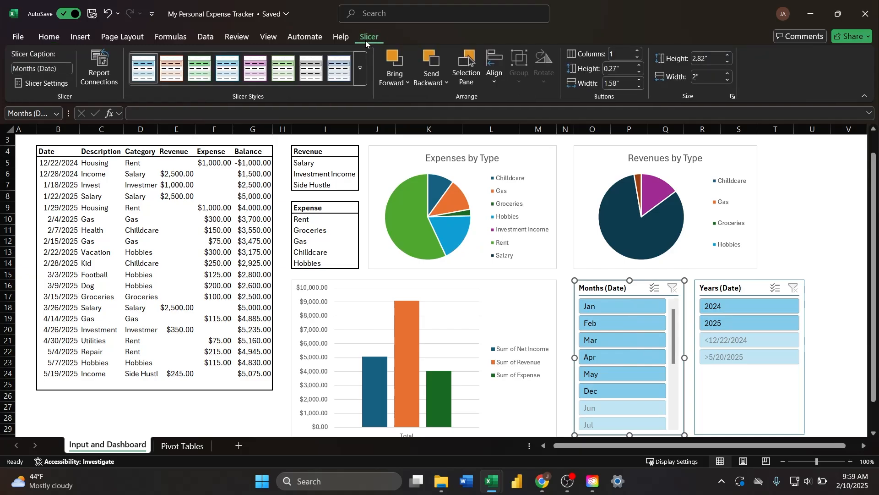
{"action": "left_click", "coordinate": [100, 69]}
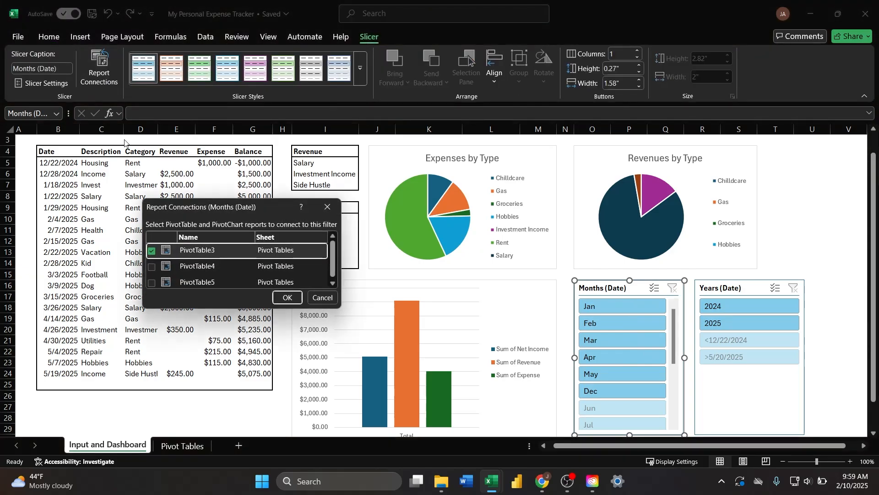
{"action": "left_click_drag", "start_coordinate": [334, 256], "coordinate": [334, 263]}
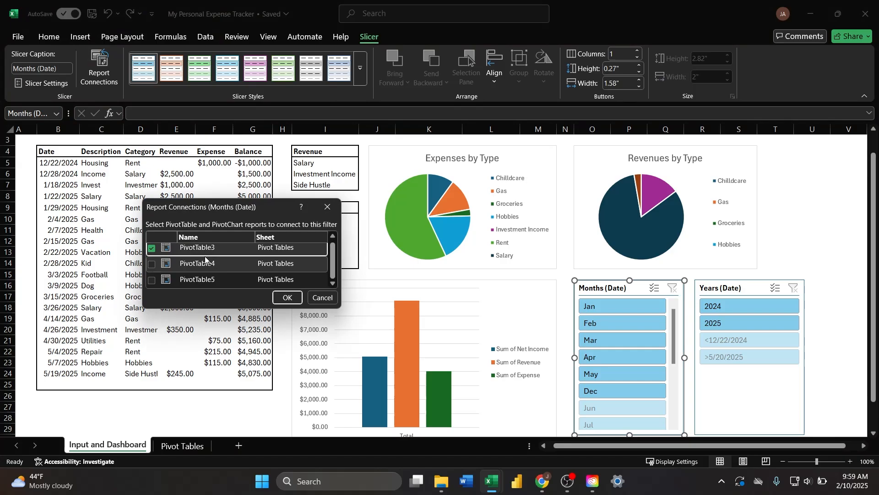
{"action": "left_click", "coordinate": [153, 265]}
{"action": "left_click", "coordinate": [153, 280]}
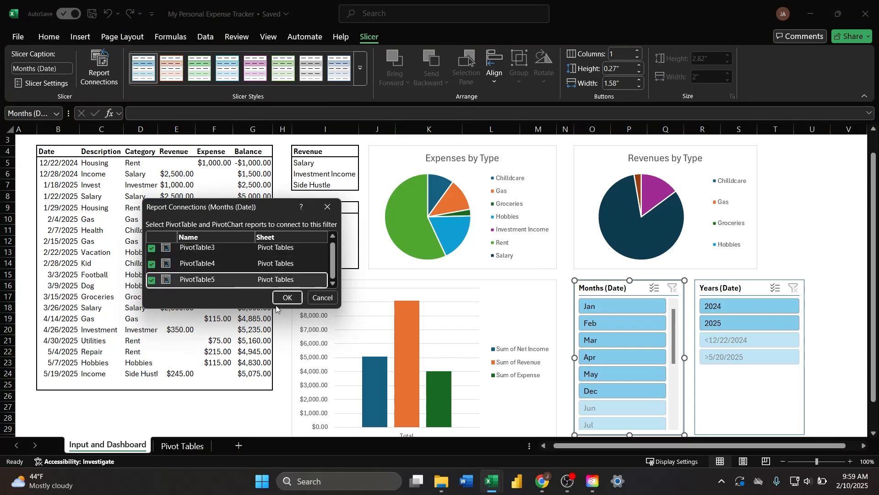
{"action": "left_click", "coordinate": [286, 298]}
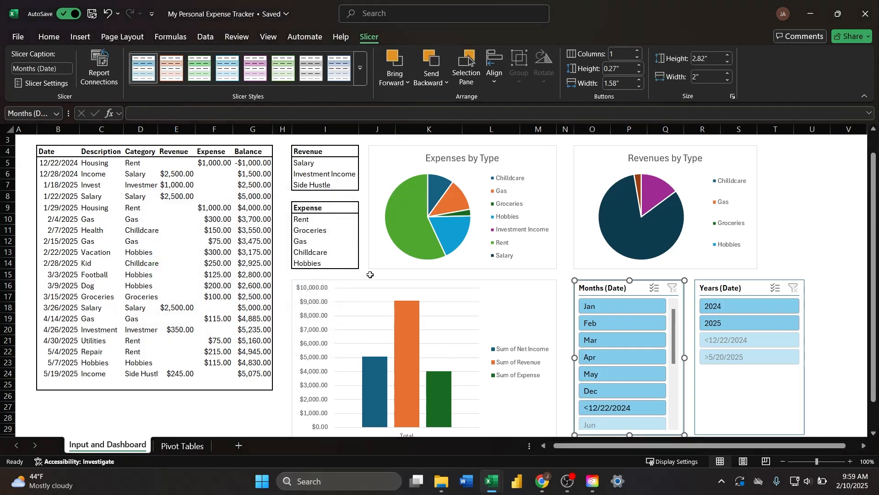
Test the slicers on all three charts with Mar, Jan, 2024, 2025 and Mar again, and clear both filters.
{"action": "left_click", "coordinate": [616, 339]}
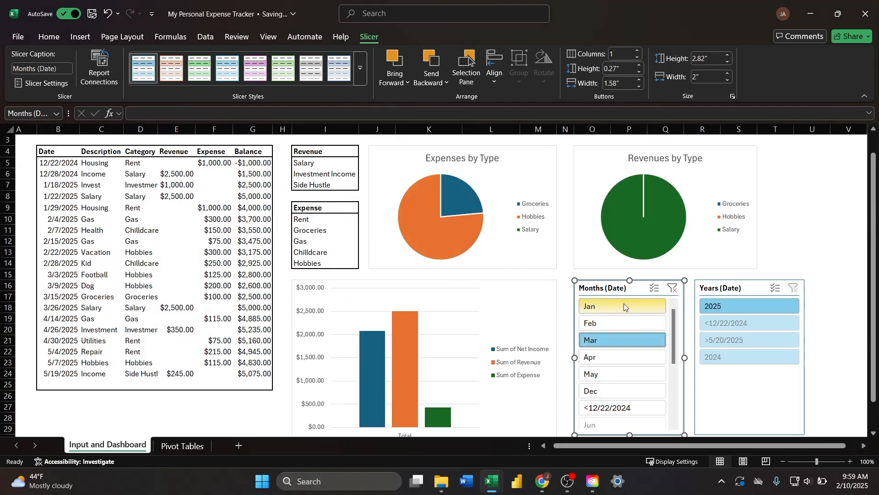
{"action": "left_click", "coordinate": [626, 307]}
{"action": "left_click", "coordinate": [671, 292]}
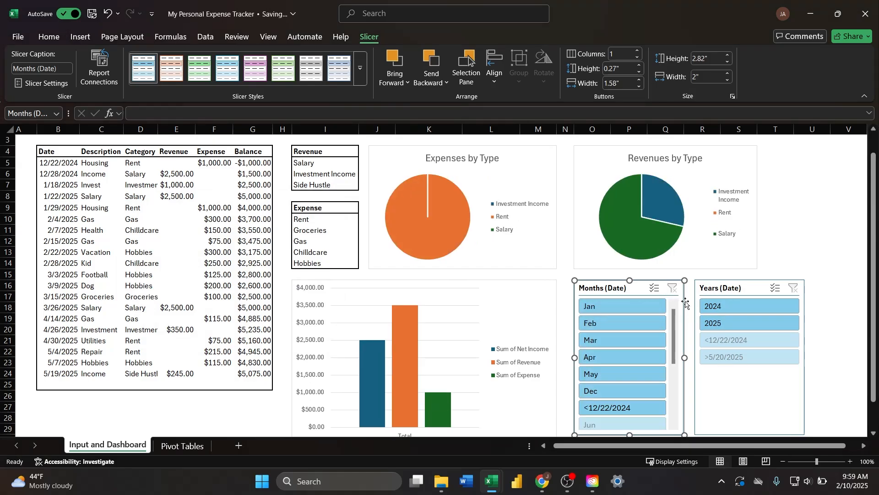
{"action": "left_click", "coordinate": [705, 306]}
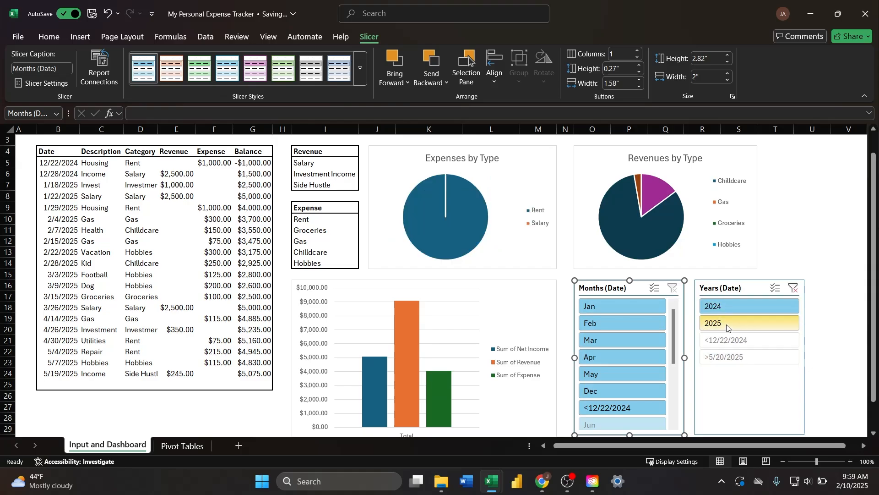
{"action": "left_click", "coordinate": [702, 326]}
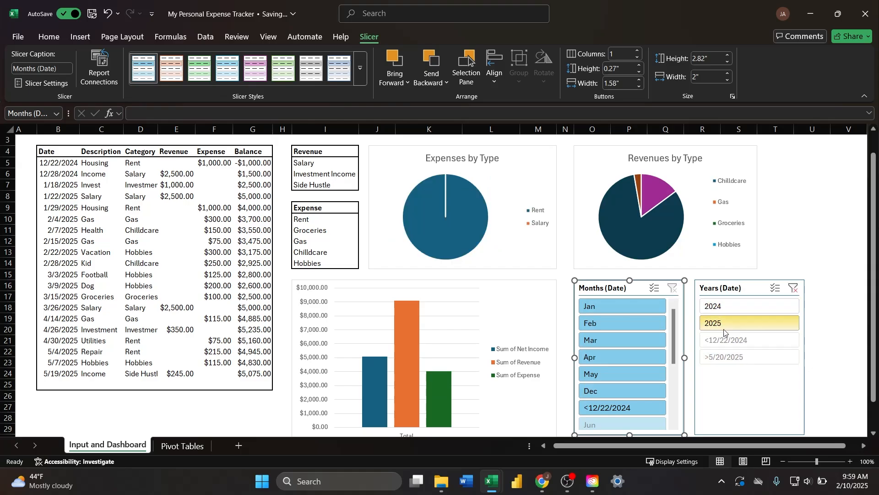
{"action": "left_click", "coordinate": [614, 334]}
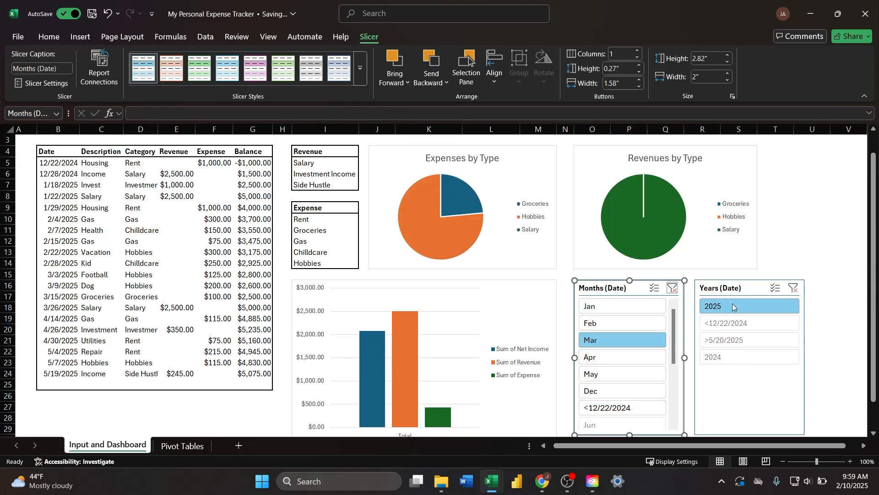
{"action": "left_click", "coordinate": [672, 289]}
{"action": "left_click", "coordinate": [794, 288]}
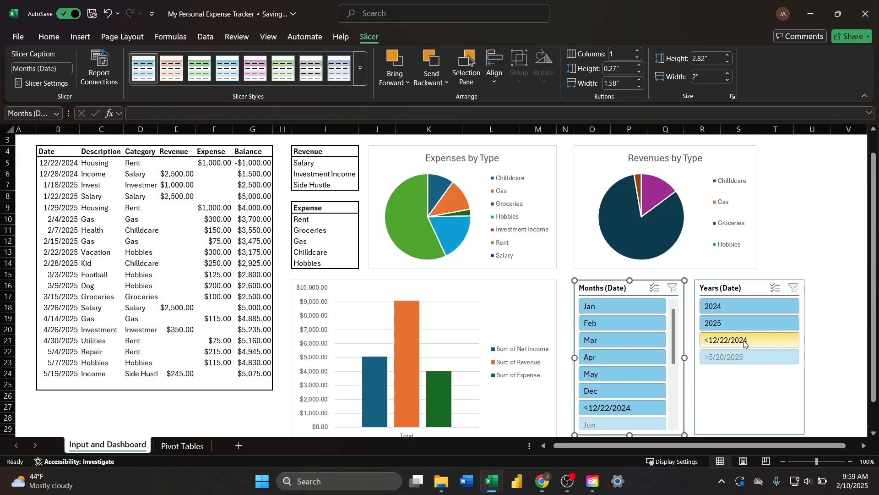
Deselect the slicer and collapse the ribbon to make more room for the dashboard.
{"action": "left_click", "coordinate": [779, 251]}
{"action": "scroll", "coordinate": [769, 277], "scroll_direction": "up", "scroll_amount": 1}
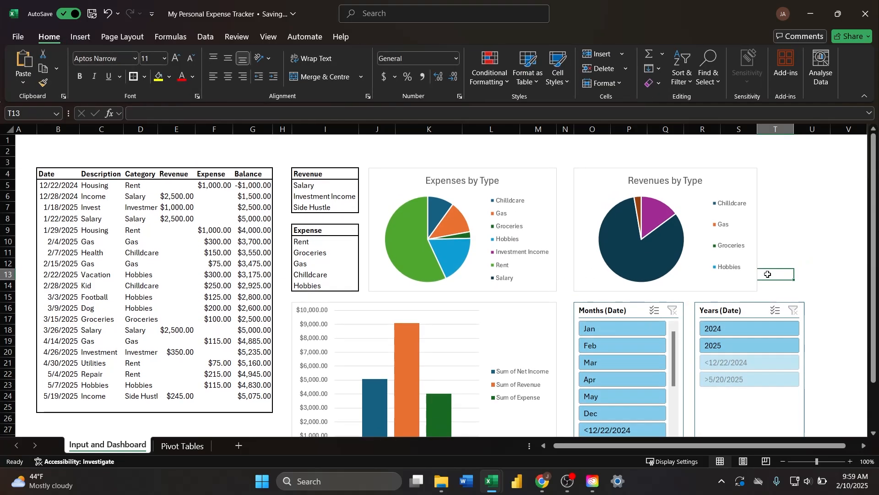
{"action": "left_click", "coordinate": [866, 99]}
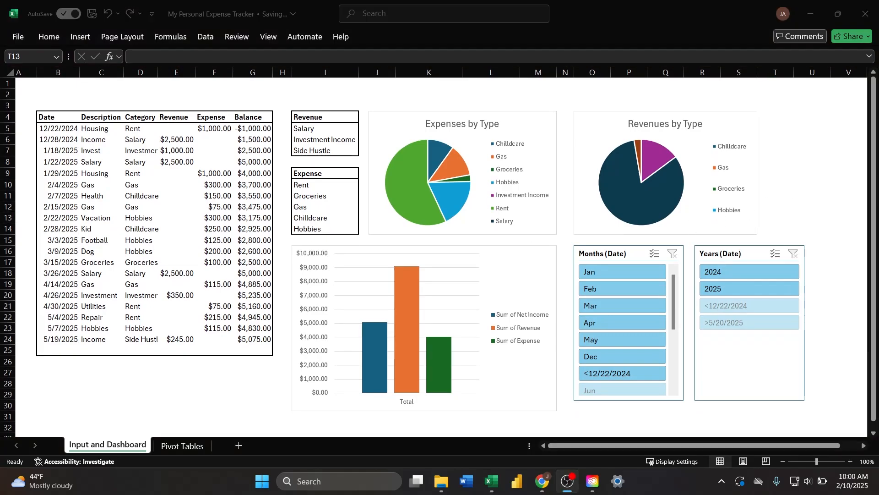
{"action": "left_click", "coordinate": [176, 446]}
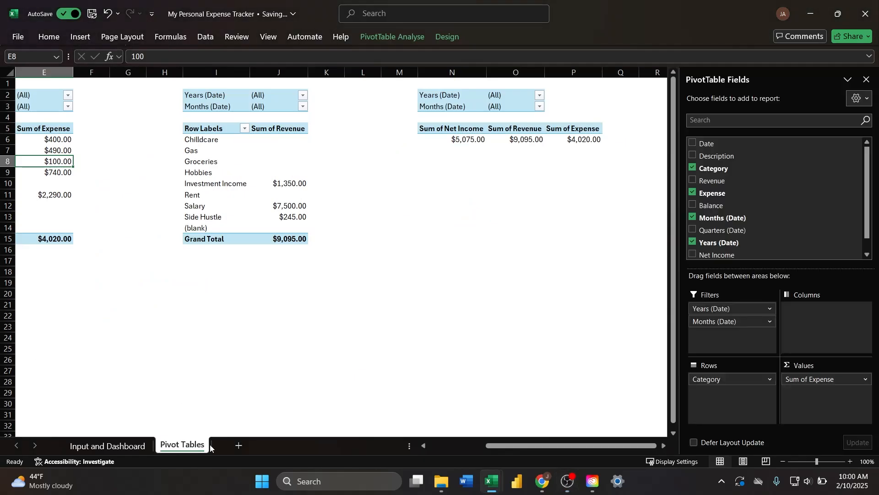
{"action": "left_click_drag", "start_coordinate": [529, 447], "coordinate": [438, 453]}
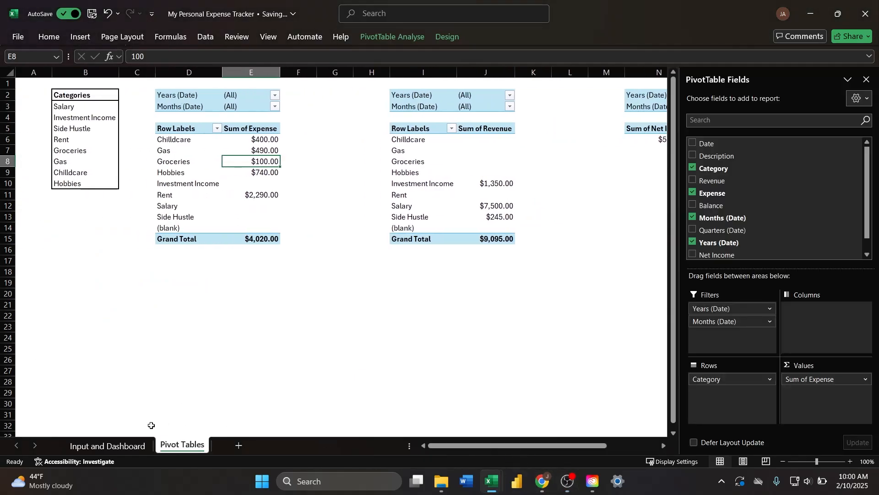
Enter a transaction in row 25 of the Input and Dashboard table: date 6/1/25, description Rent, category Rent, expense 1500.
{"action": "left_click", "coordinate": [133, 446]}
{"action": "left_click", "coordinate": [61, 349]}
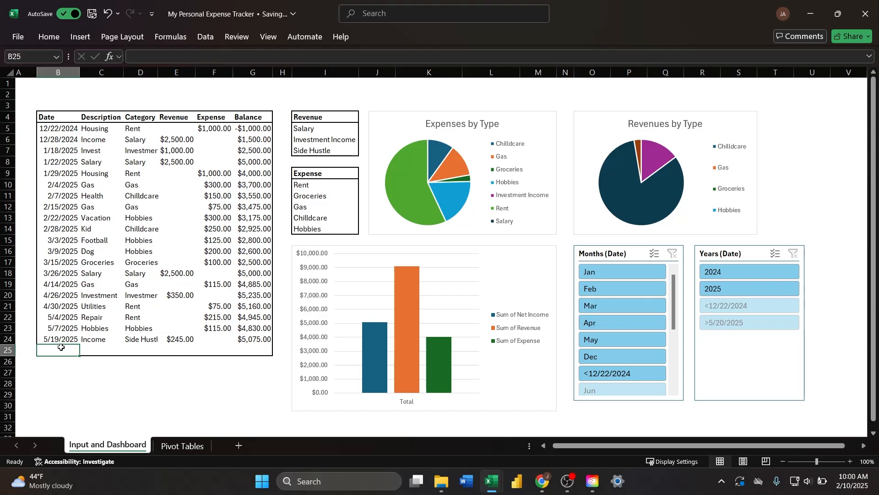
{"action": "type", "text": "6/1/25"}
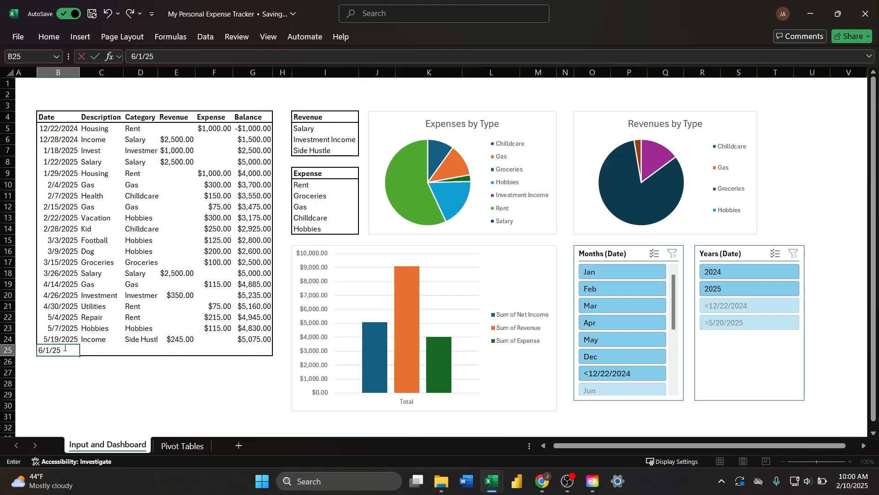
{"action": "key", "text": "Tab"}
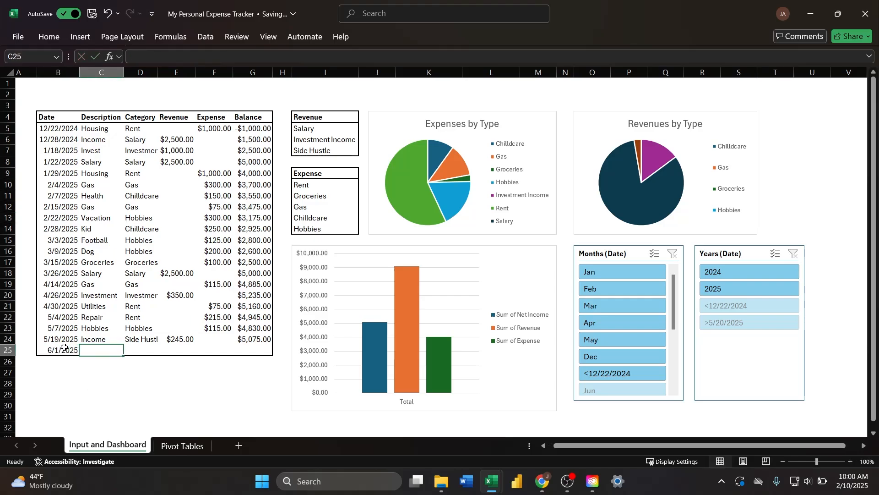
{"action": "type", "text": "Rent"}
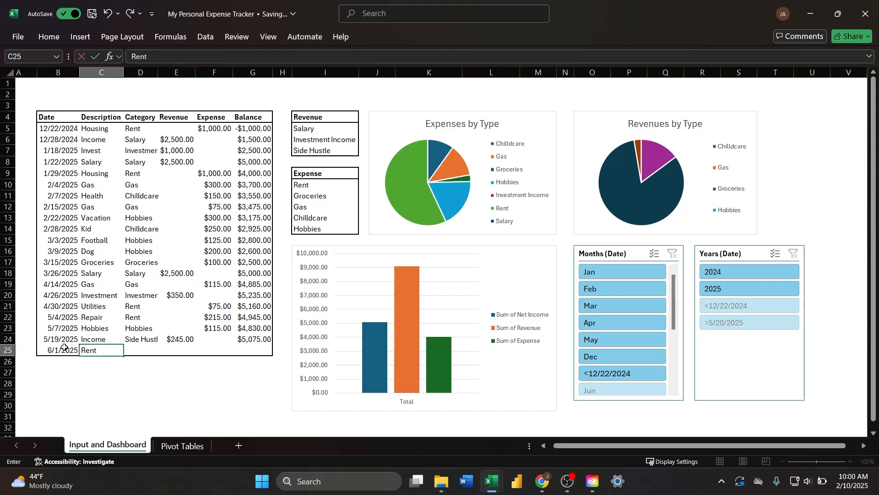
{"action": "key", "text": "Tab"}
{"action": "type", "text": "Rent"}
{"action": "key", "text": "Tab"}
{"action": "key", "text": "Tab"}
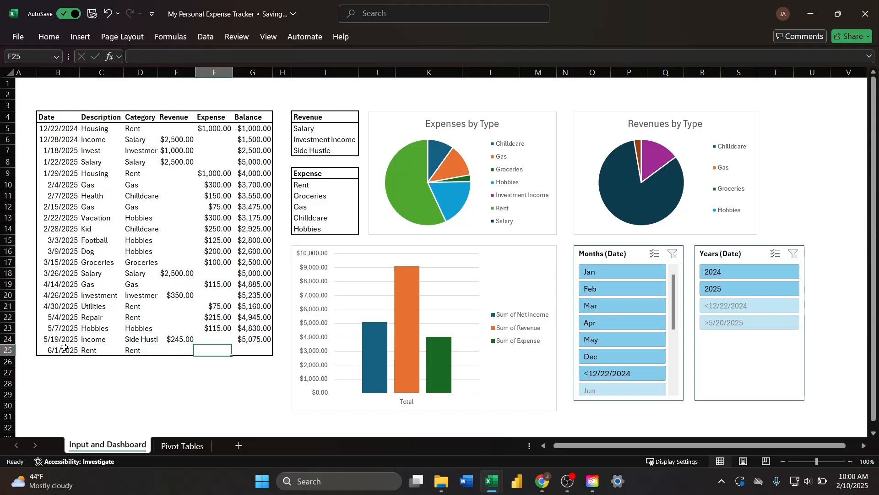
{"action": "type", "text": "1500"}
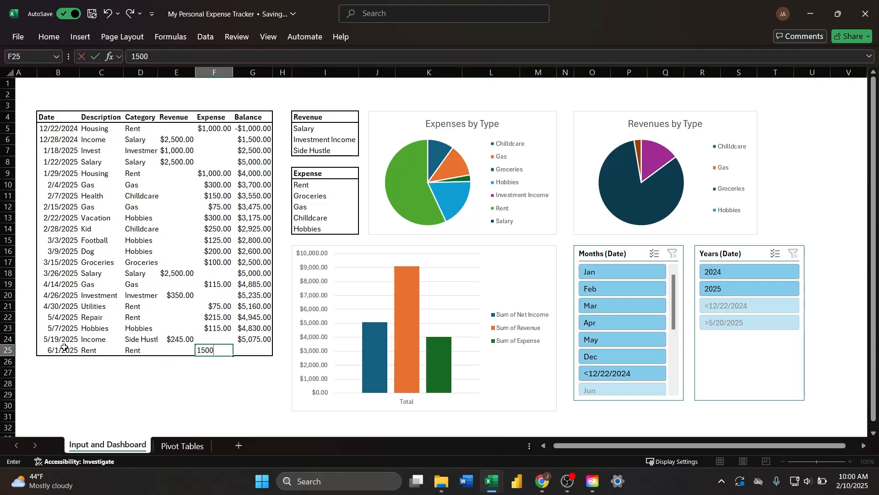
{"action": "key", "text": "Return"}
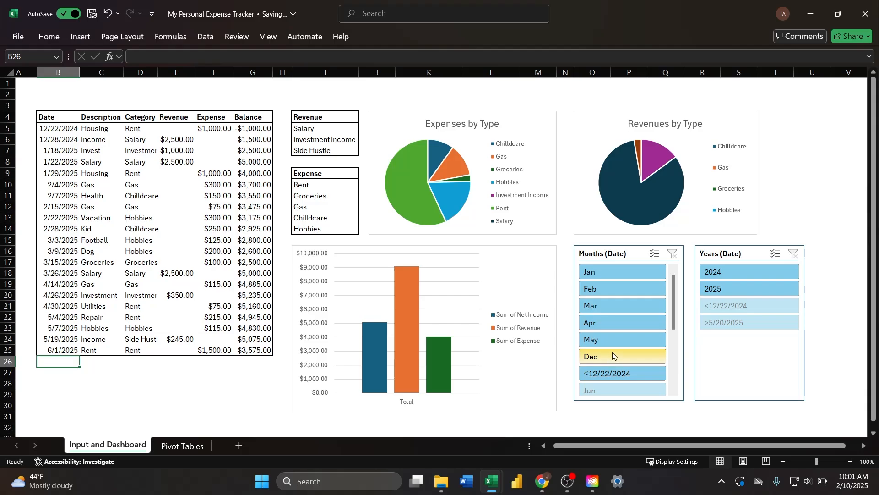
Refresh the expense PivotTable on the Pivot Tables sheet and return to the Input and Dashboard sheet.
{"action": "left_click", "coordinate": [183, 446]}
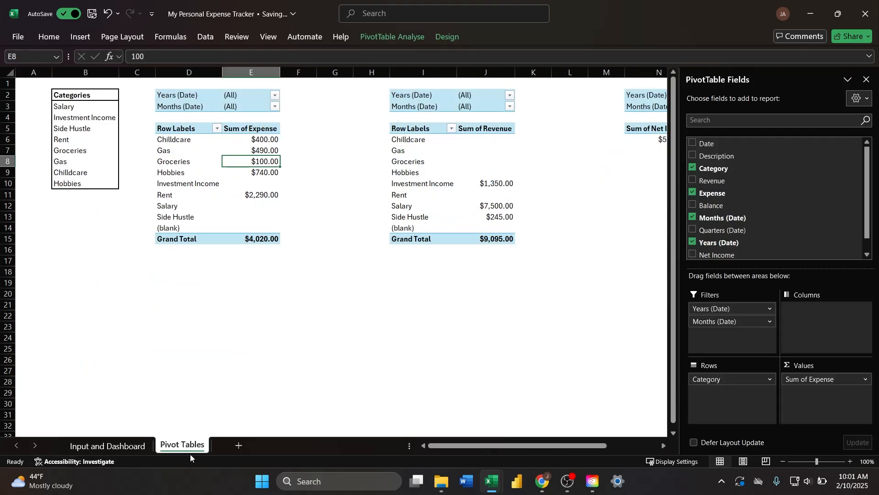
{"action": "right_click", "coordinate": [208, 153]}
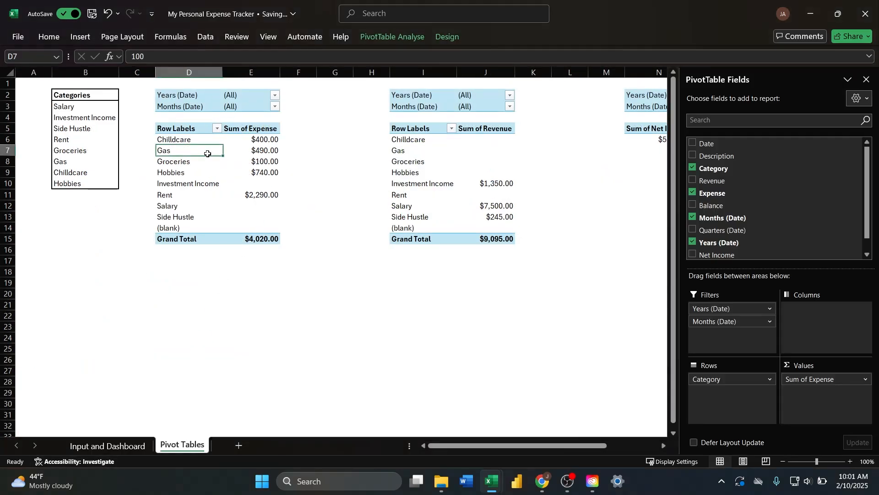
{"action": "left_click", "coordinate": [253, 216]}
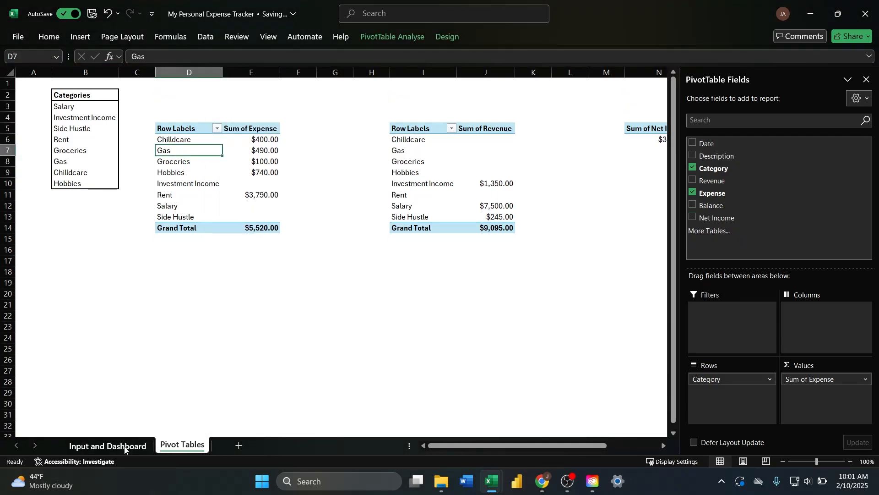
{"action": "left_click", "coordinate": [107, 445]}
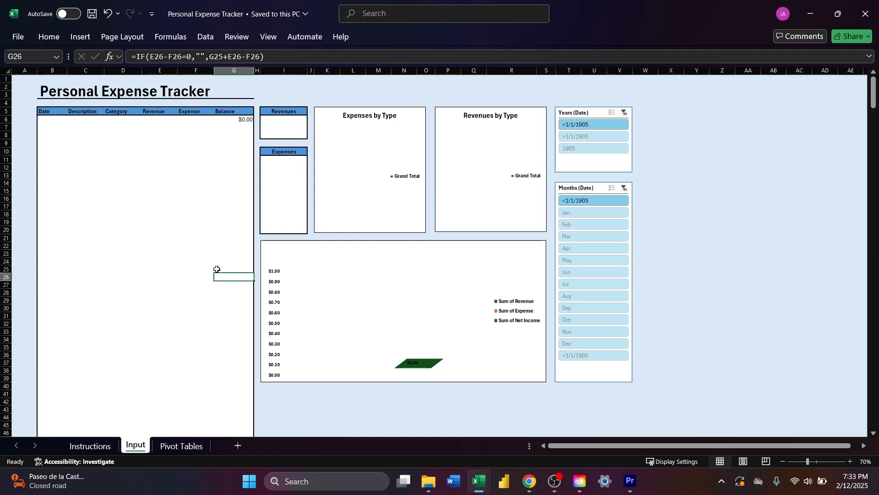
On the Input sheet of the Personal Expense Tracker workbook, filter the year slicer to >1/1/1905 and the month slicer to Mar.
{"action": "left_click", "coordinate": [269, 201]}
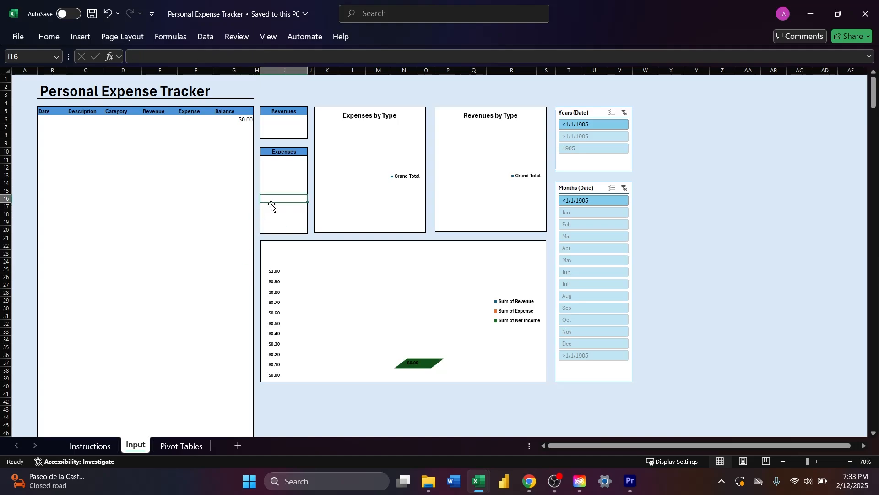
{"action": "left_click", "coordinate": [572, 137]}
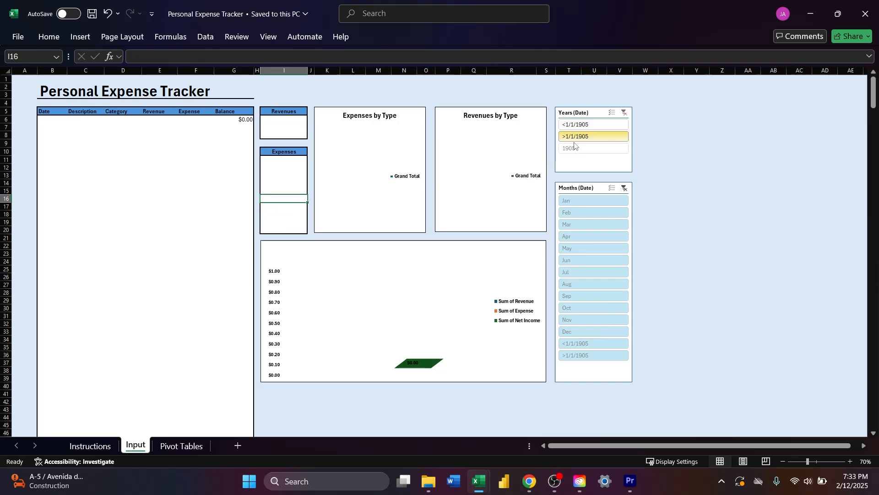
{"action": "left_click", "coordinate": [573, 224]}
Examine the Instructions sheet, the Input sheet's table and charts, and the PivotTables of the Personal Expense Tracker workbook.
{"action": "left_click", "coordinate": [90, 445]}
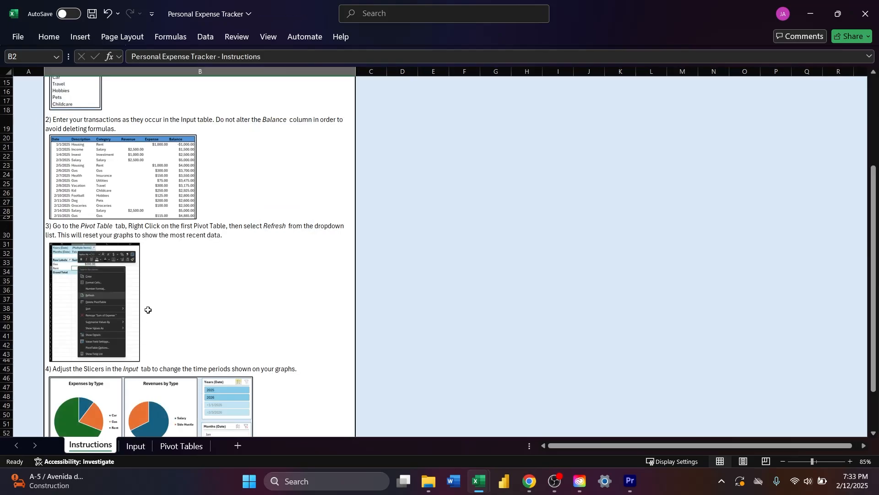
{"action": "scroll", "coordinate": [149, 274], "scroll_direction": "up", "scroll_amount": 10}
{"action": "scroll", "coordinate": [151, 237], "scroll_direction": "down", "scroll_amount": 8}
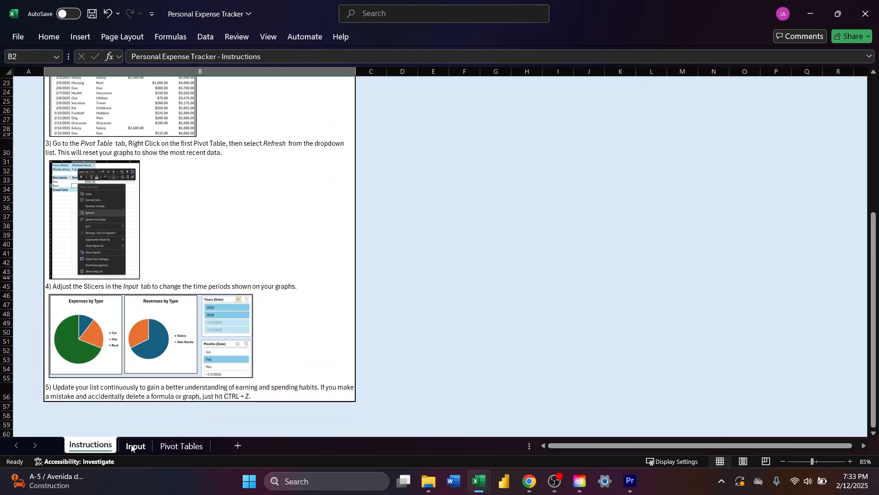
{"action": "left_click", "coordinate": [131, 446]}
{"action": "left_click", "coordinate": [165, 248]}
{"action": "left_click", "coordinate": [350, 219]}
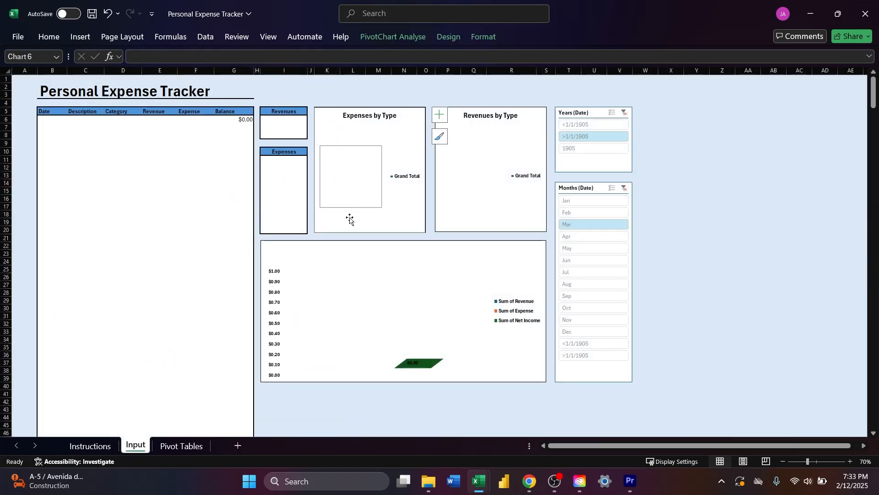
{"action": "left_click", "coordinate": [185, 445]}
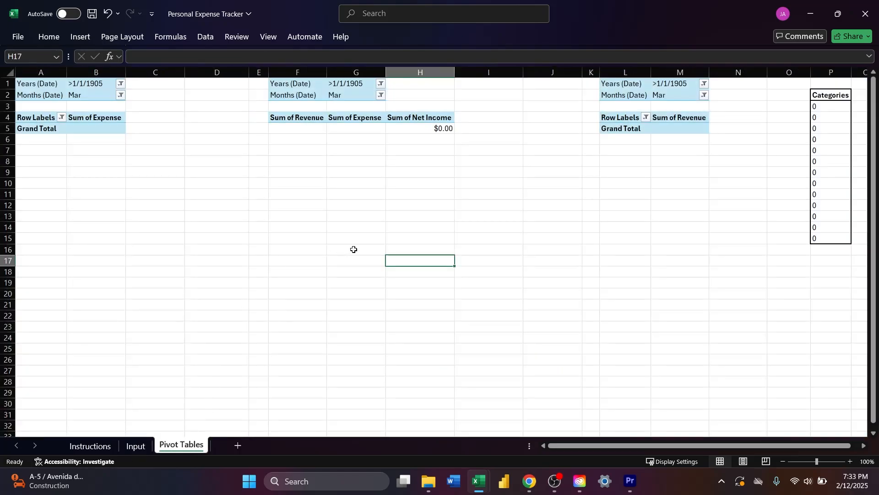
{"action": "scroll", "coordinate": [352, 252], "scroll_direction": "down", "scroll_amount": 3}
{"action": "scroll", "coordinate": [321, 266], "scroll_direction": "up", "scroll_amount": 3}
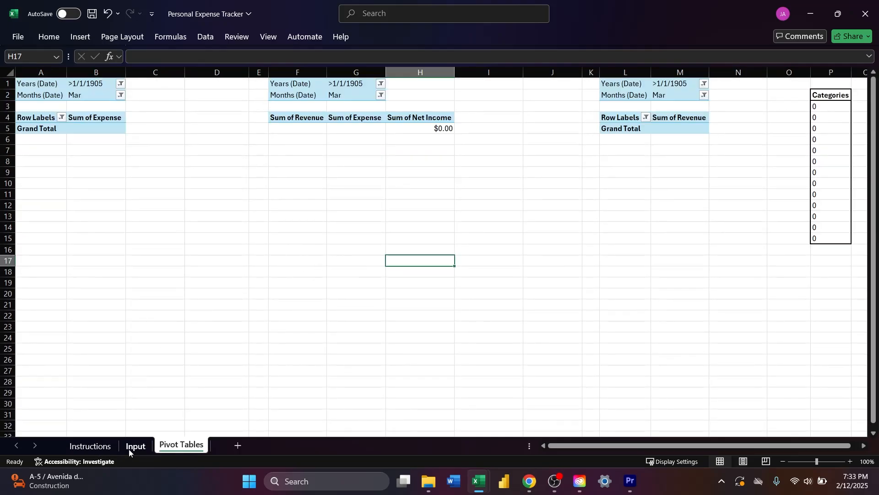